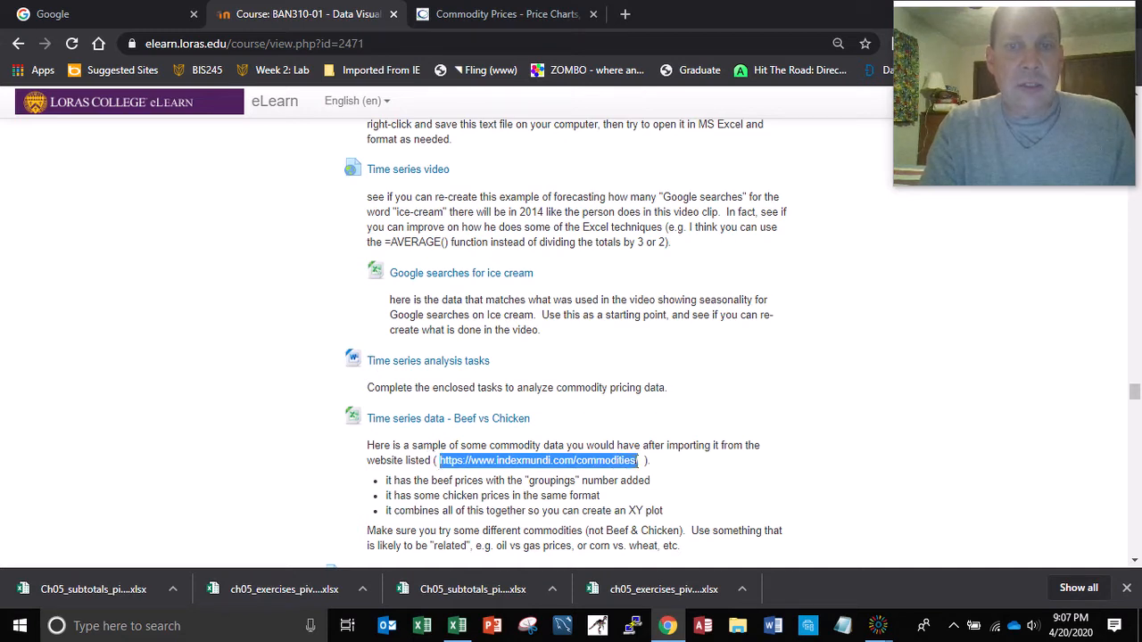
Switch to the IndexMundi commodity prices page and open the Beef page from its commodity list.
click(524, 13)
click(510, 41)
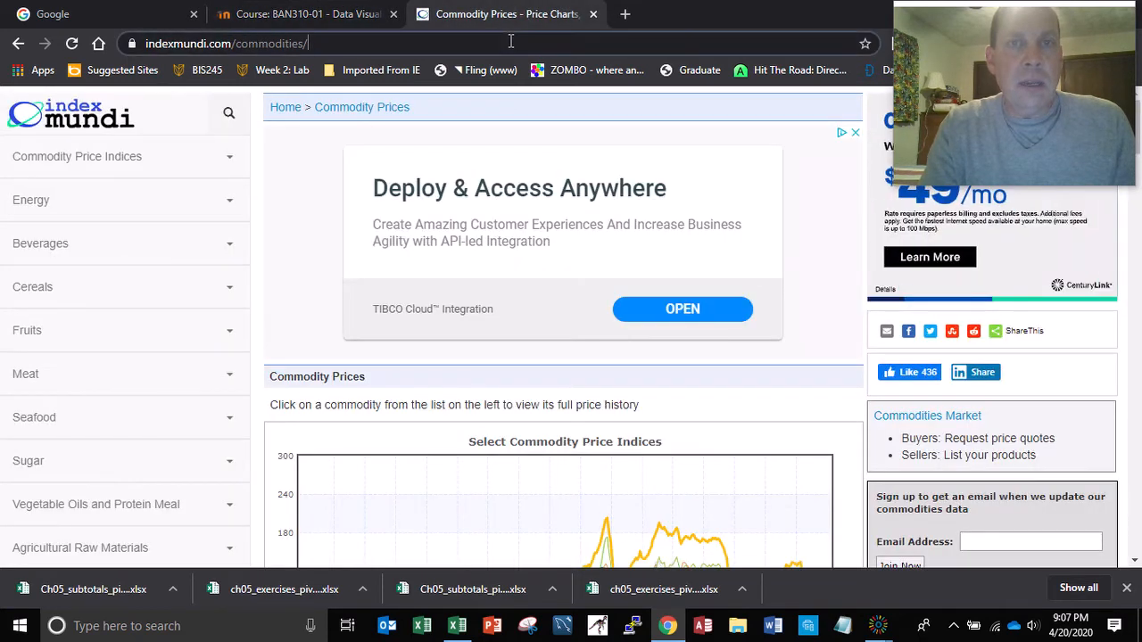
click(511, 41)
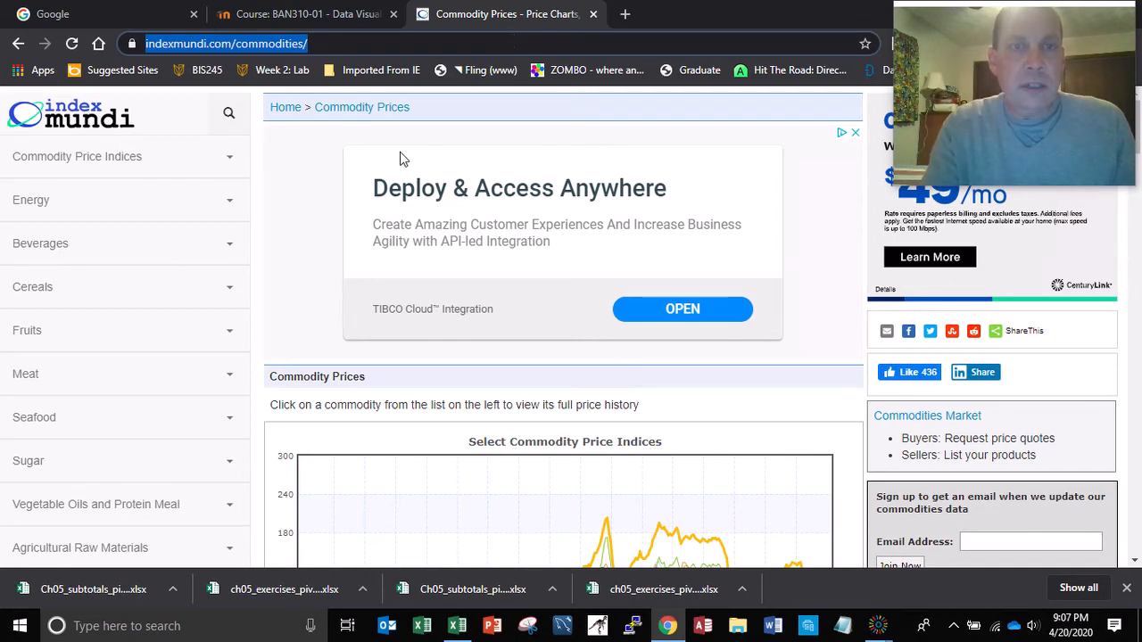
scroll(1138, 332, down, 5)
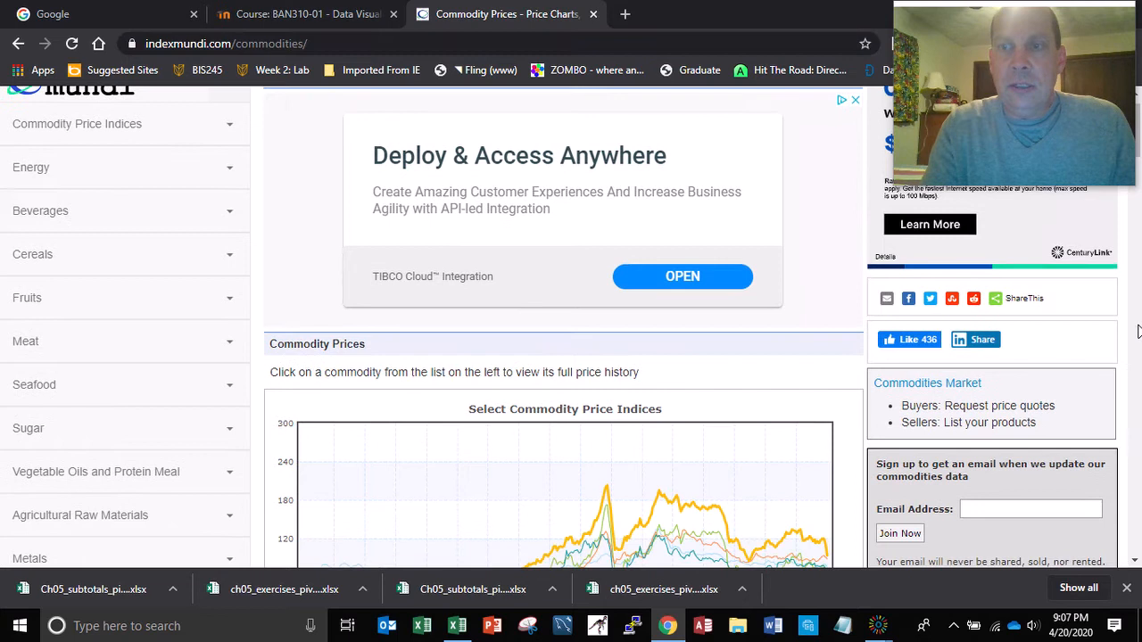
drag(1139, 207, 1139, 262)
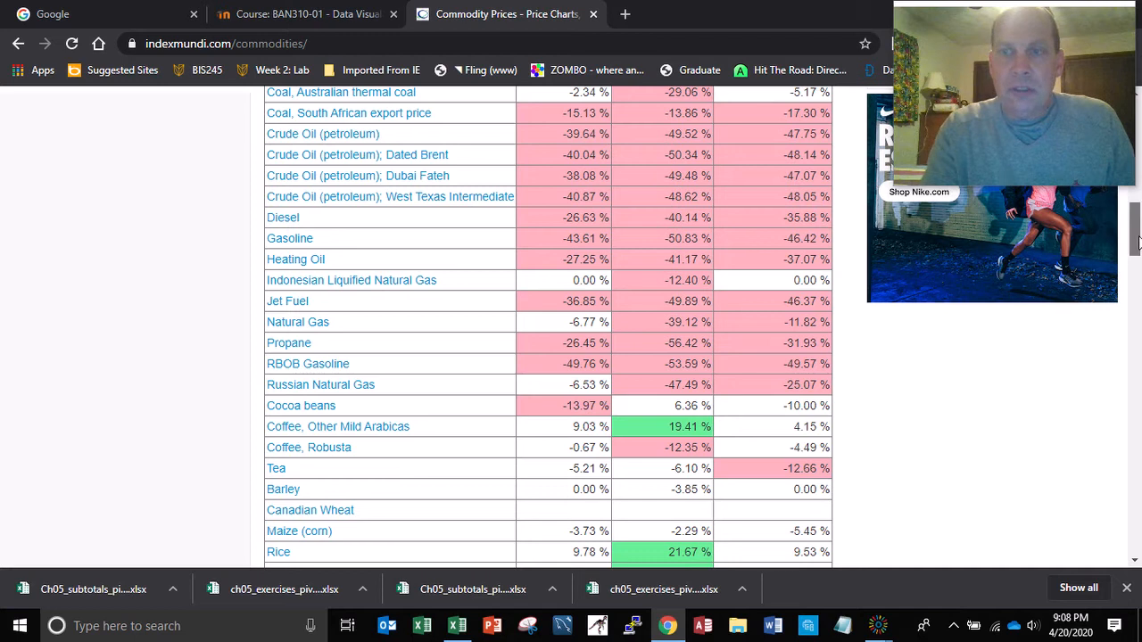
drag(1136, 239, 1135, 264)
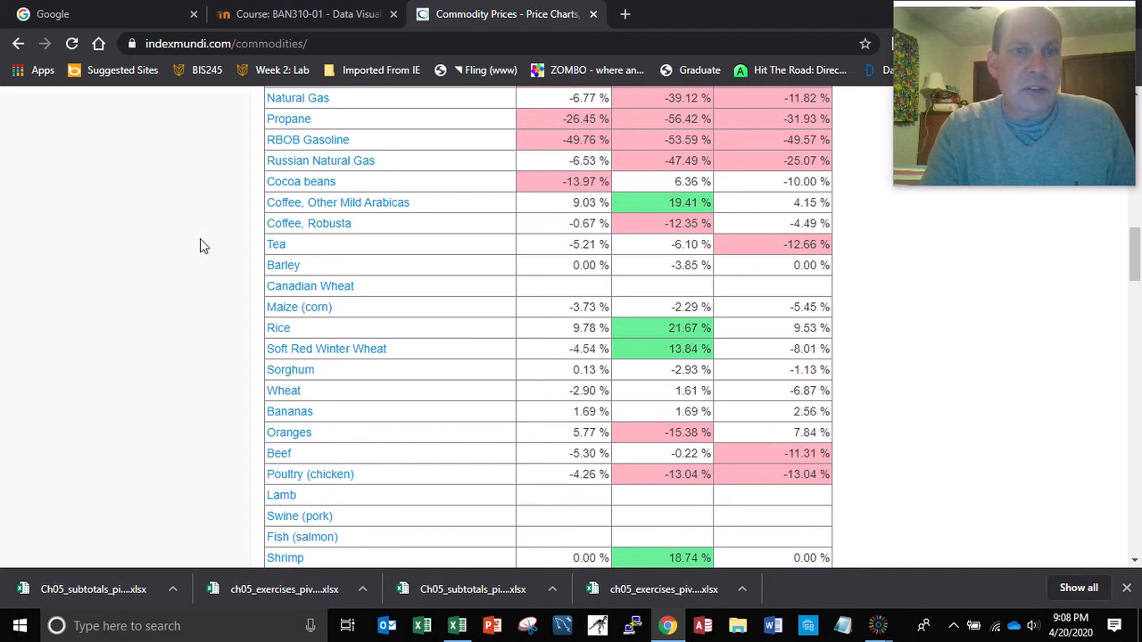
click(278, 455)
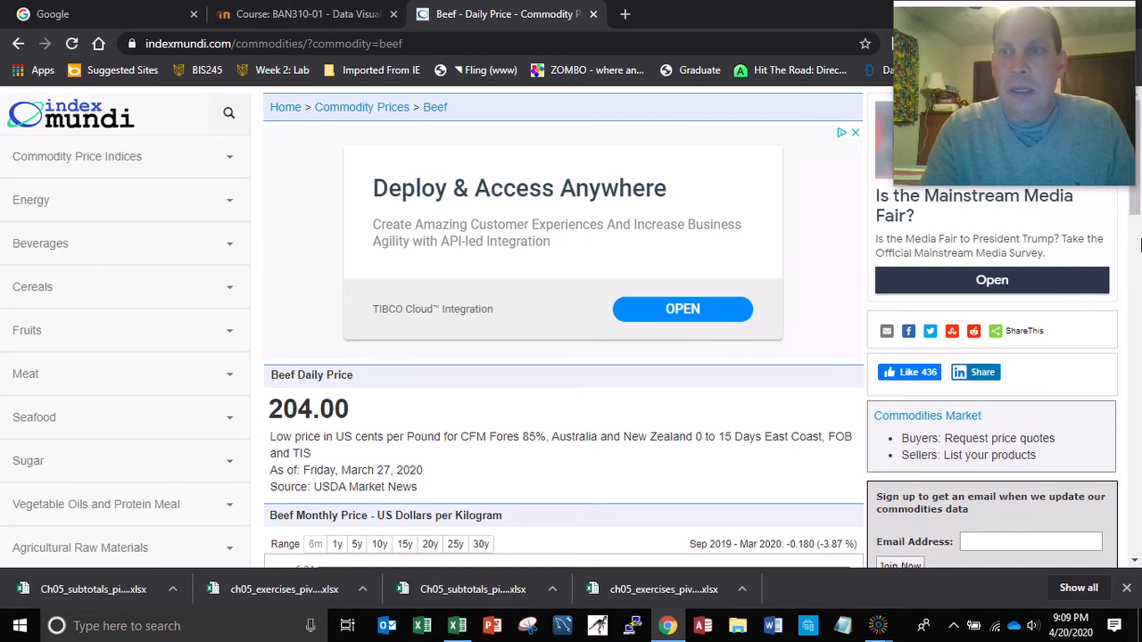
Set the beef monthly price range to 30 years and copy the whole Month, Price and Change table.
drag(1136, 213, 1122, 305)
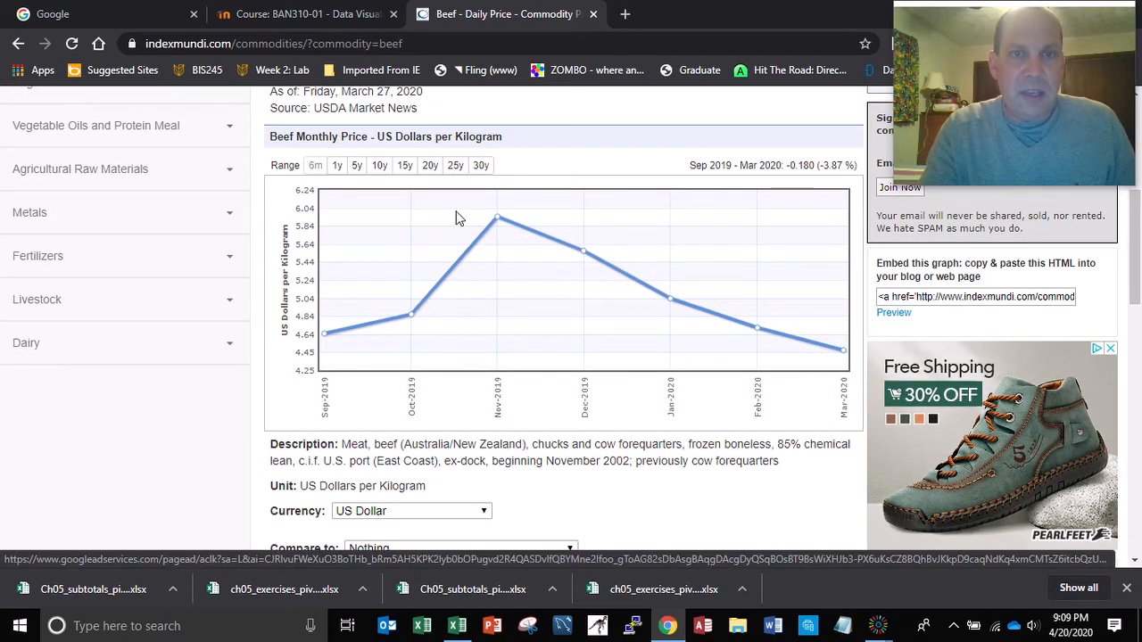
click(480, 168)
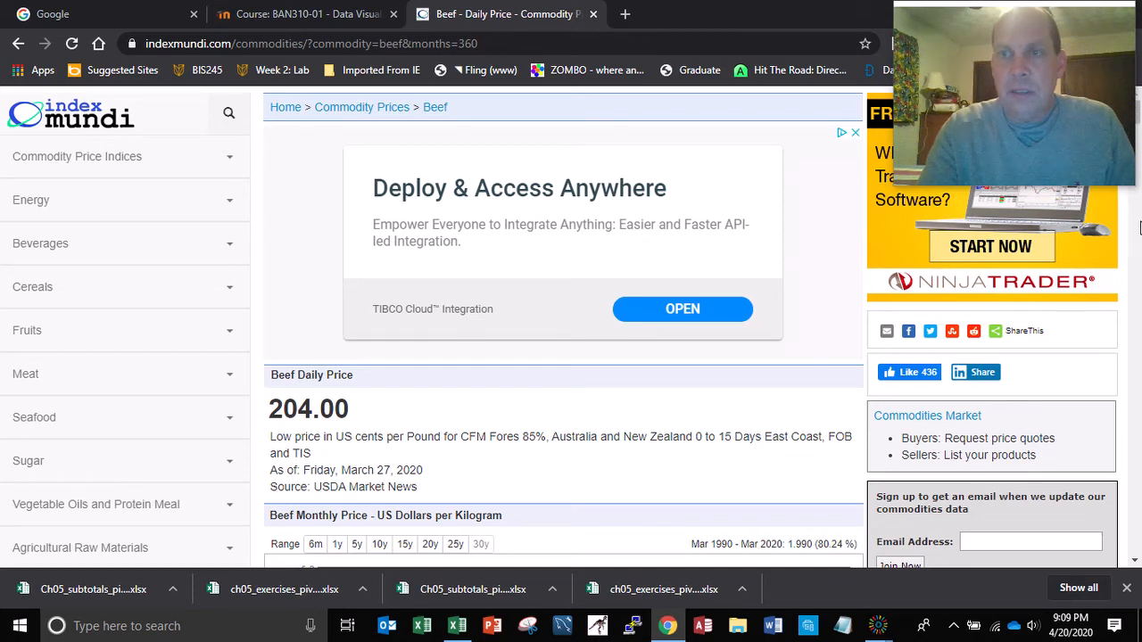
scroll(1139, 234, down, 5)
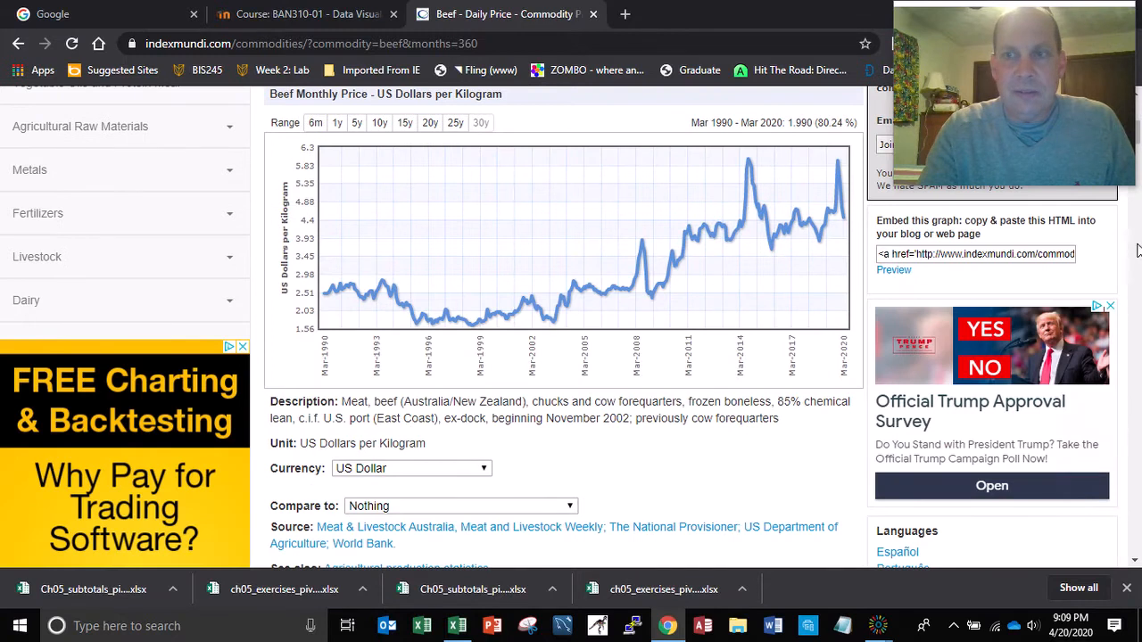
scroll(1138, 250, down, 5)
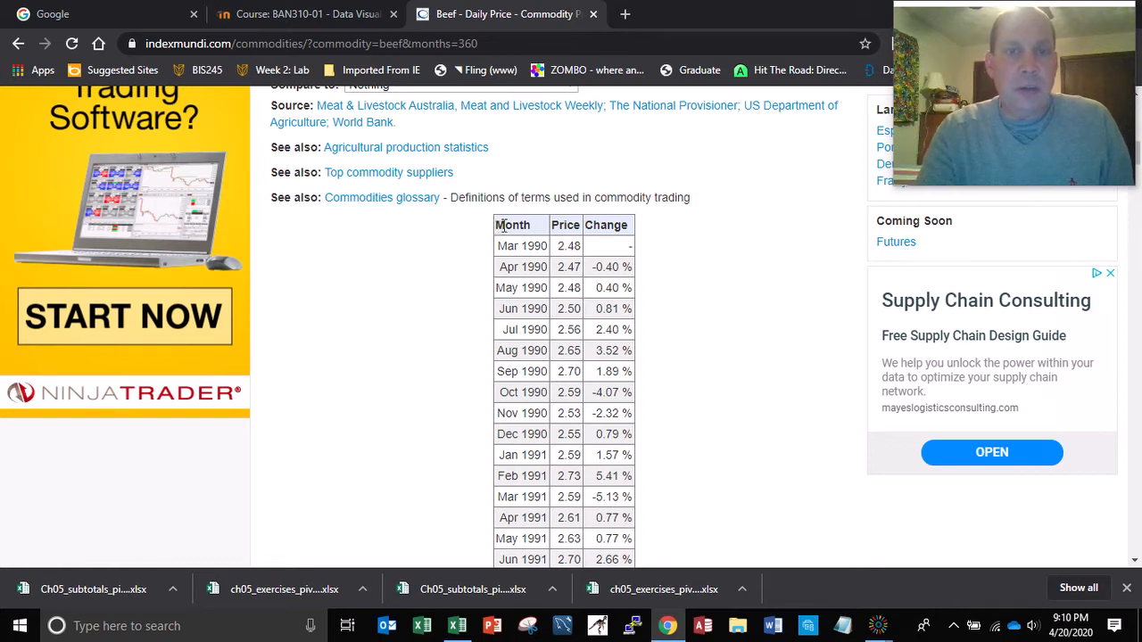
drag(496, 227, 633, 443)
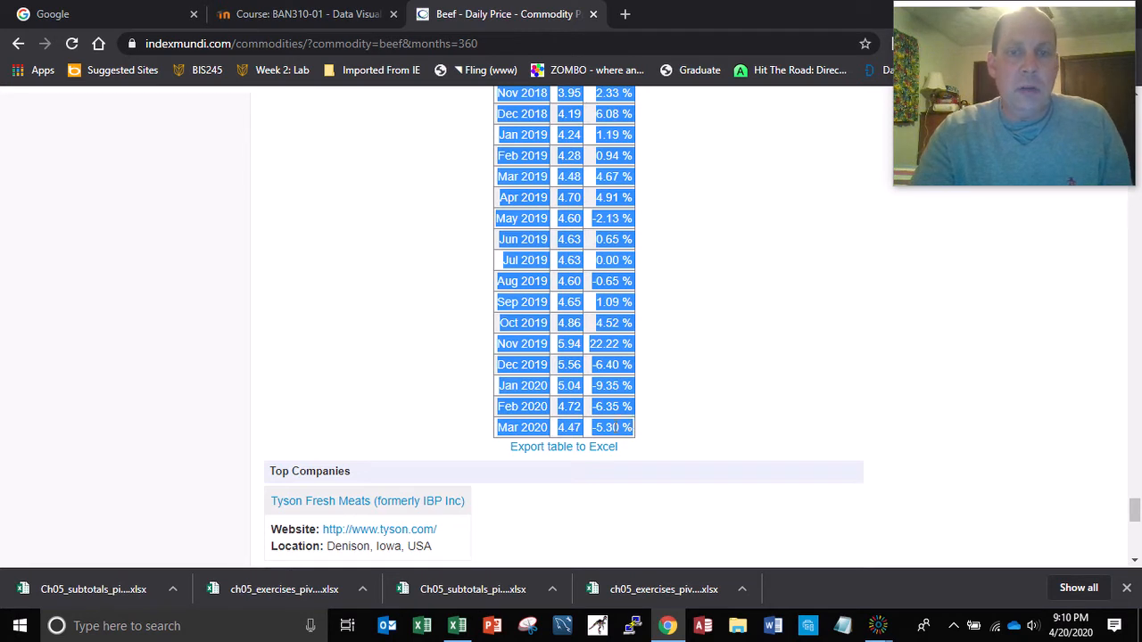
Switch to Excel and paste the copied beef price table into the blank sheet at A1 as plain Text.
click(457, 625)
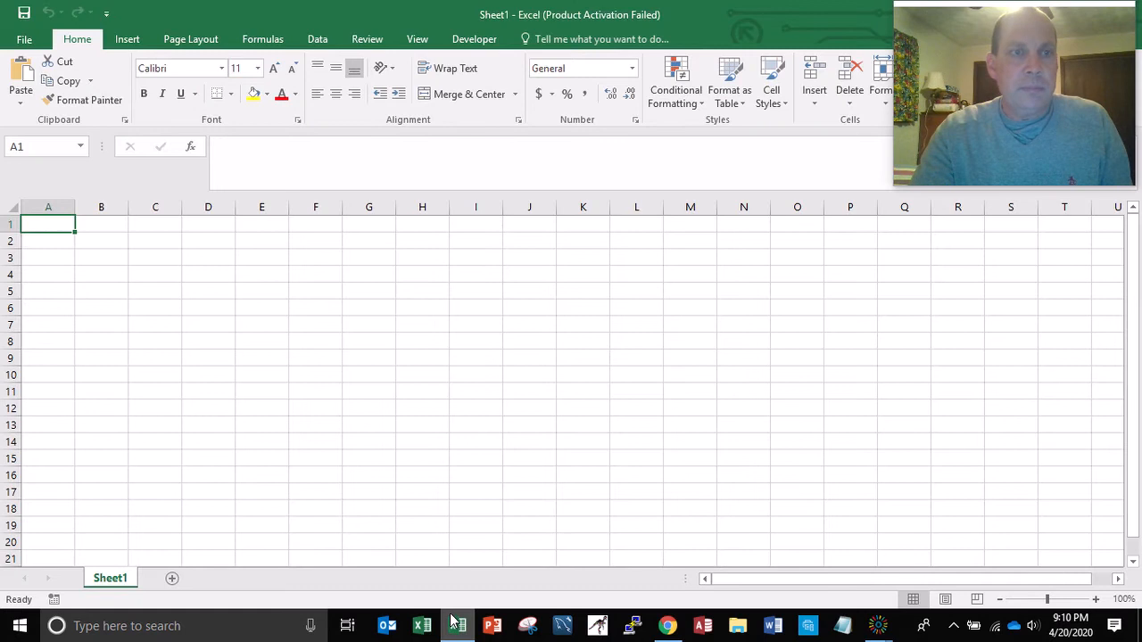
click(20, 100)
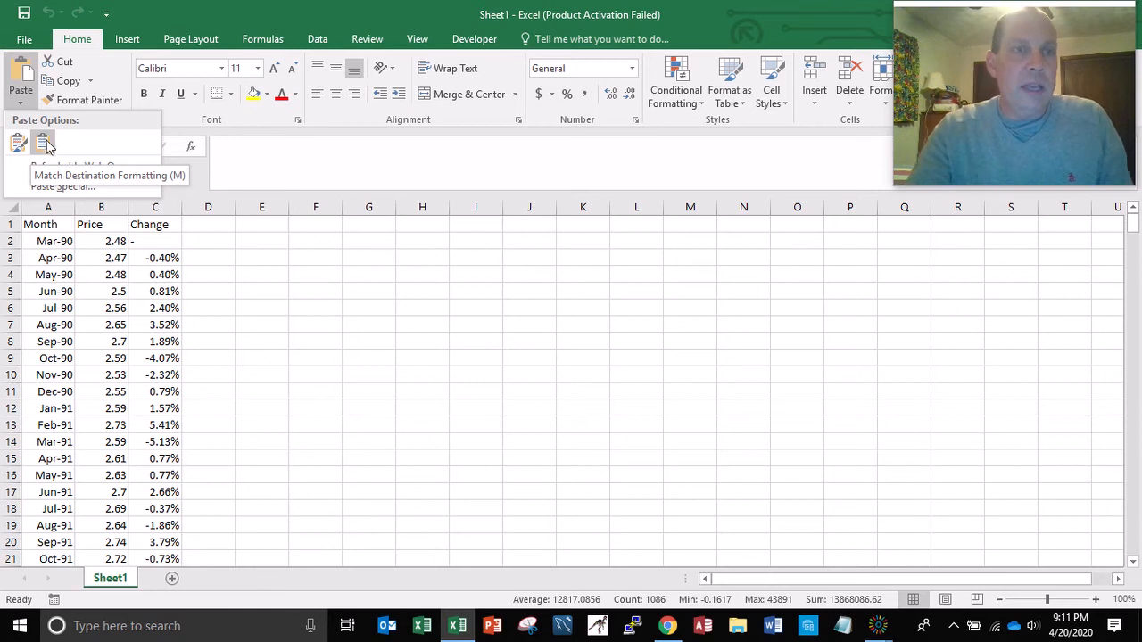
click(59, 187)
click(270, 312)
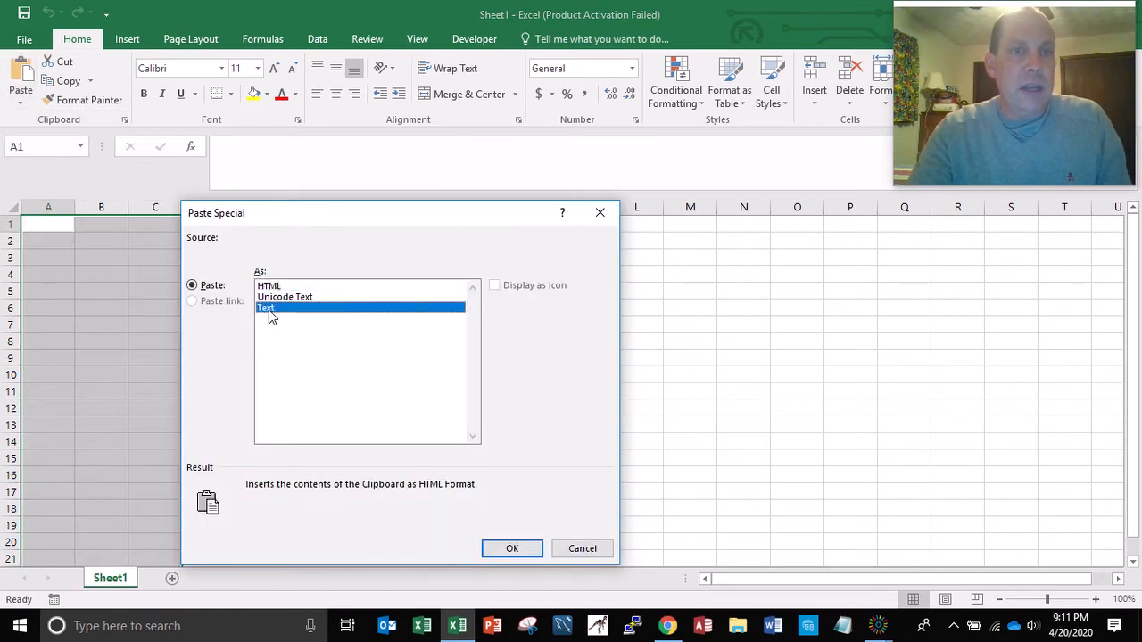
click(505, 549)
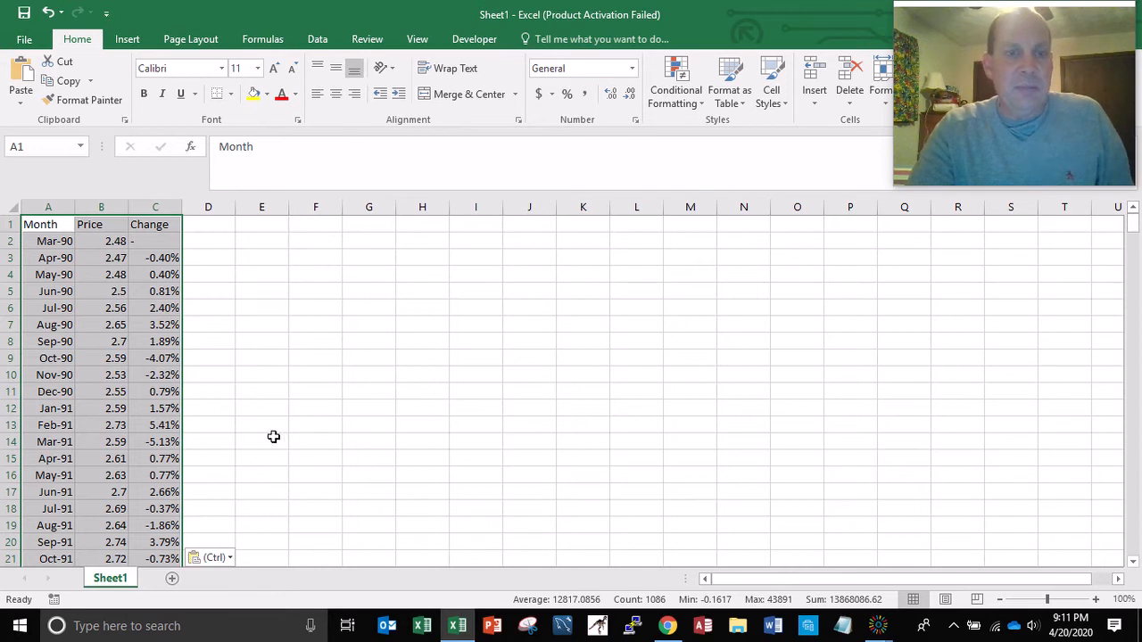
drag(273, 436, 266, 431)
key(ctrl+Home)
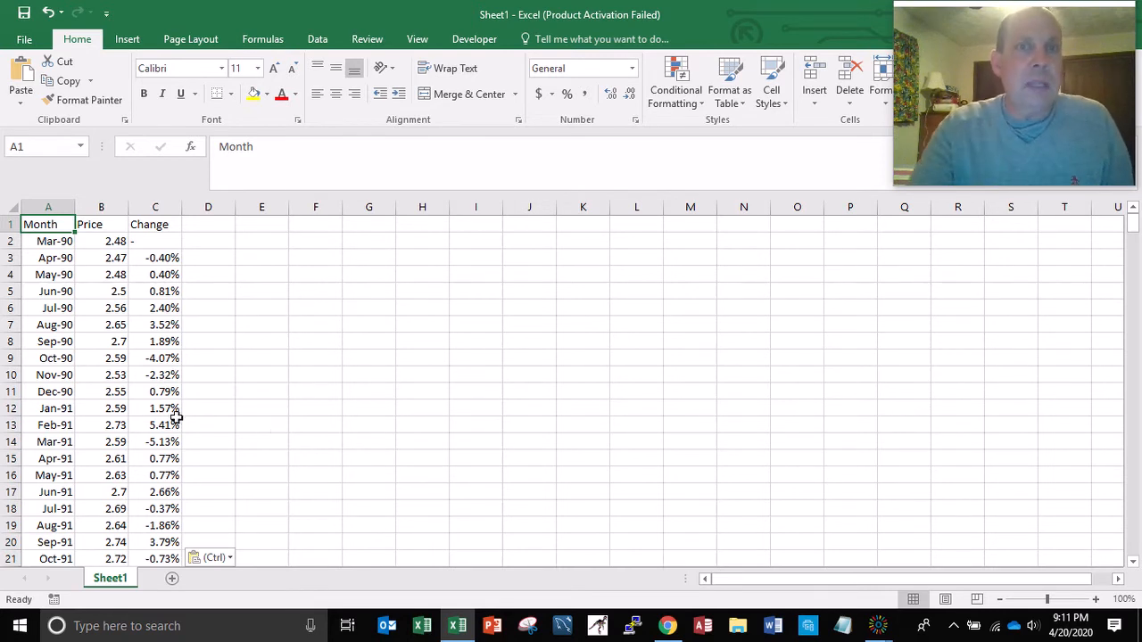
Save the workbook as "Beef prices" in the Temp folder on the C: drive.
click(25, 41)
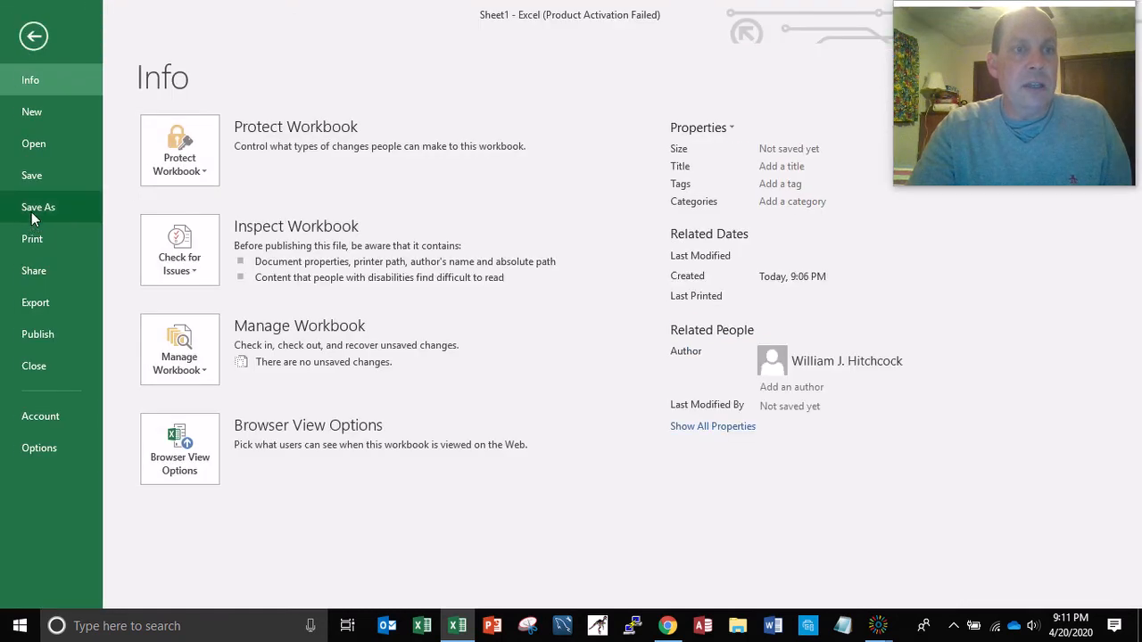
click(31, 214)
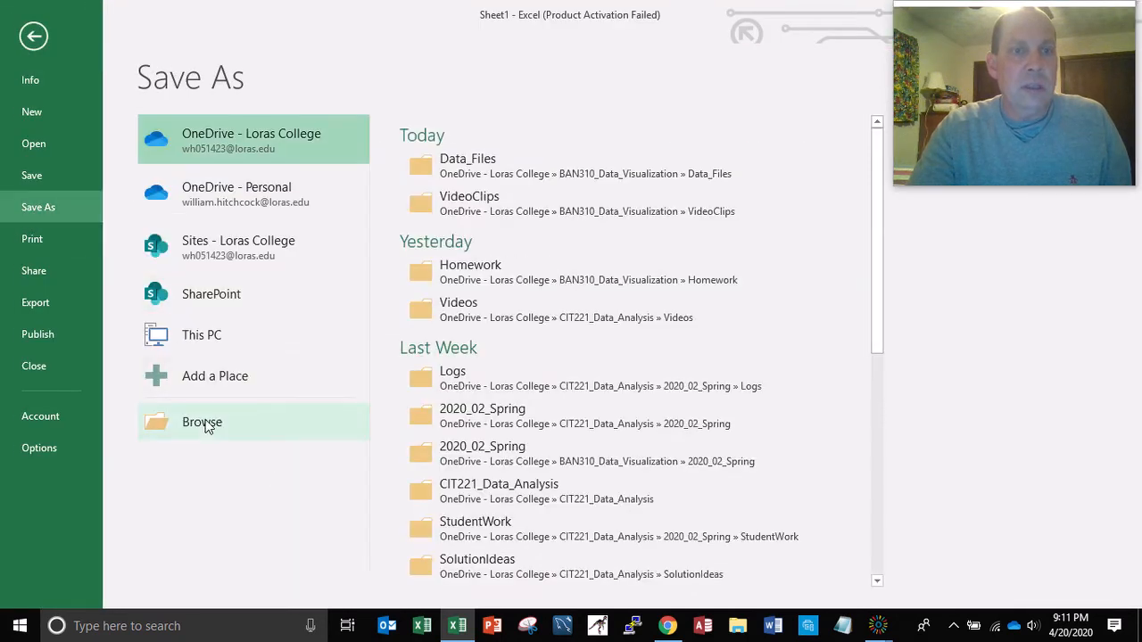
click(205, 425)
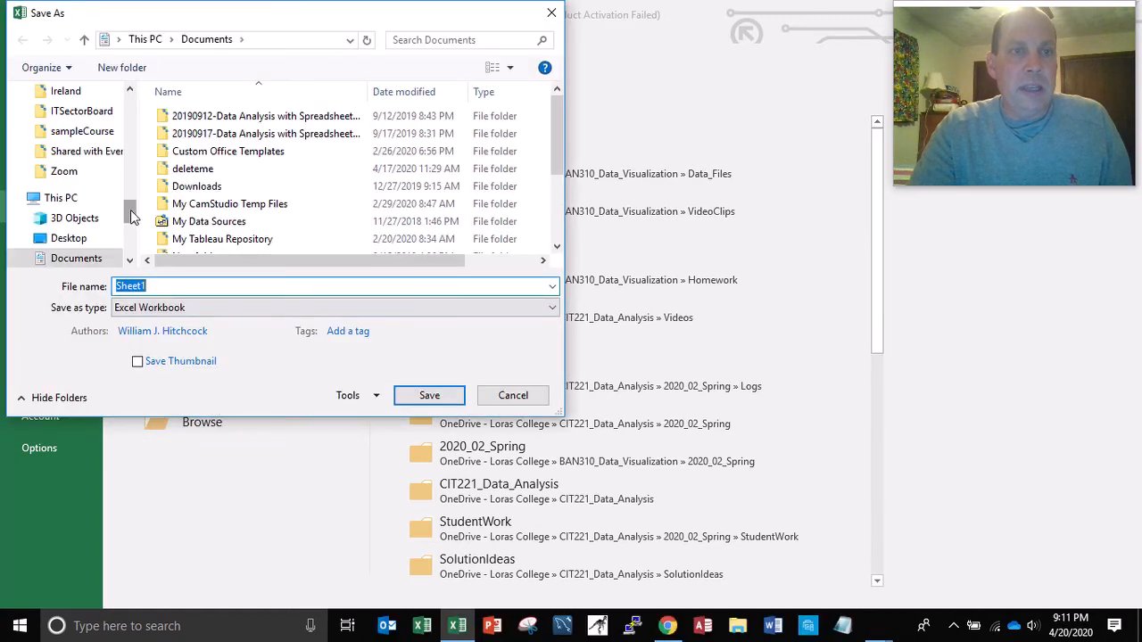
scroll(131, 217, down, 2)
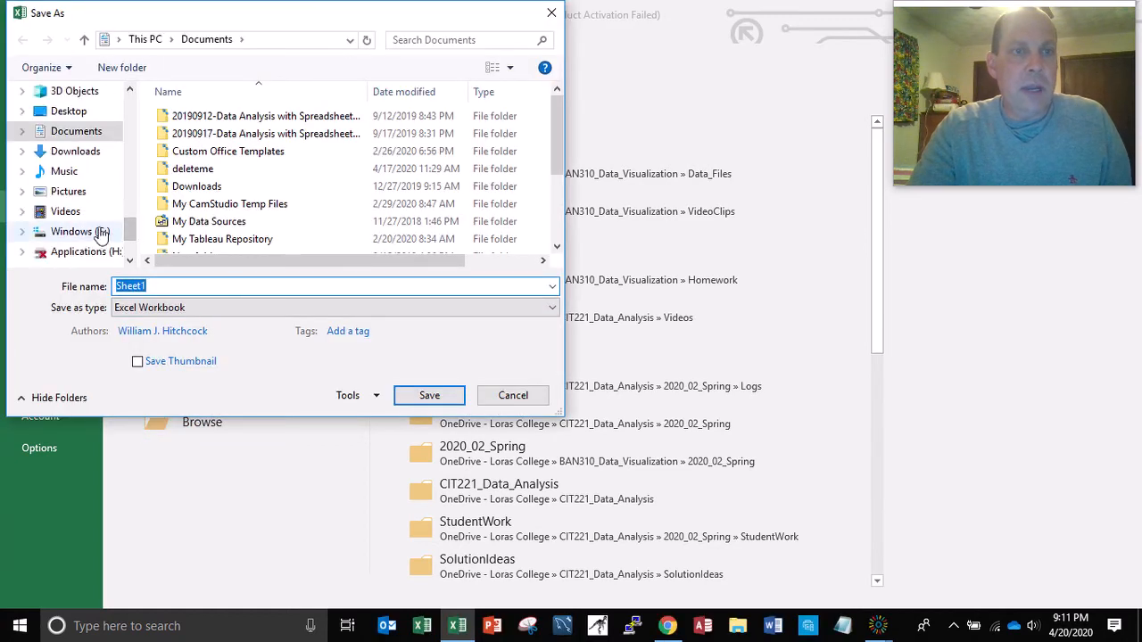
click(101, 232)
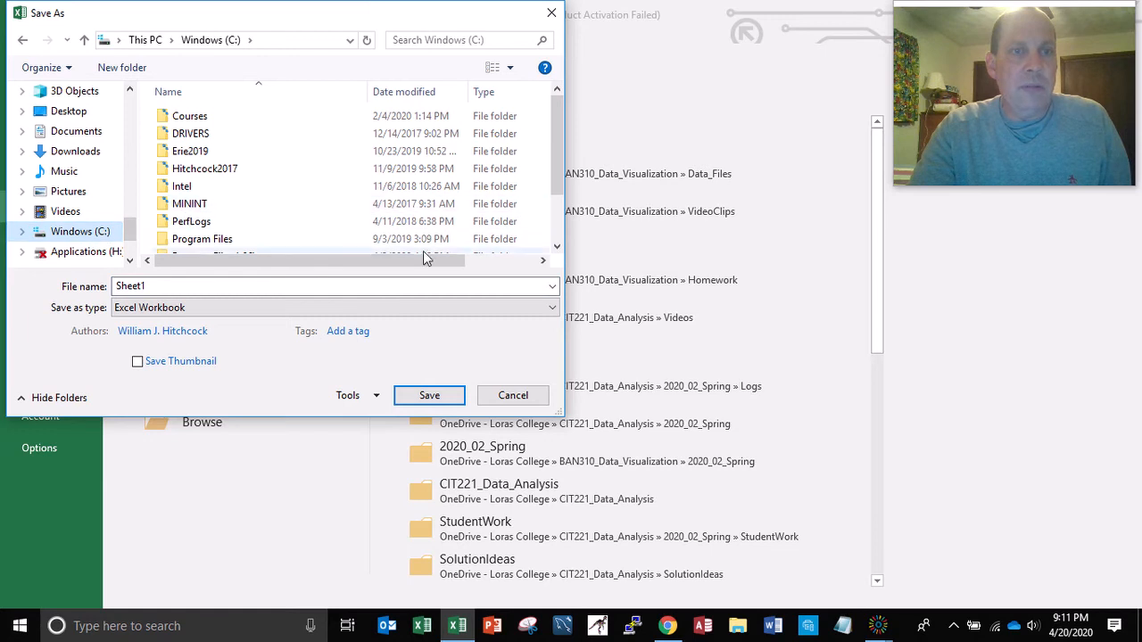
drag(557, 178, 551, 210)
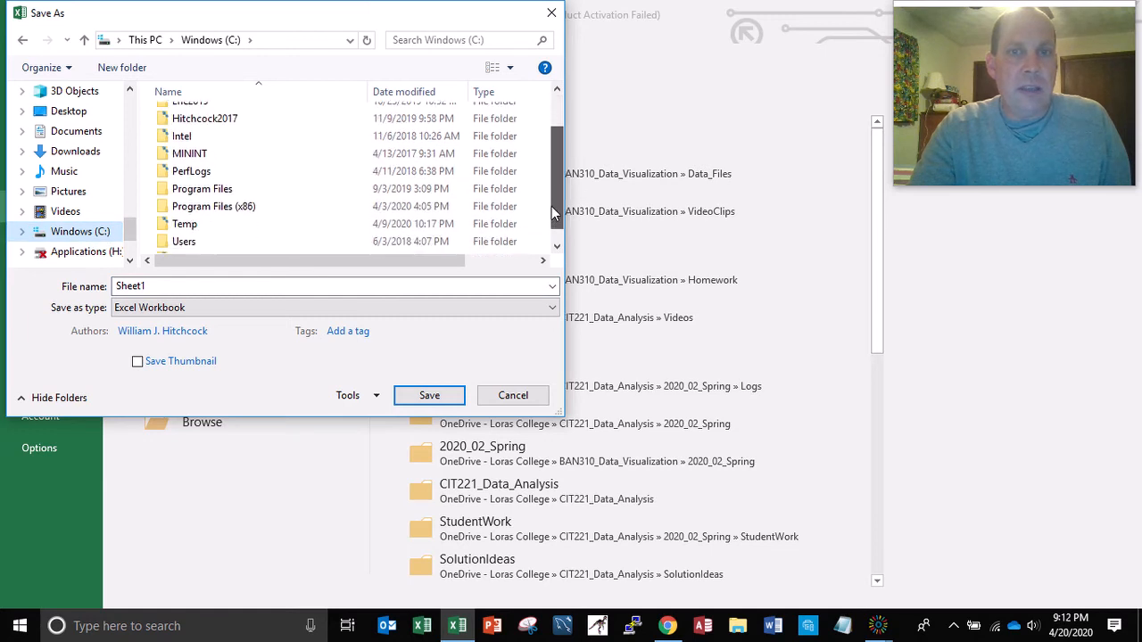
double_click(196, 228)
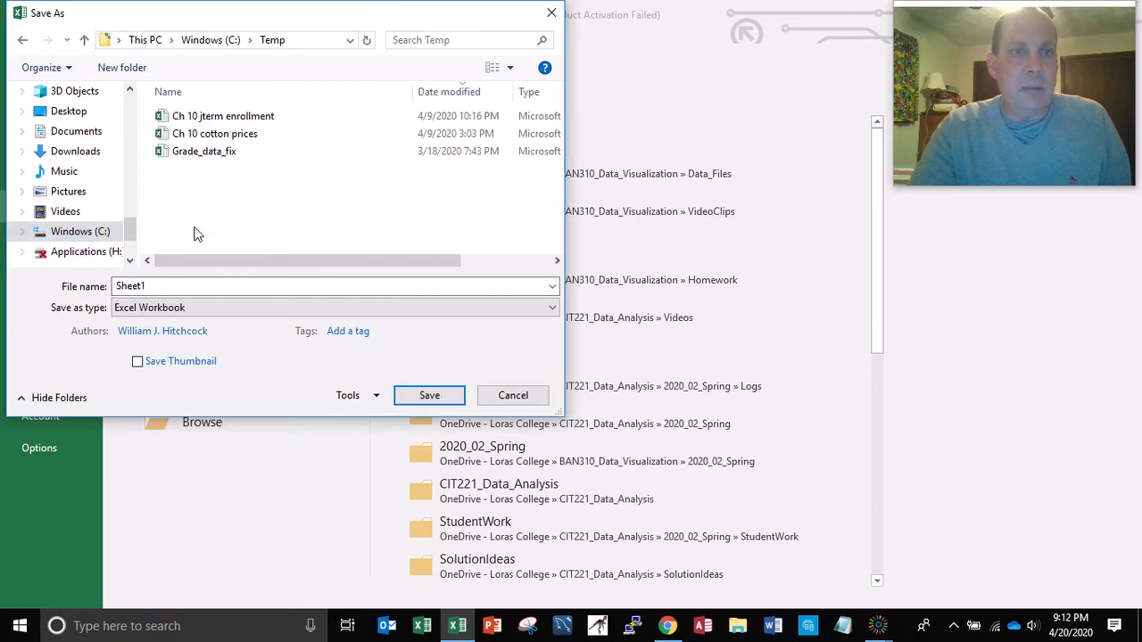
click(196, 286)
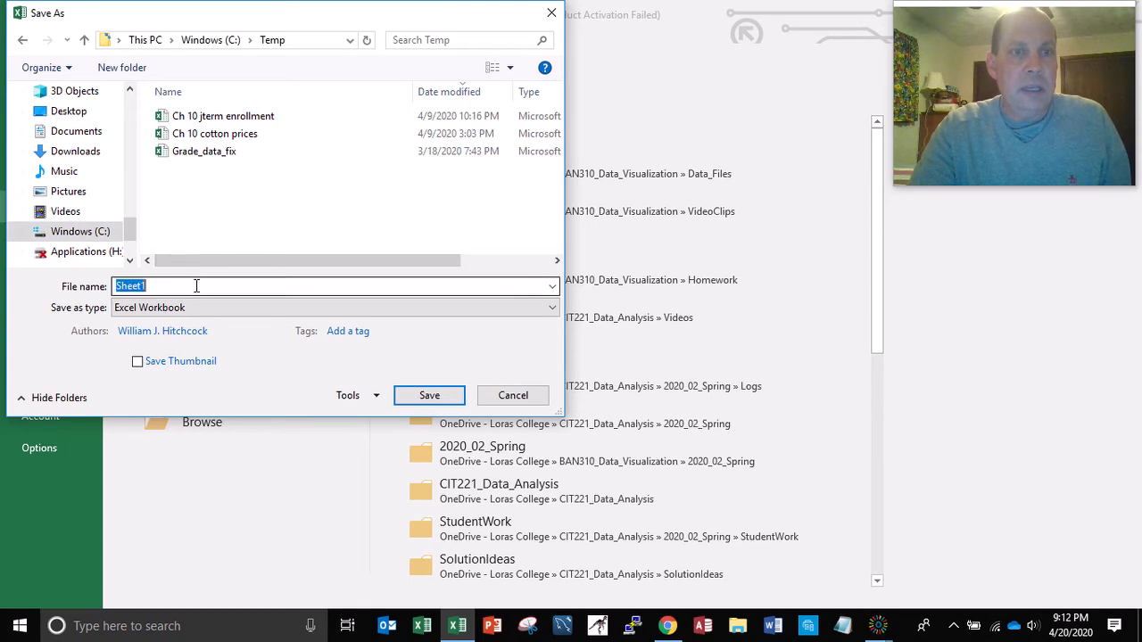
text(Bee)
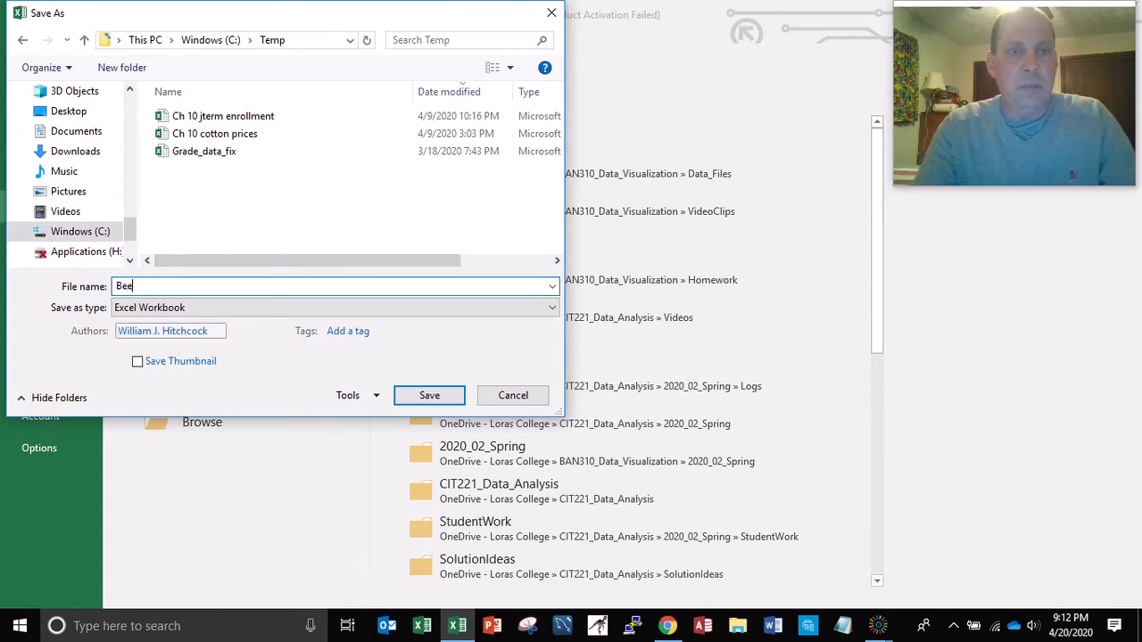
text(f prices)
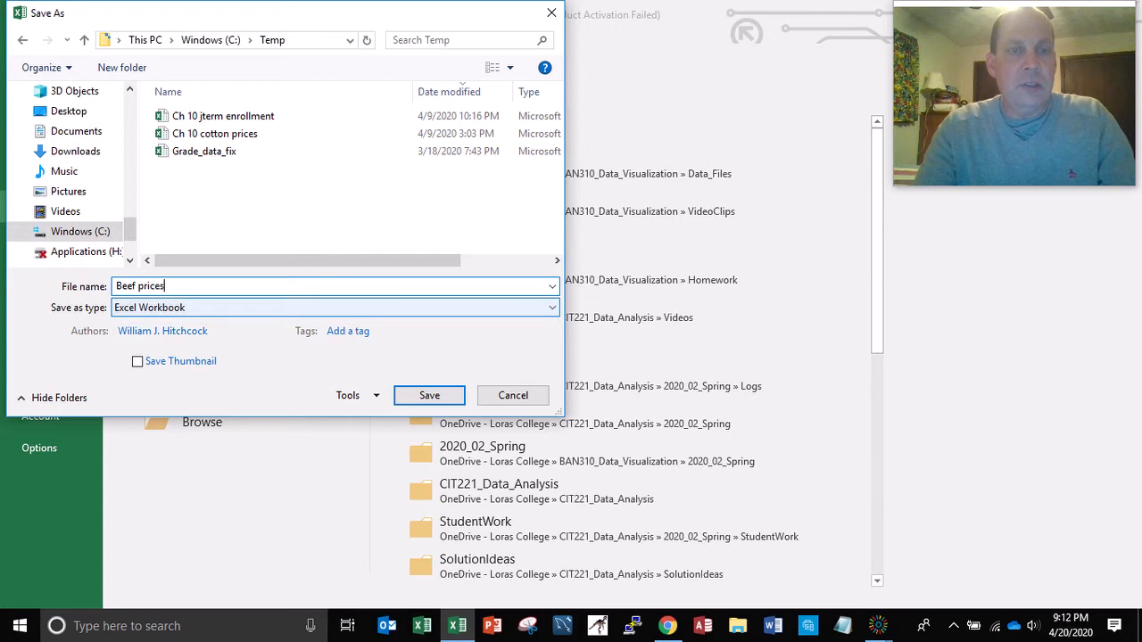
key(Return)
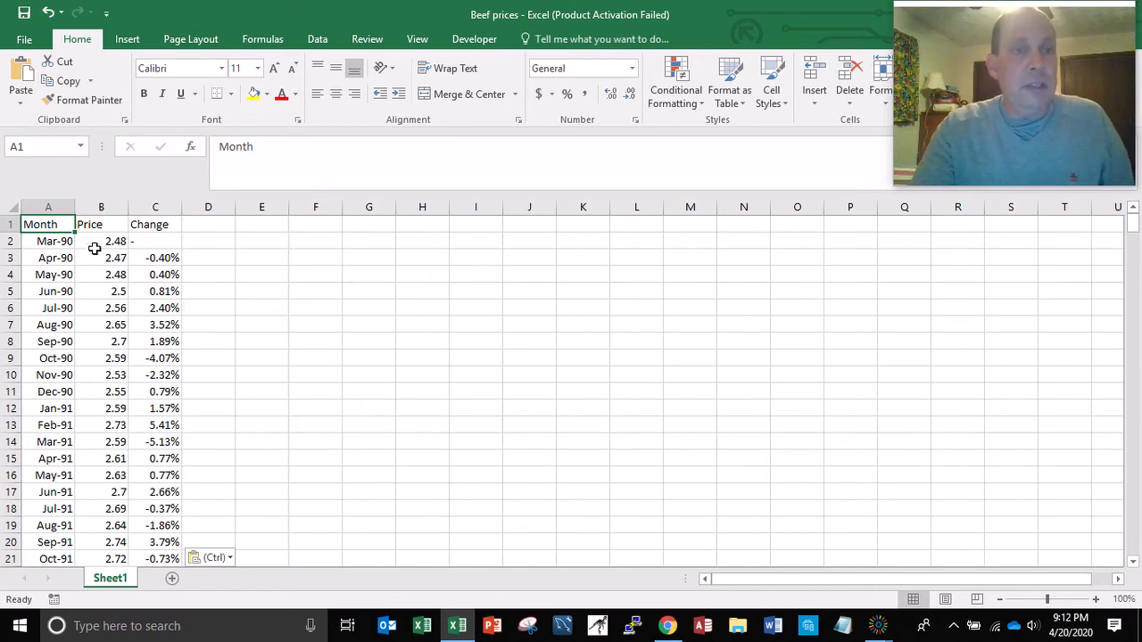
Insert a new column before Month and enter the header "Seq" in A1.
right_click(52, 208)
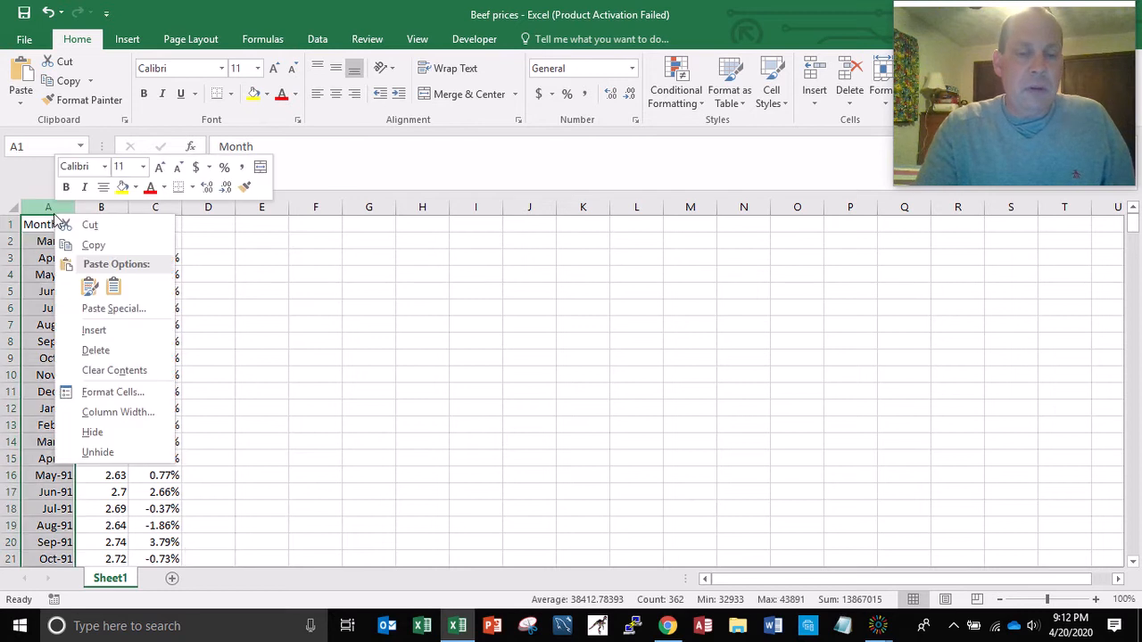
click(94, 331)
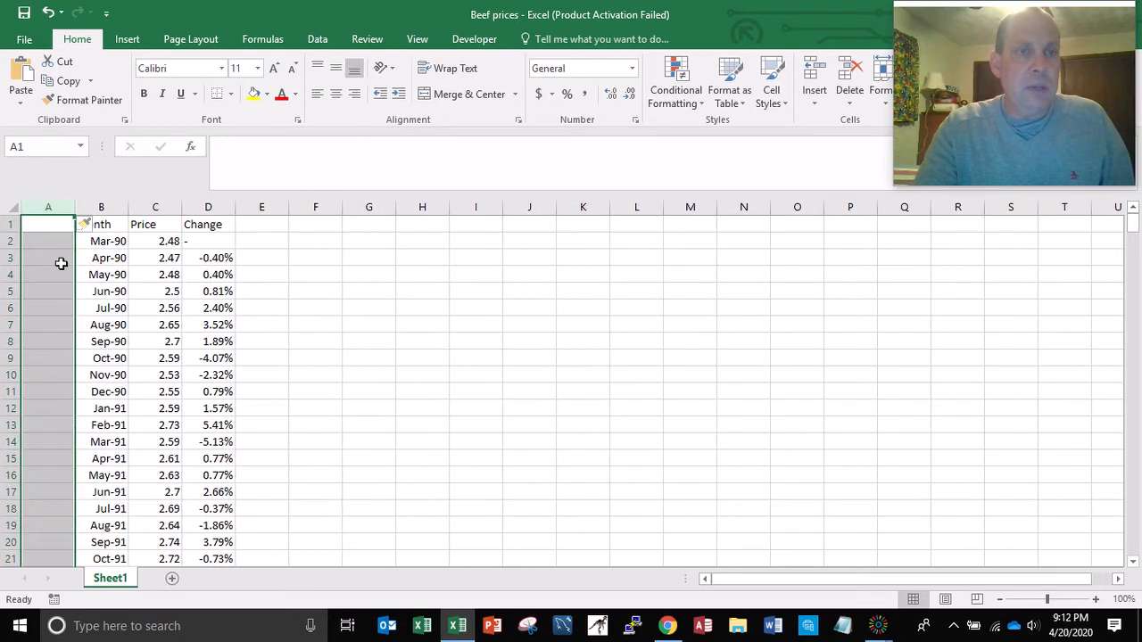
click(54, 225)
text(Seq)
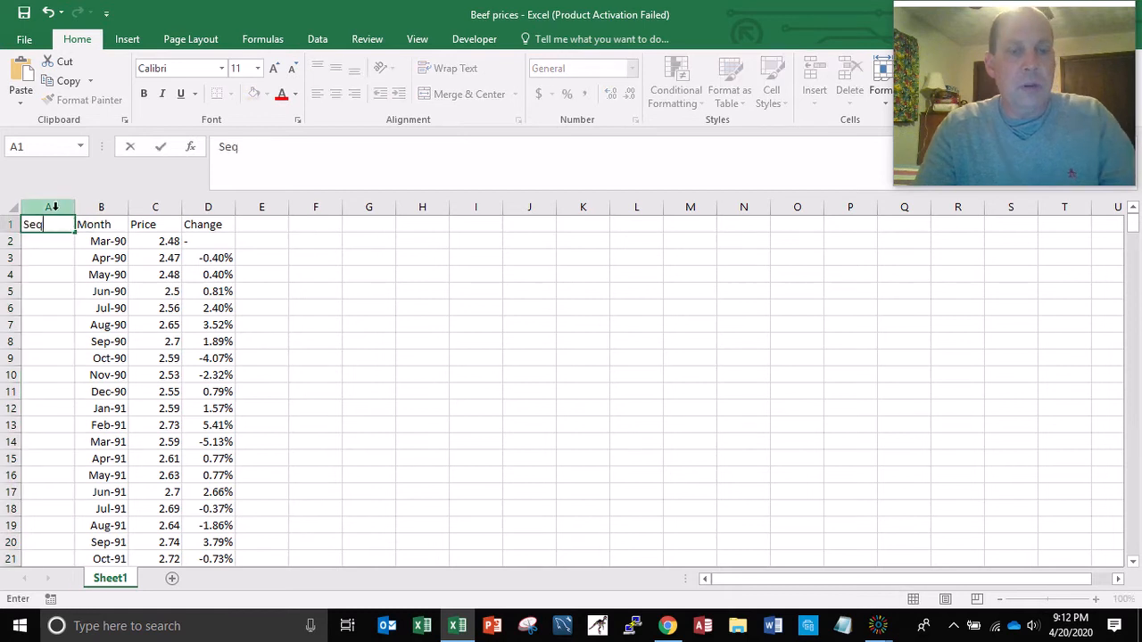
key(Return)
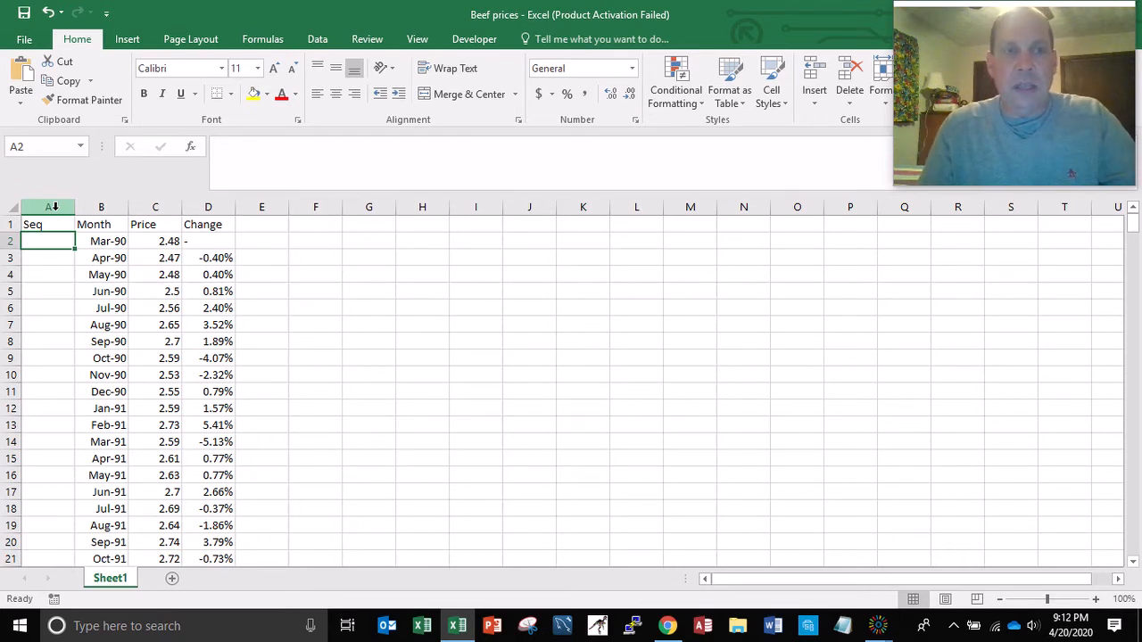
Enter the sequence numbers 1, 2 and 3 in cells A2 to A4.
text(1)
key(Return)
text(2)
key(Return)
text(3)
key(Up)
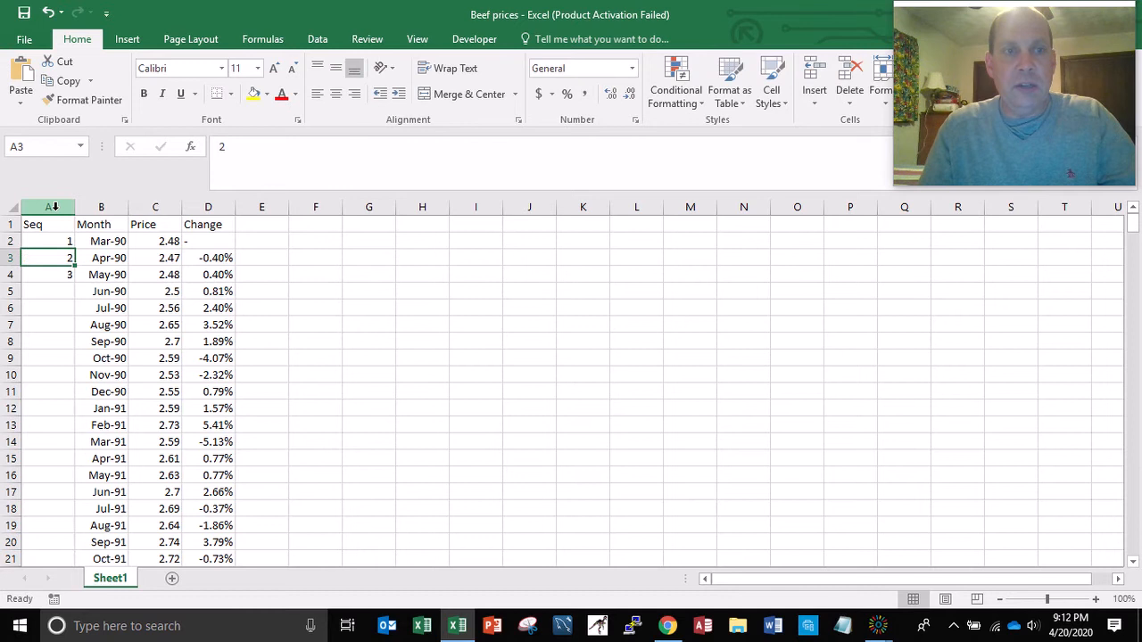
Format the sequence numbers in A2:A4 with the comma style and no decimal places.
key(Up)
key(shift+Down)
key(shift+Down)
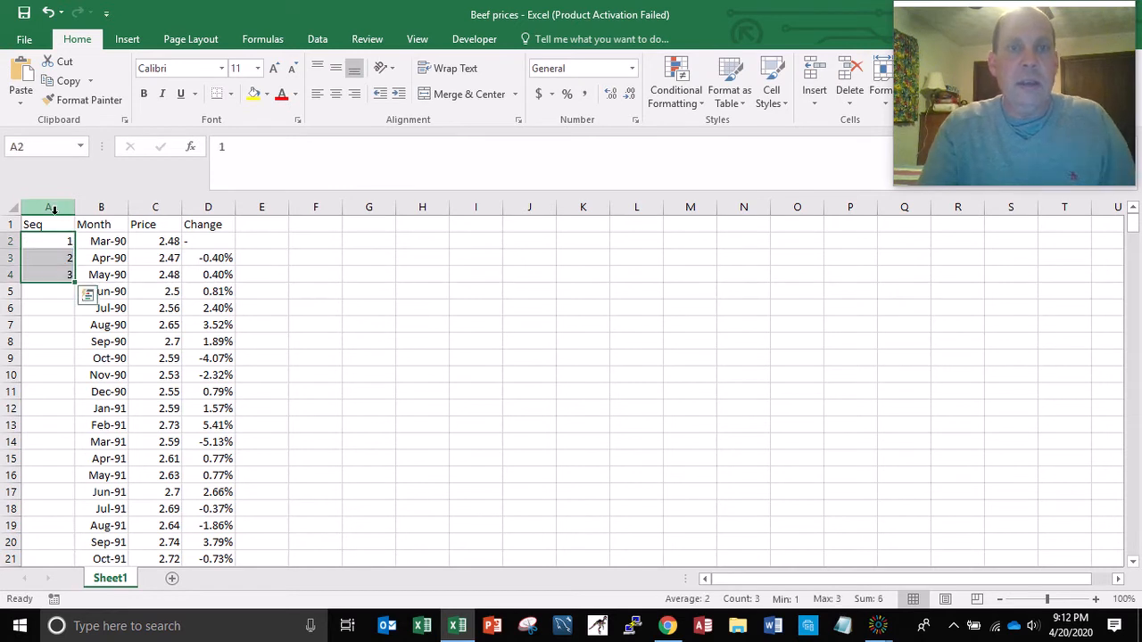
click(586, 102)
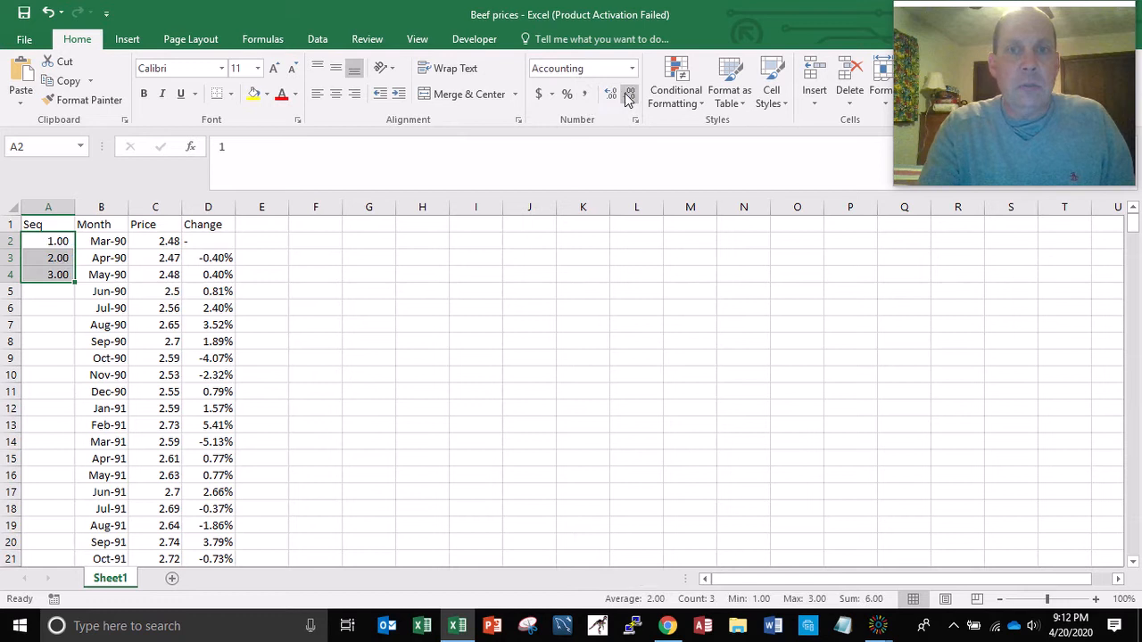
click(627, 95)
click(627, 95)
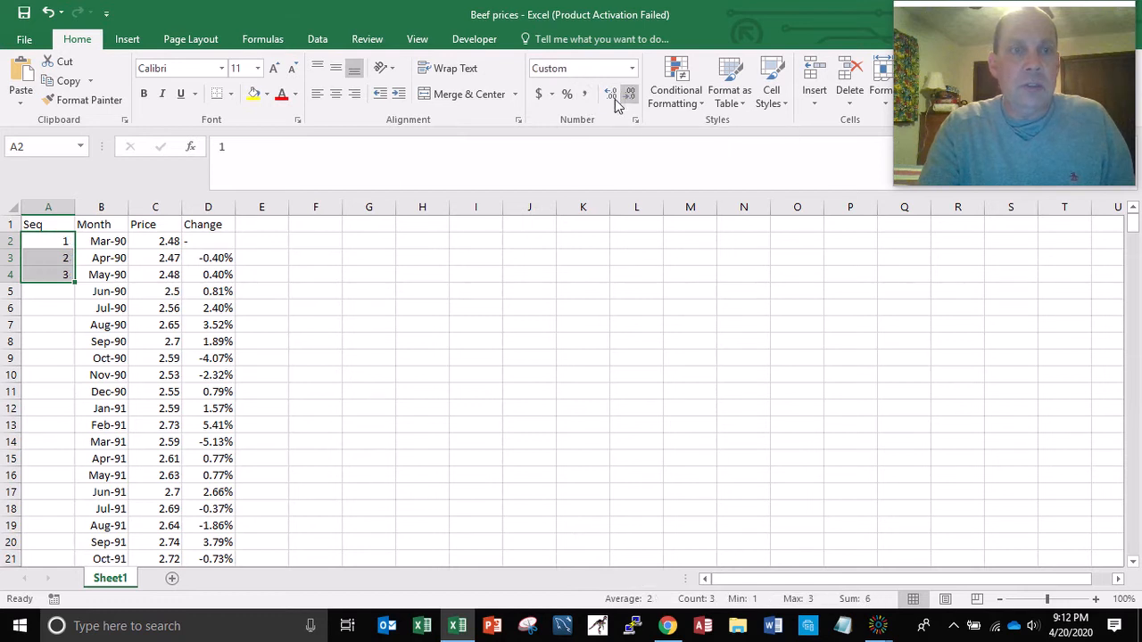
Extend the sequence numbering down column A through row 362 and check the last rows of the data.
double_click(77, 282)
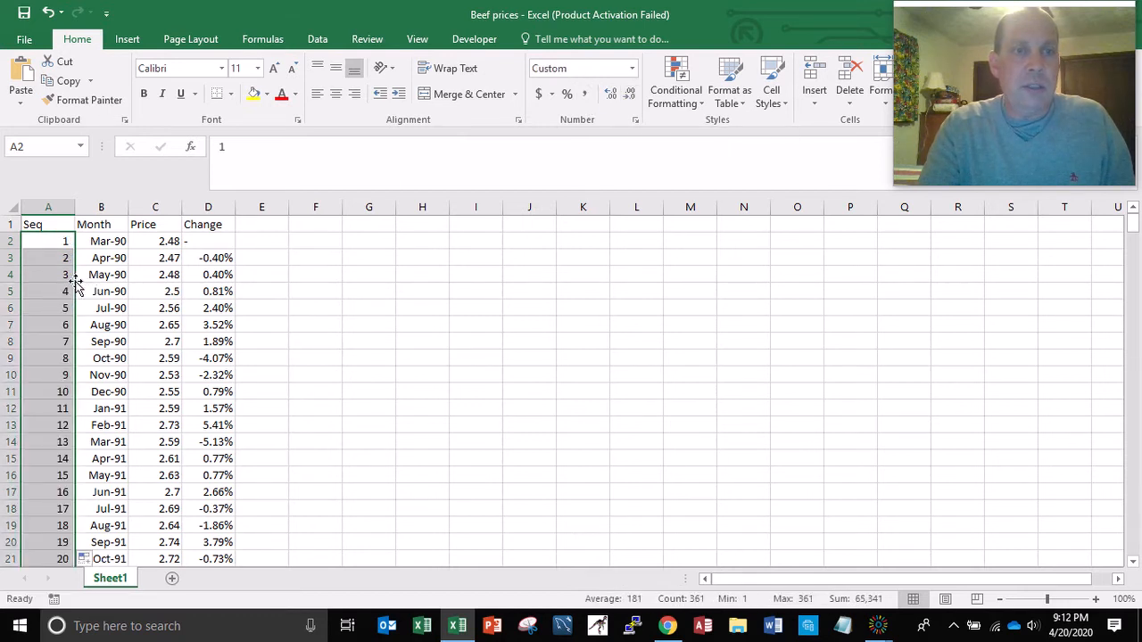
key(End)
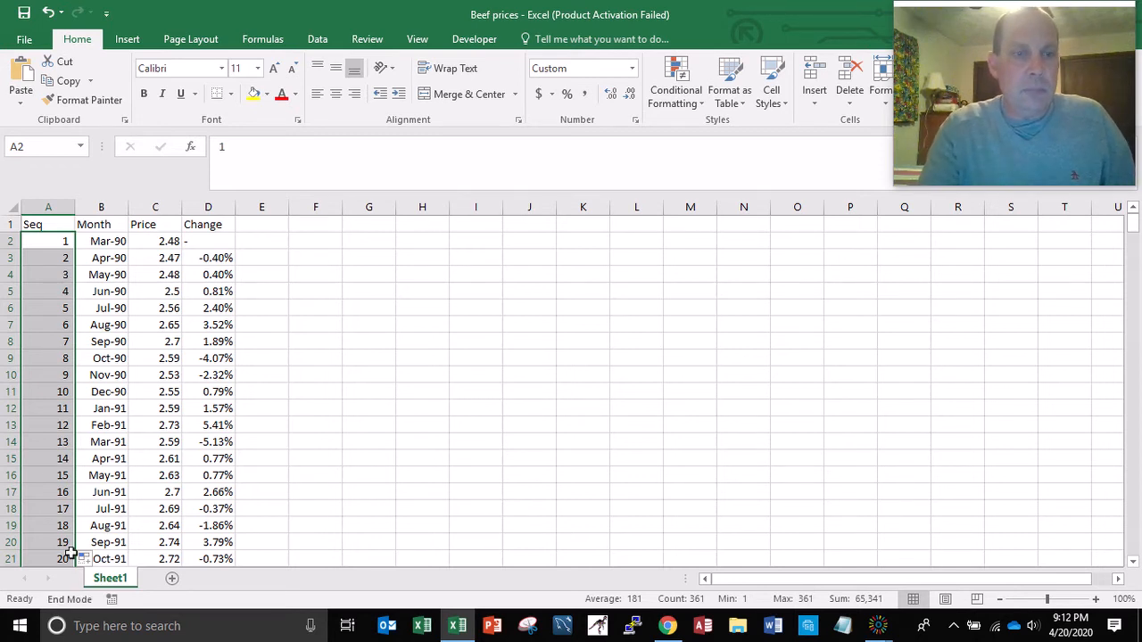
key(Down)
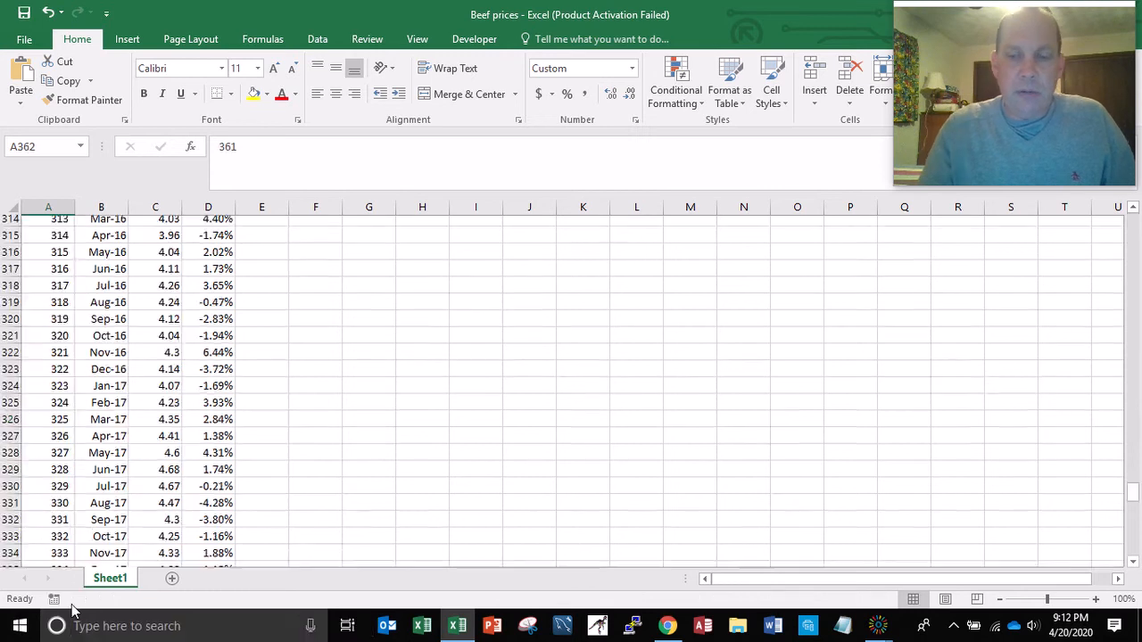
key(Down)
key(Down)
key(Down)
key(Down)
key(Down)
key(Up)
key(Up)
key(Up)
key(Up)
key(Up)
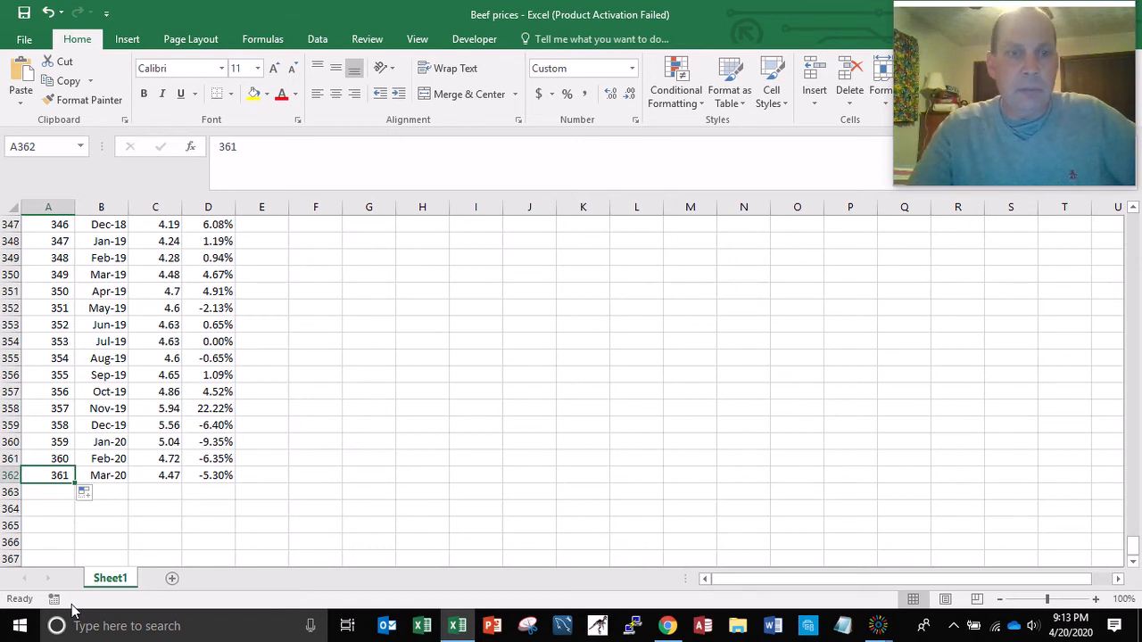
key(ctrl+Home)
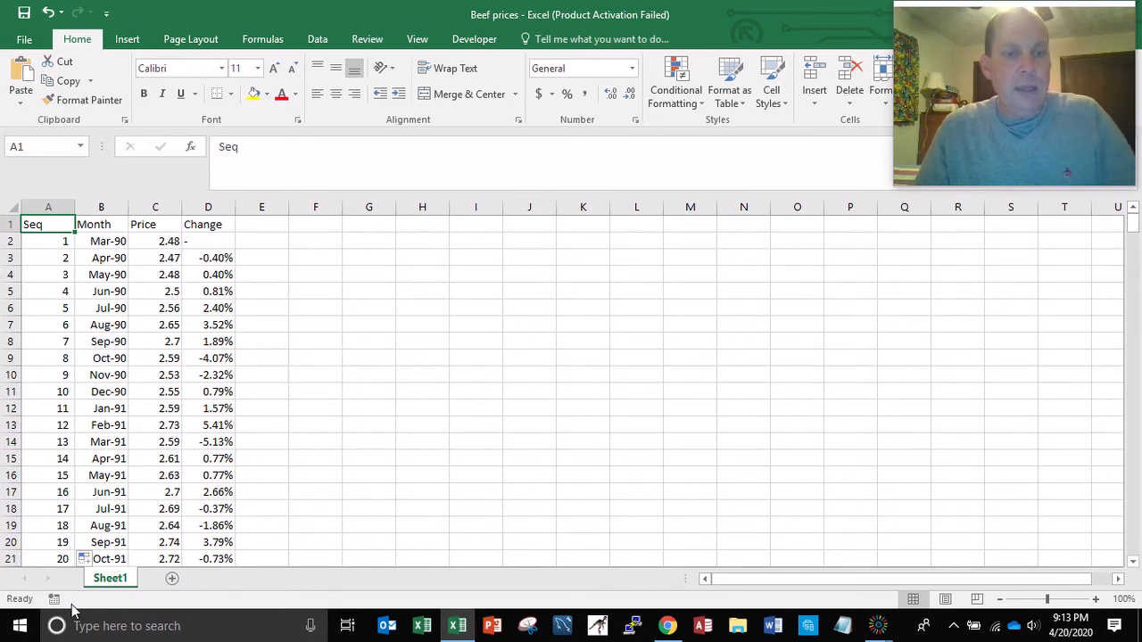
Format the header row A1:L1 as bold, centered and with wrapped text.
key(shift+Right)
key(shift+Right)
key(shift+Right)
key(shift+Right)
key(shift+Right)
key(shift+Right)
key(shift+Right)
key(shift+Right)
key(shift+Right)
key(shift+Right)
key(shift+Right)
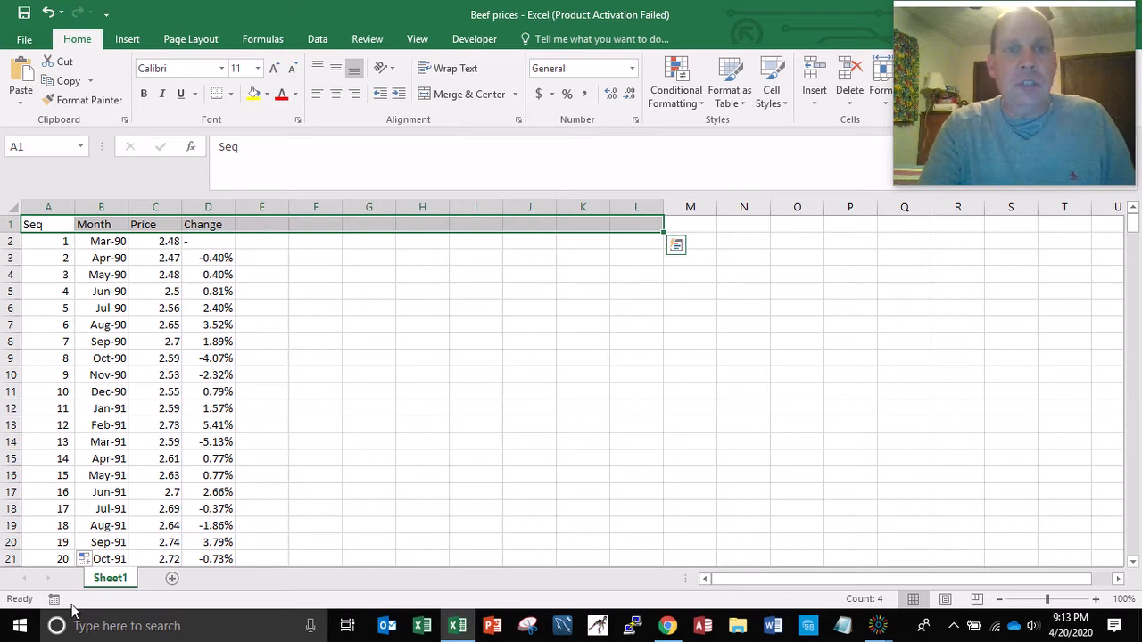
click(144, 94)
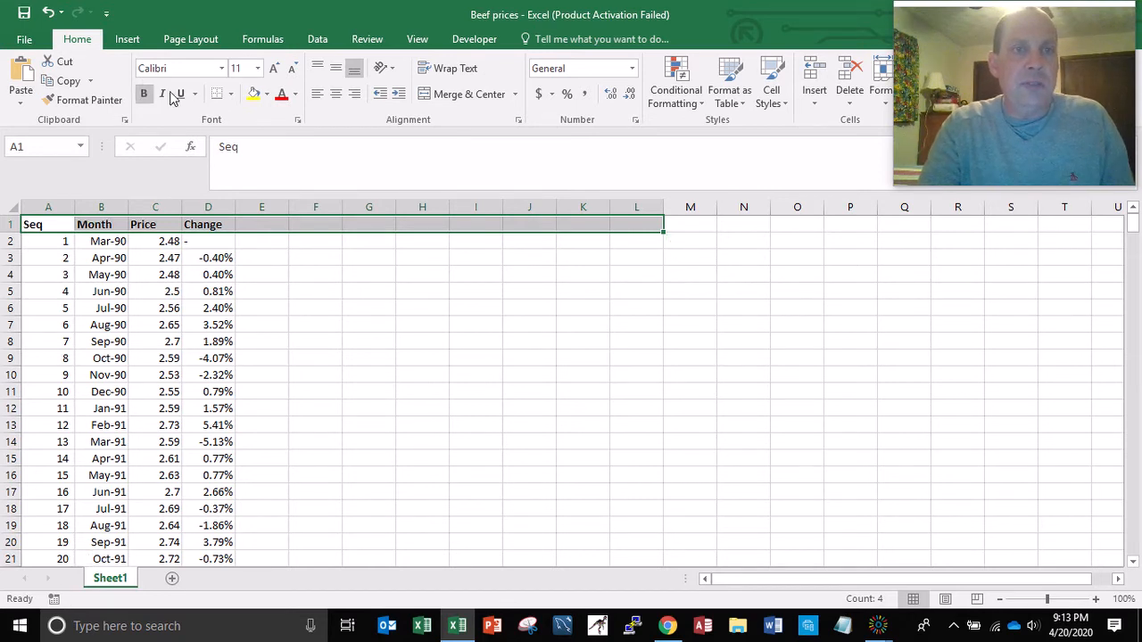
click(337, 94)
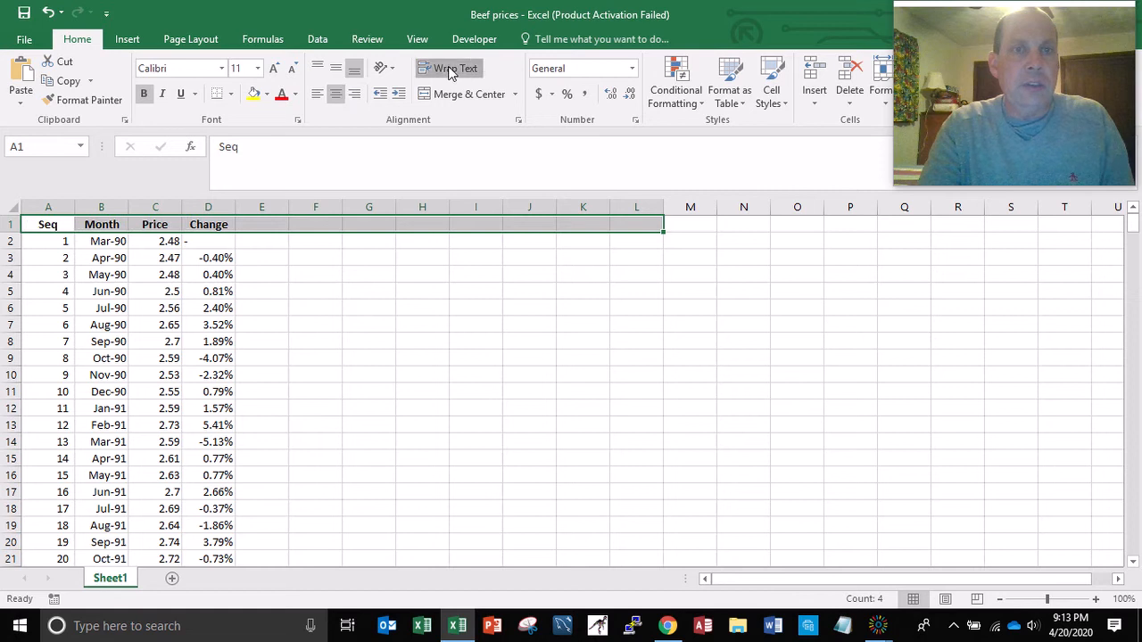
click(451, 71)
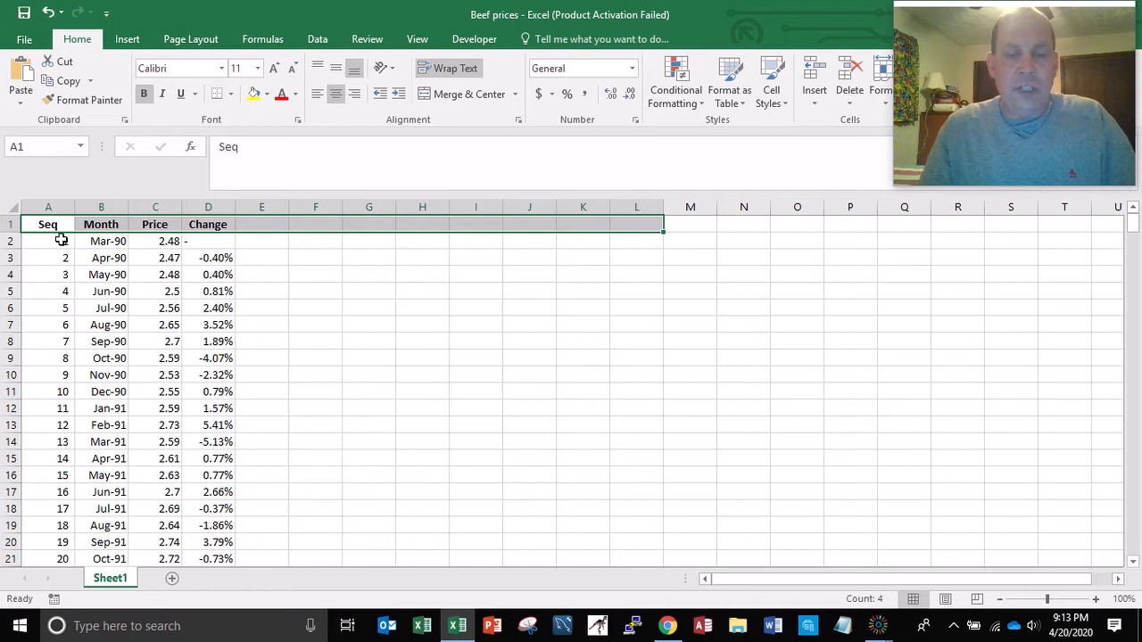
Set the font size to 8 for columns A to L, from the header row to below the last data row.
key(End)
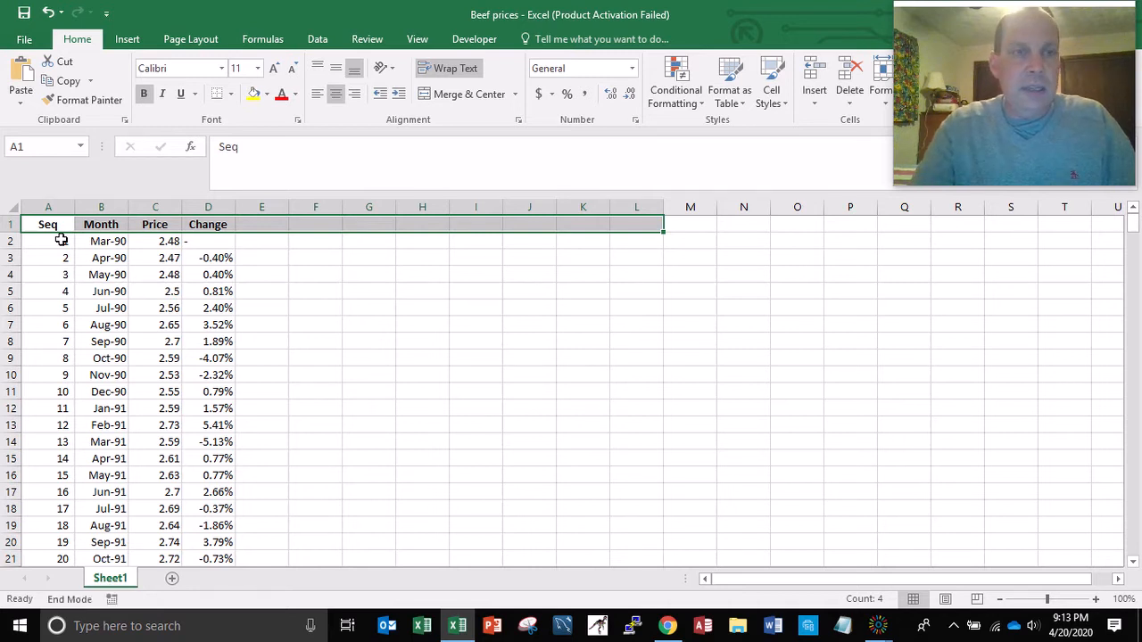
key(shift+Down)
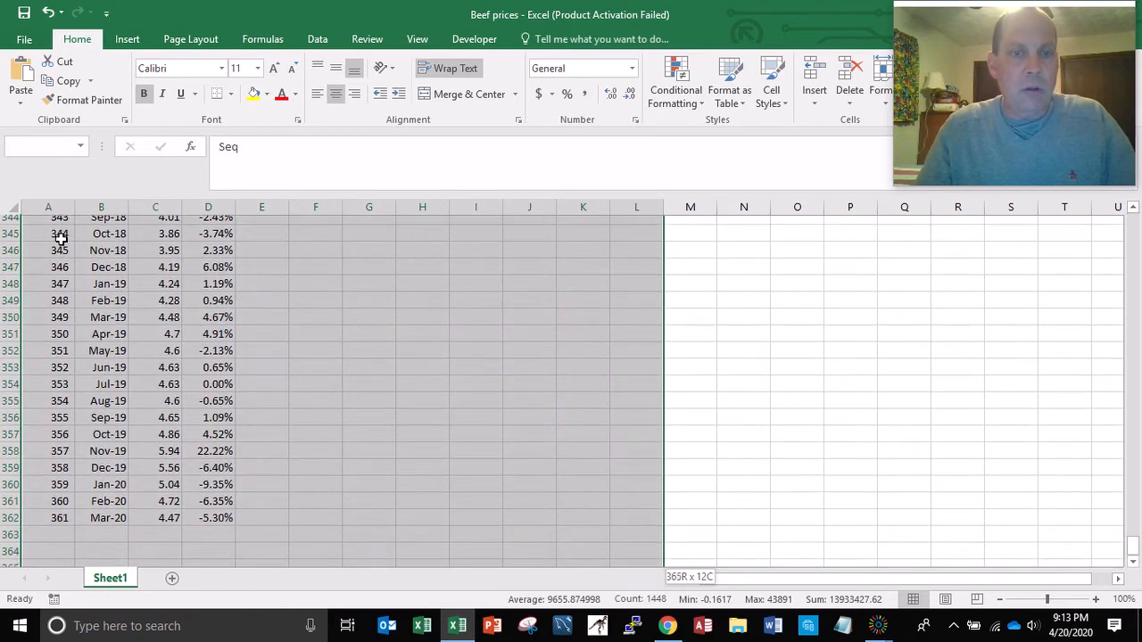
scroll(60, 239, down, 2)
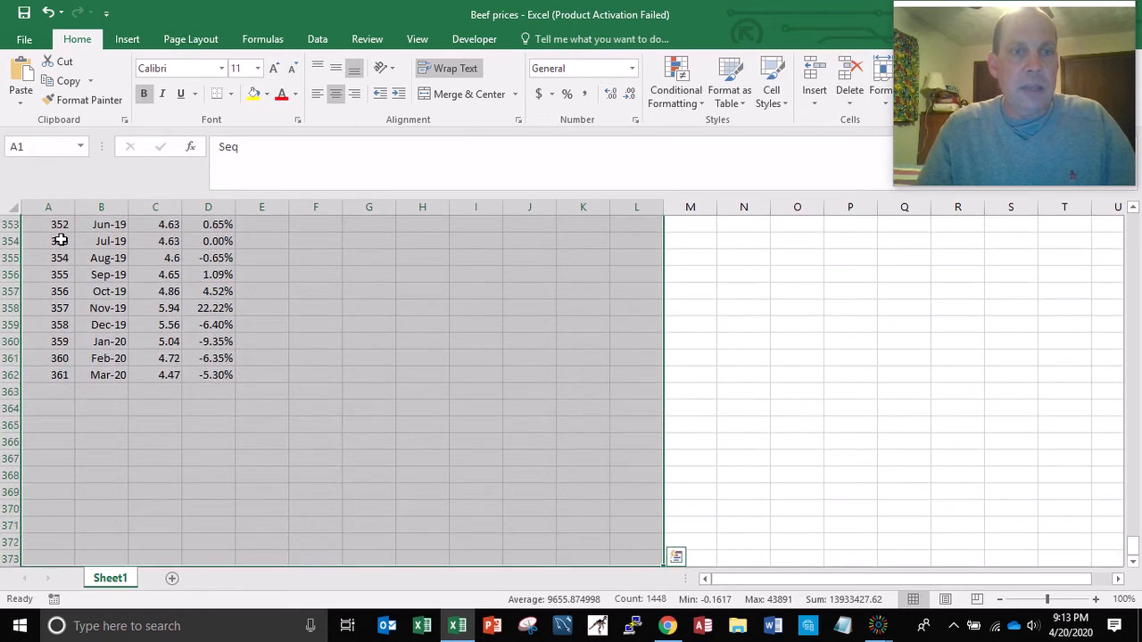
click(257, 68)
click(241, 90)
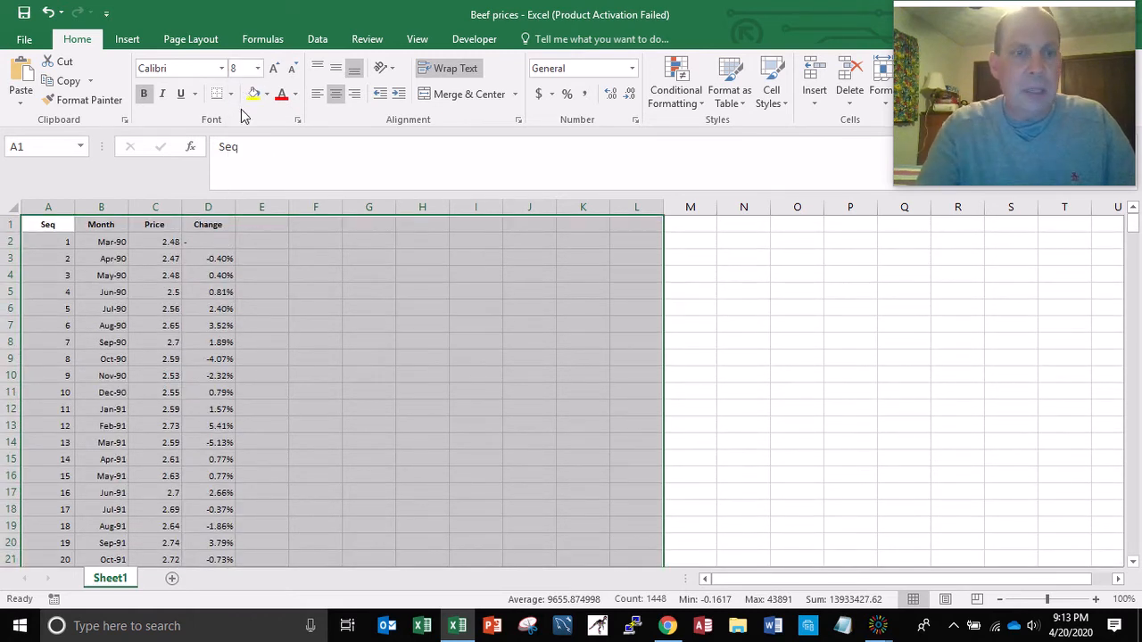
Enlarge the worksheet display to 150% and return to cell A1.
click(1095, 599)
click(1095, 600)
click(1096, 600)
click(1095, 600)
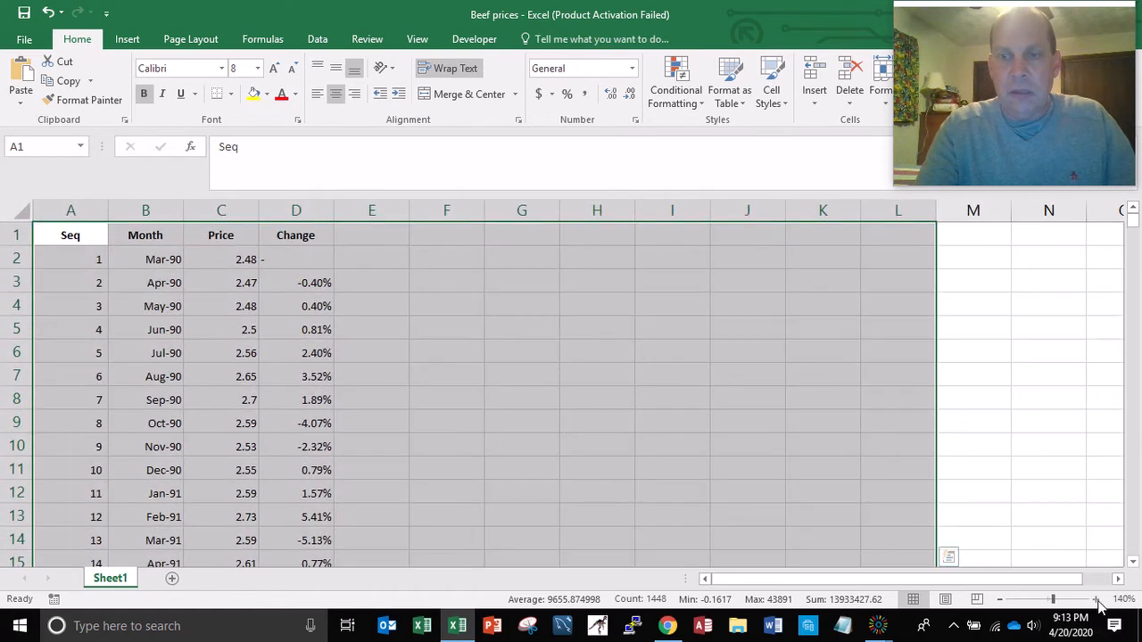
click(1095, 599)
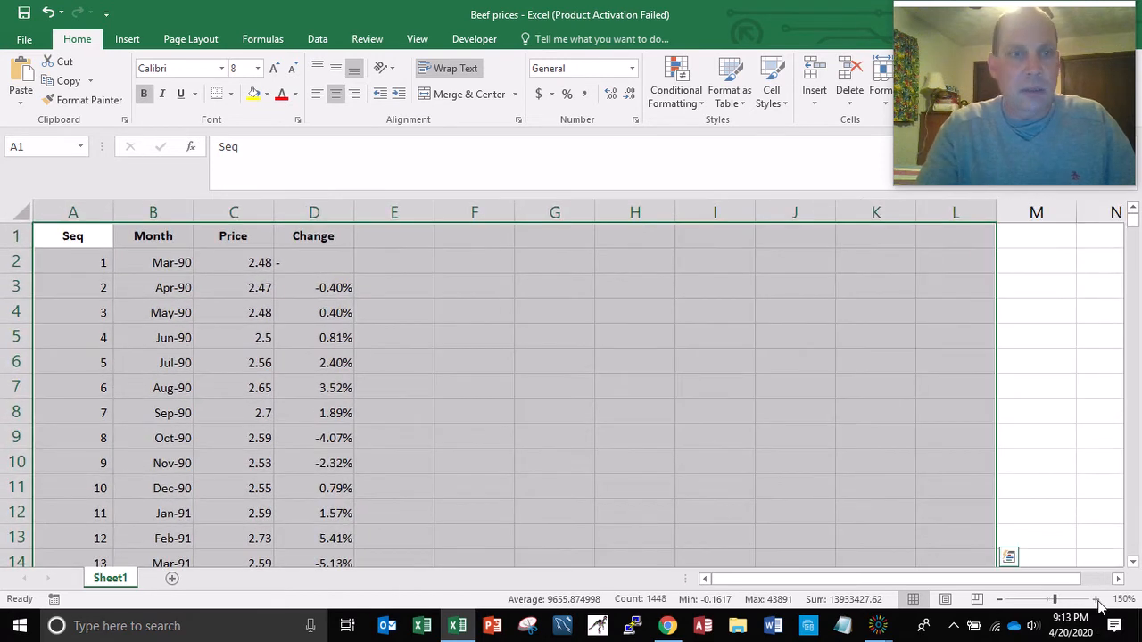
key(ctrl+Home)
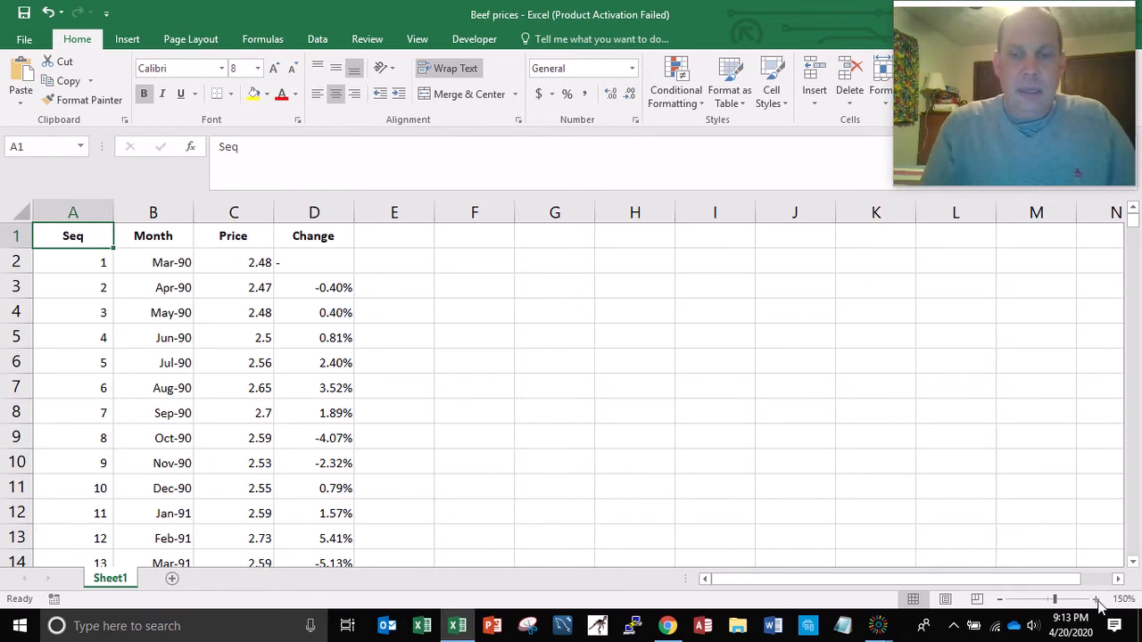
Examine the underlying date values of the first entries in the Month column.
key(Down)
key(Right)
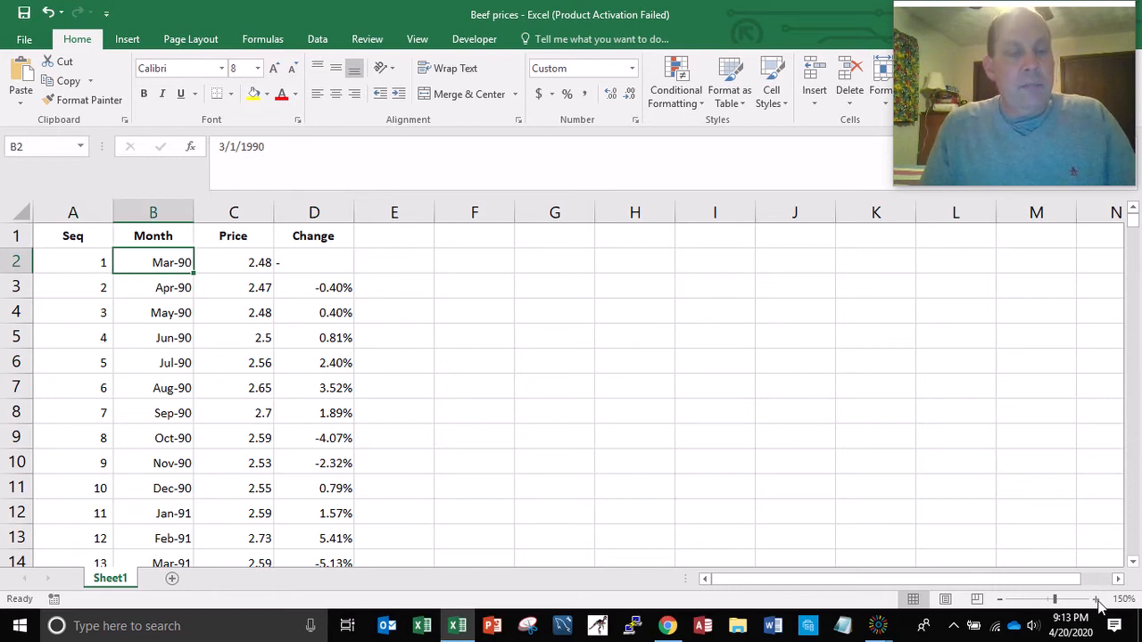
key(Down)
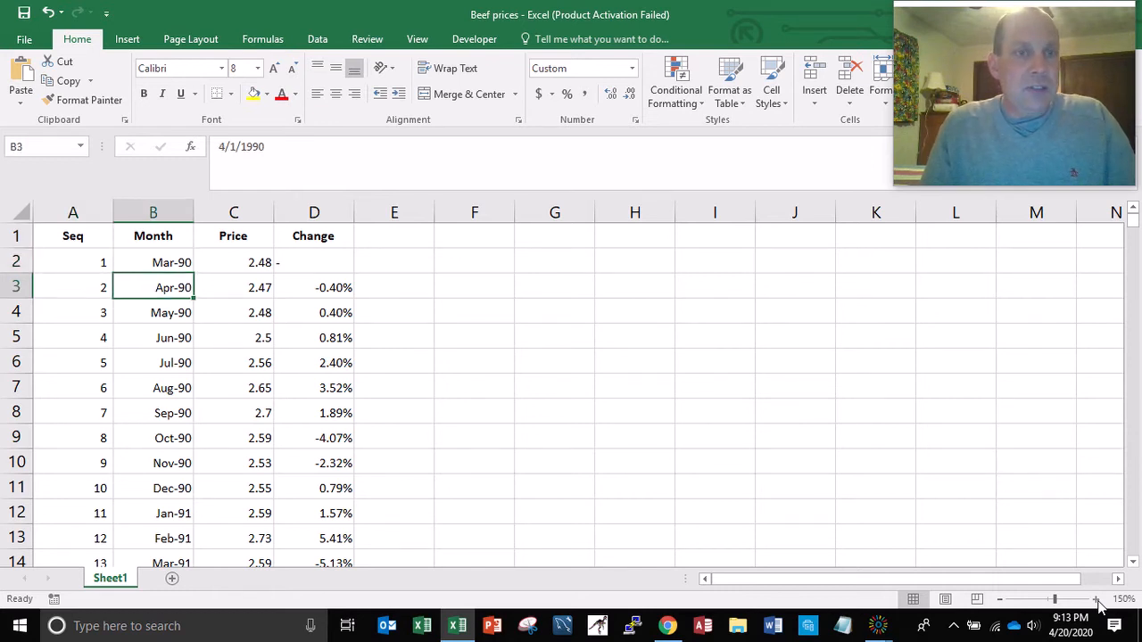
key(Up)
key(Up)
key(Down)
key(Down)
key(Down)
key(Down)
key(Down)
key(Down)
key(Down)
key(Down)
key(Down)
key(Down)
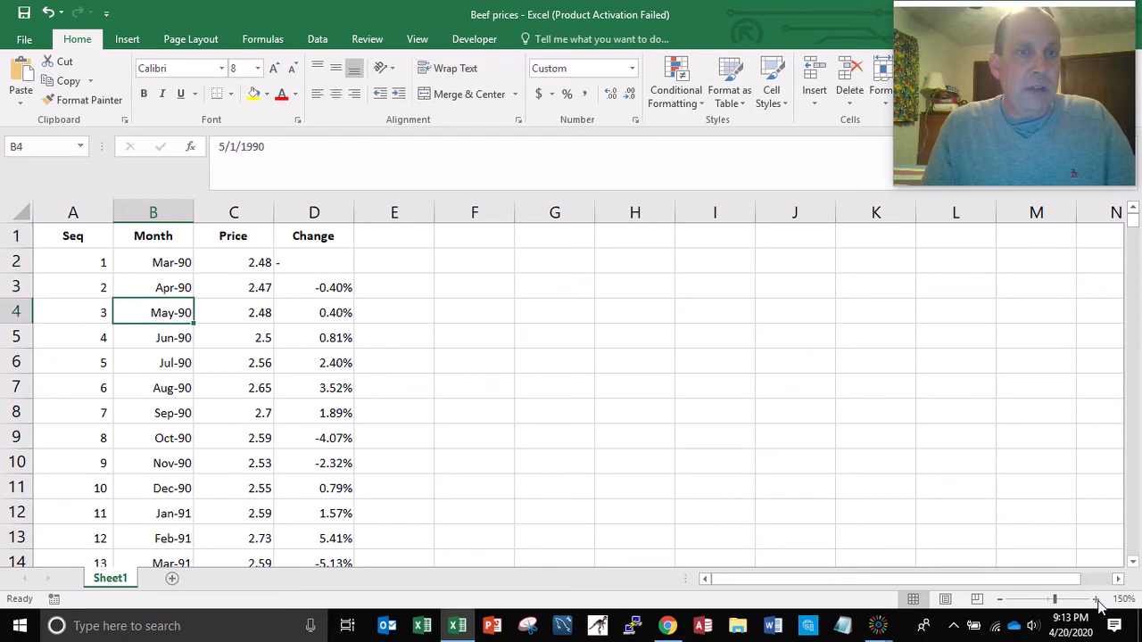
Change the Month header in B1 to "Date".
key(Up)
key(Up)
key(Up)
key(Up)
key(Up)
key(Up)
key(Up)
key(Up)
key(Up)
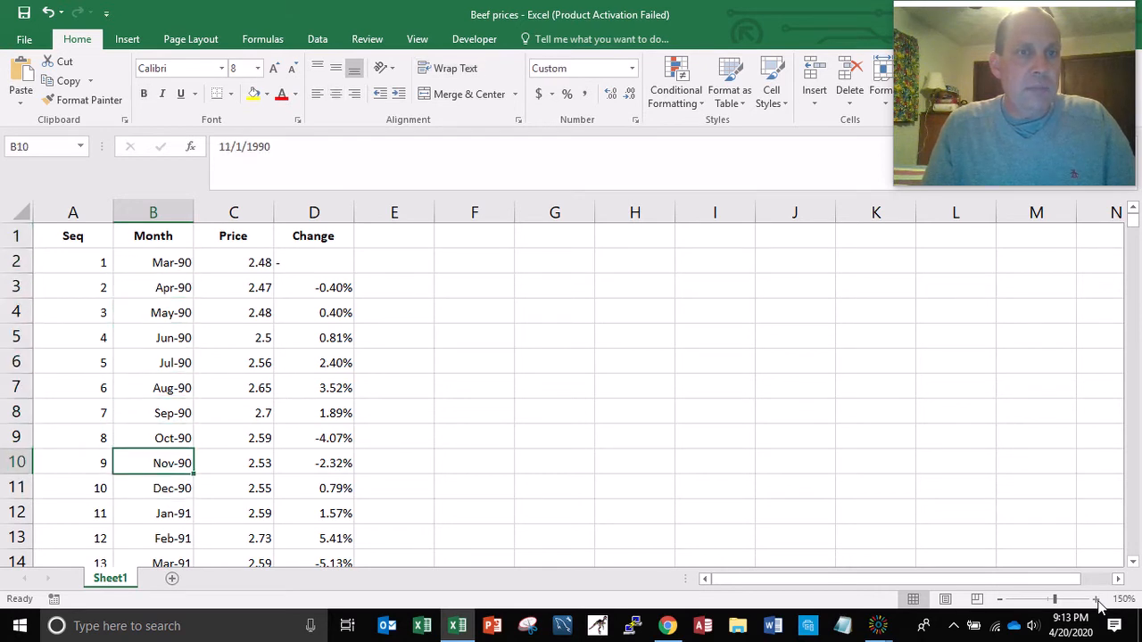
key(Up)
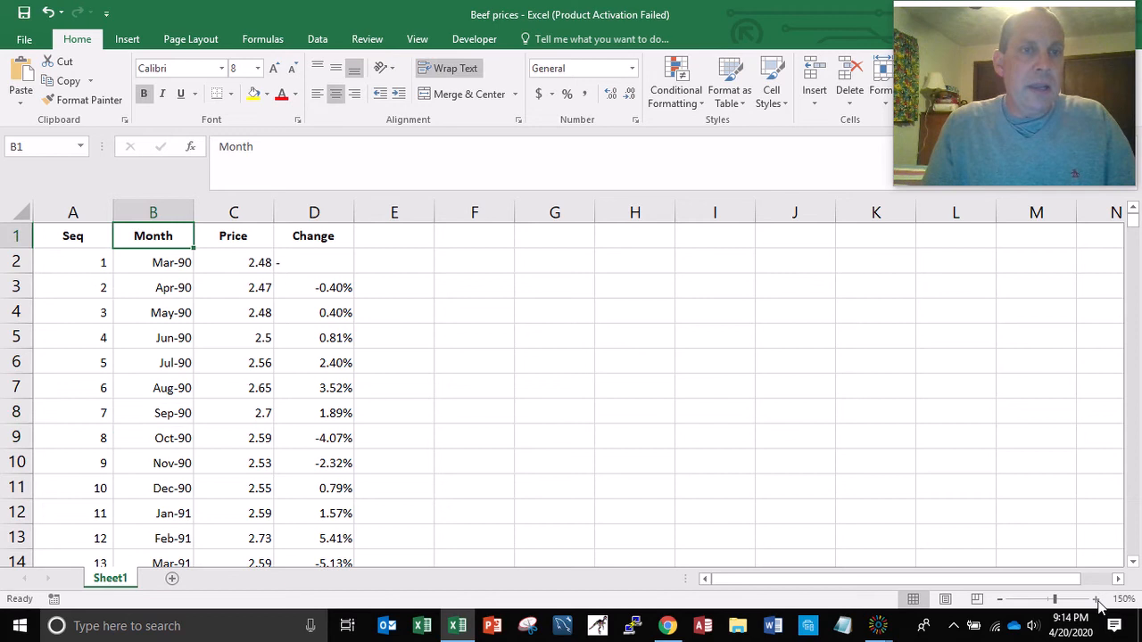
scroll(1099, 607, down, 1)
scroll(1100, 607, up, 1)
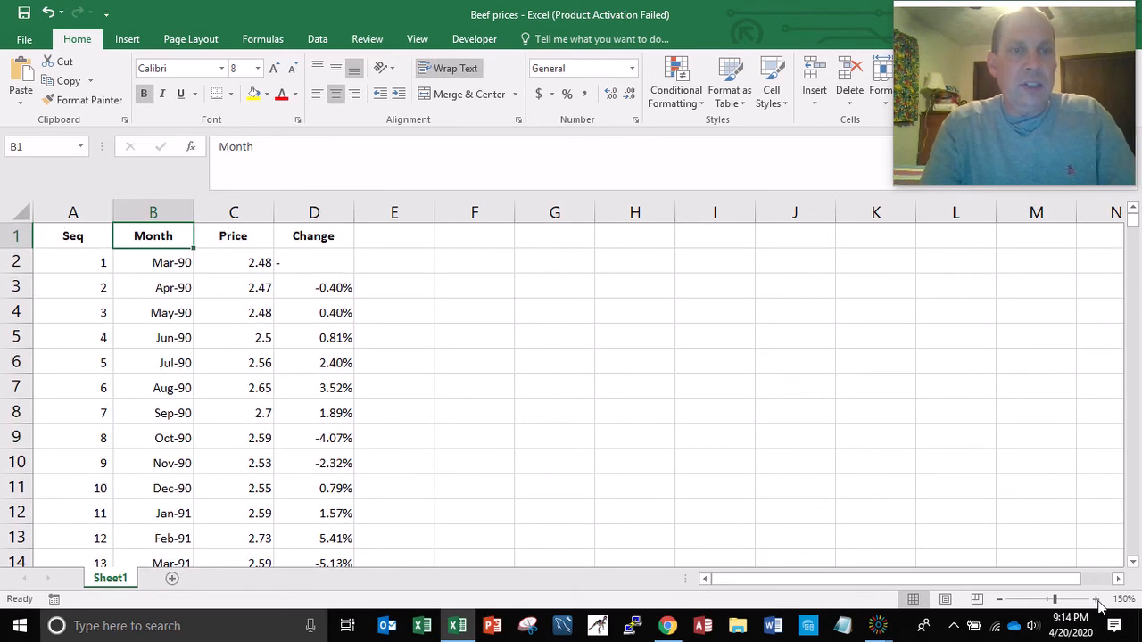
text(Date)
key(Return)
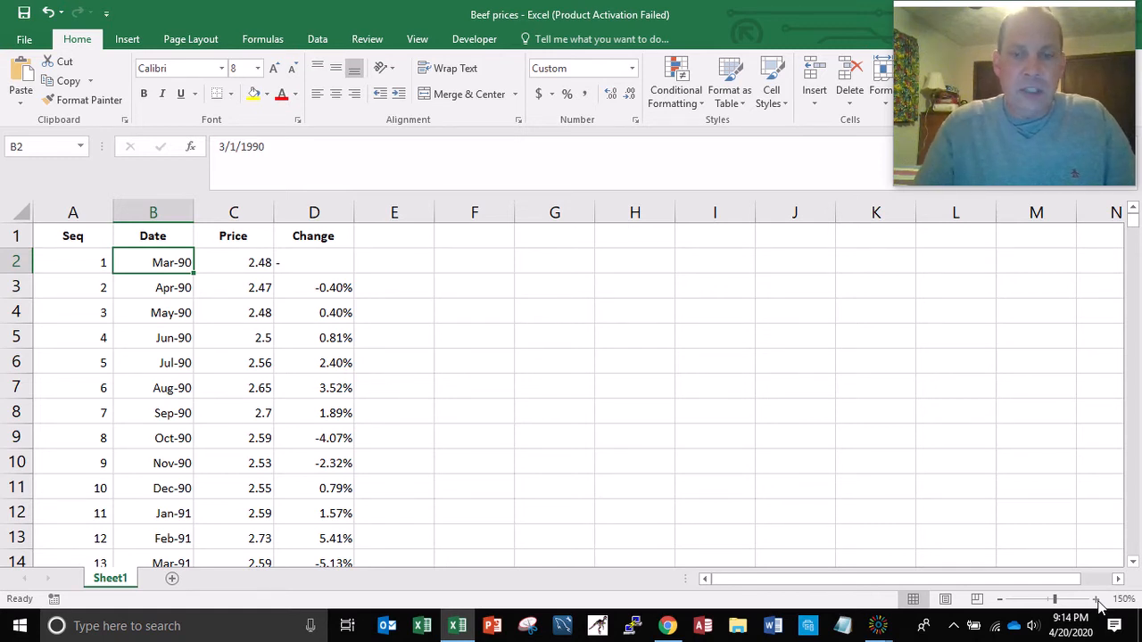
Format the dates in B2:B362 with the Short Date number format.
key(End)
key(shift+Down)
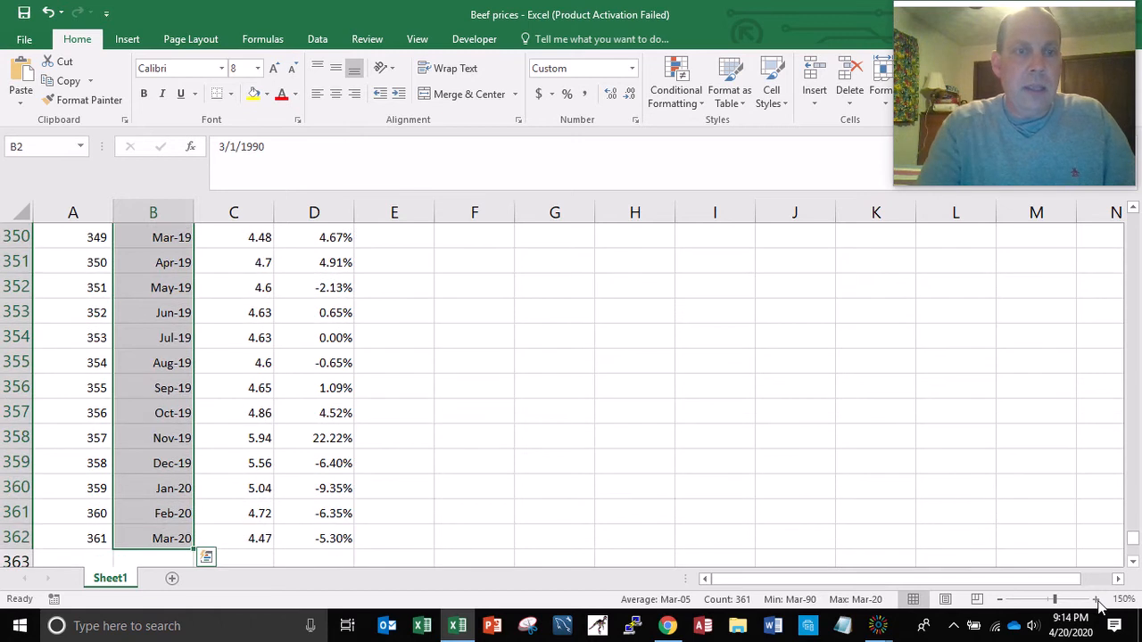
click(631, 69)
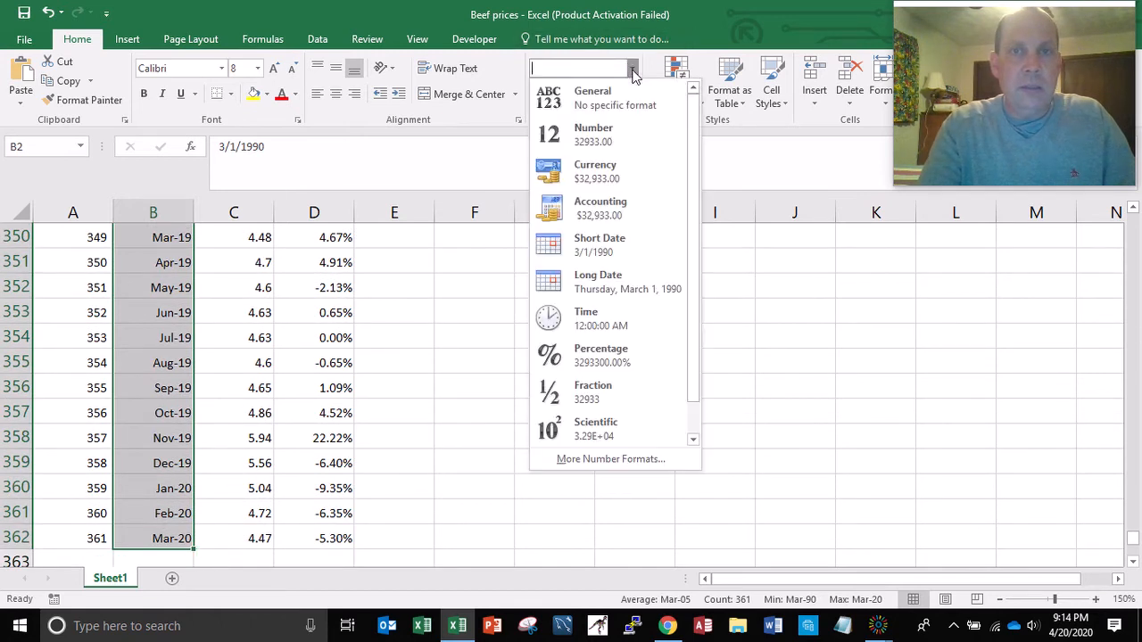
click(602, 245)
key(Up)
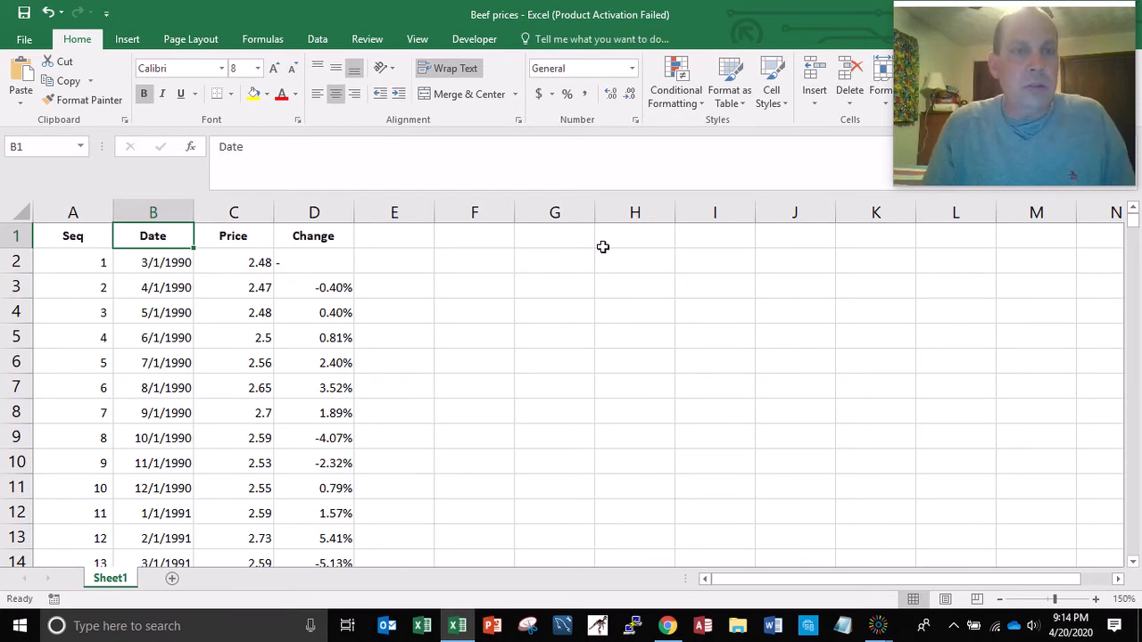
Apply the comma style to the prices in C2:C362 and check the last price.
key(Down)
key(Right)
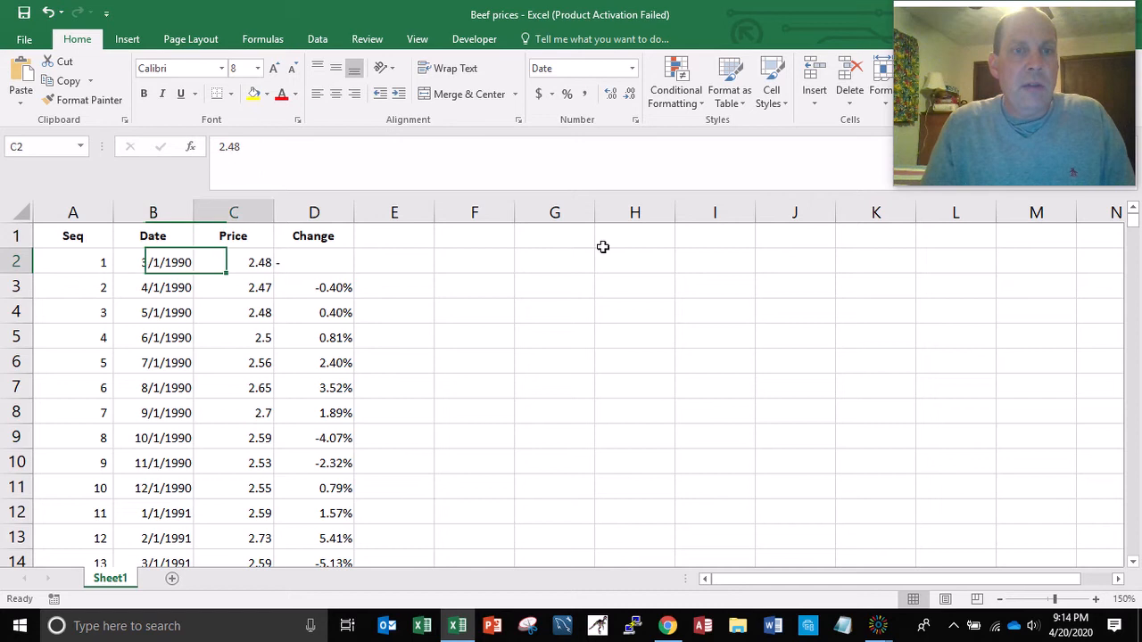
key(End)
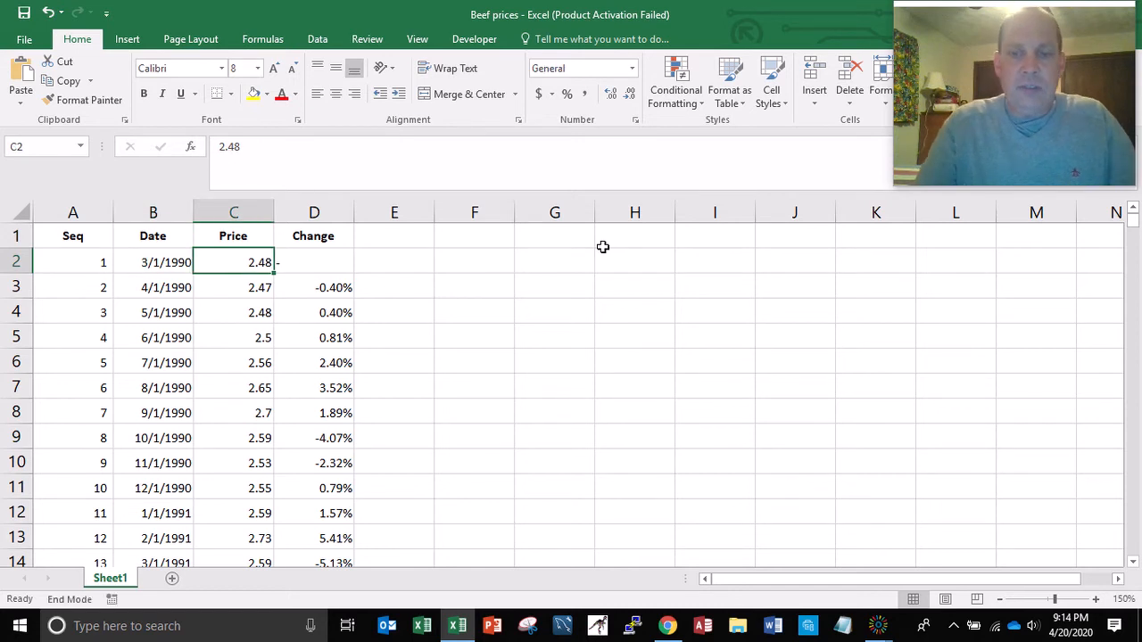
key(shift+Down)
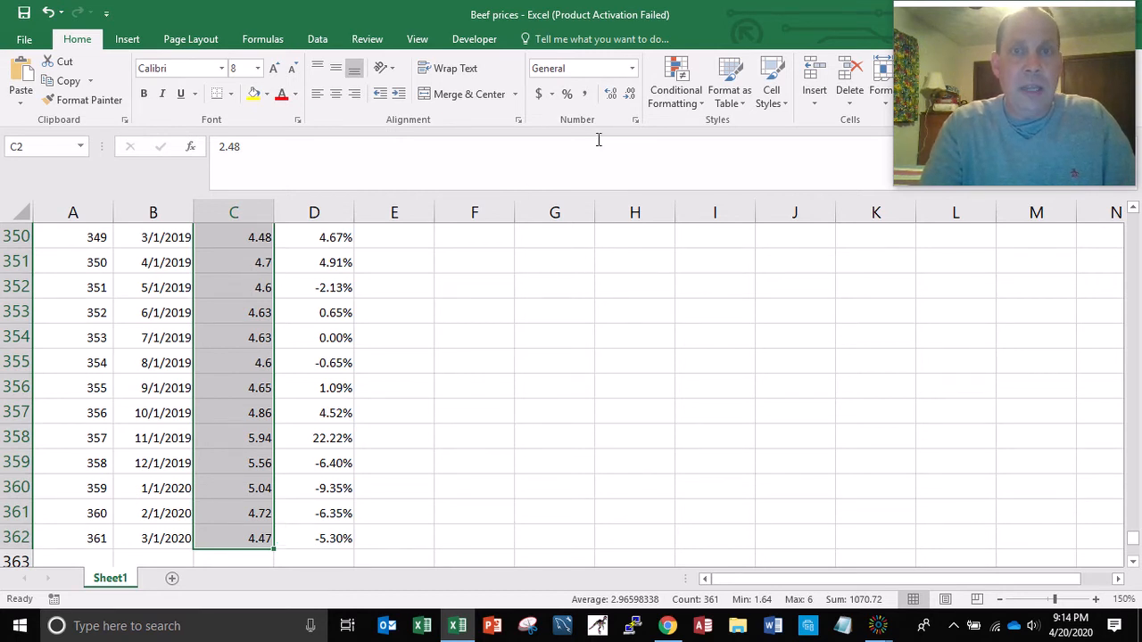
click(587, 100)
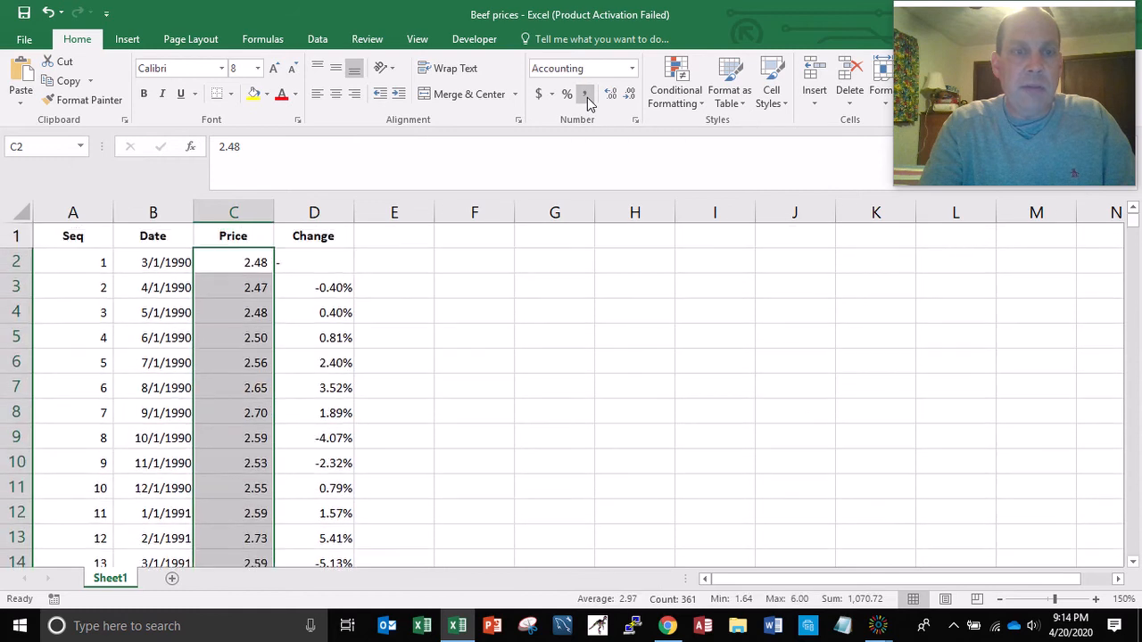
key(End)
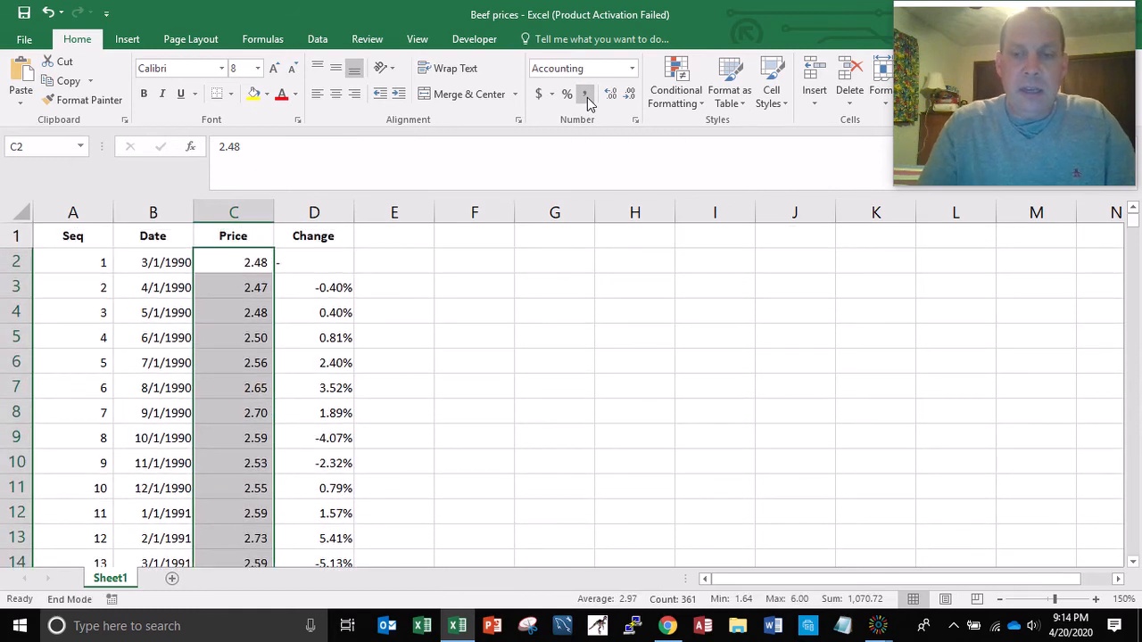
key(Down)
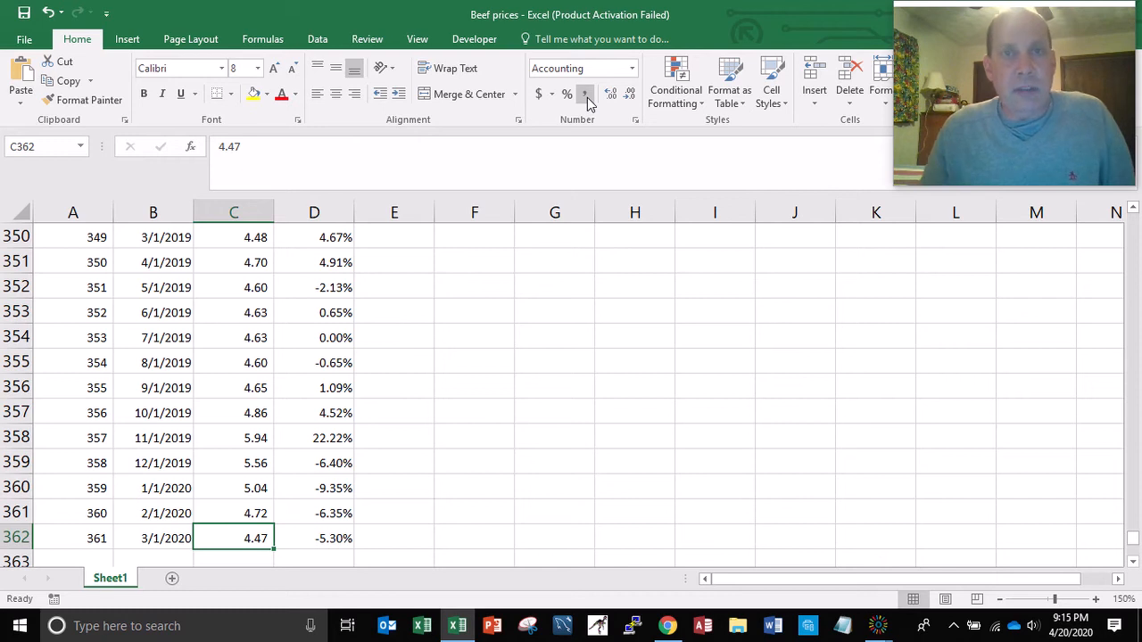
Auto-fit the Seq and Date columns to their contents and narrow the Price column.
key(ctrl+Home)
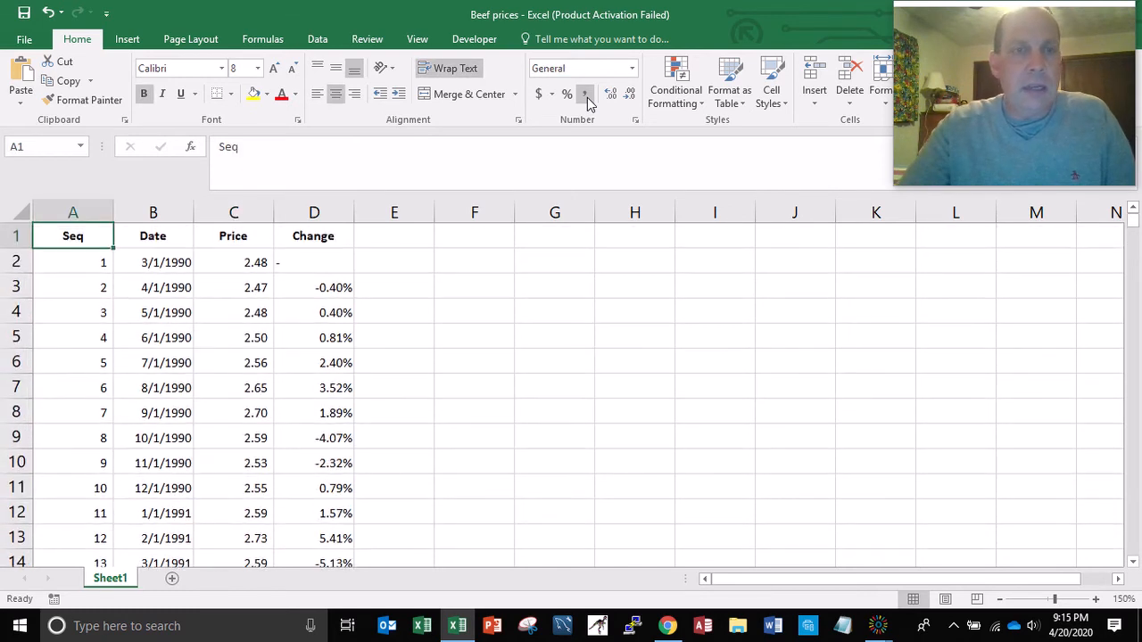
key(Right)
key(Right)
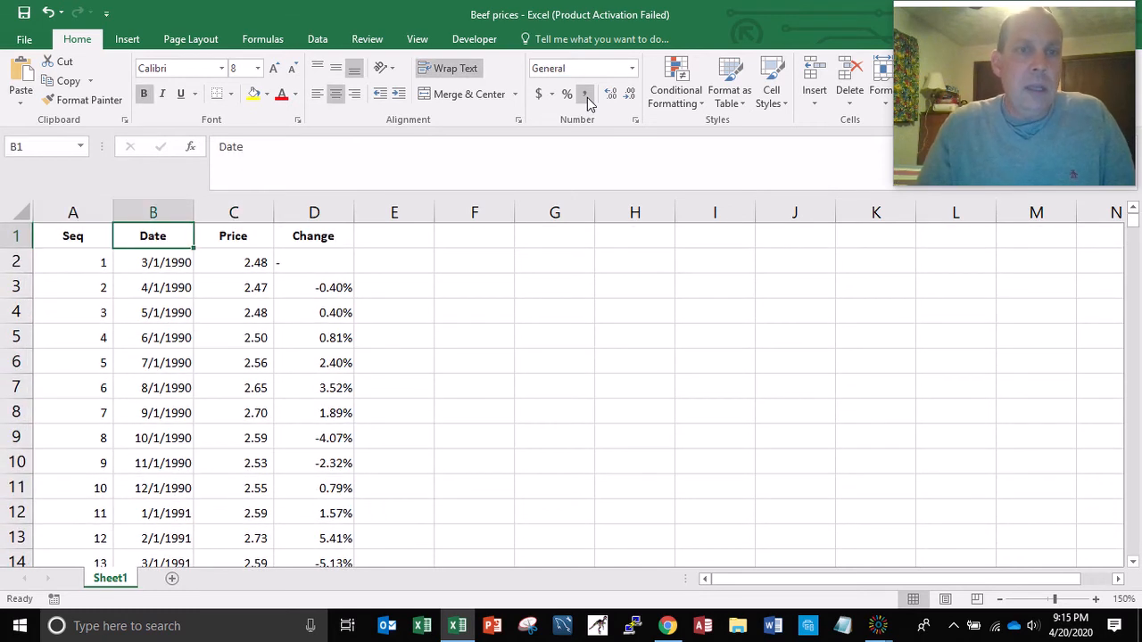
key(Down)
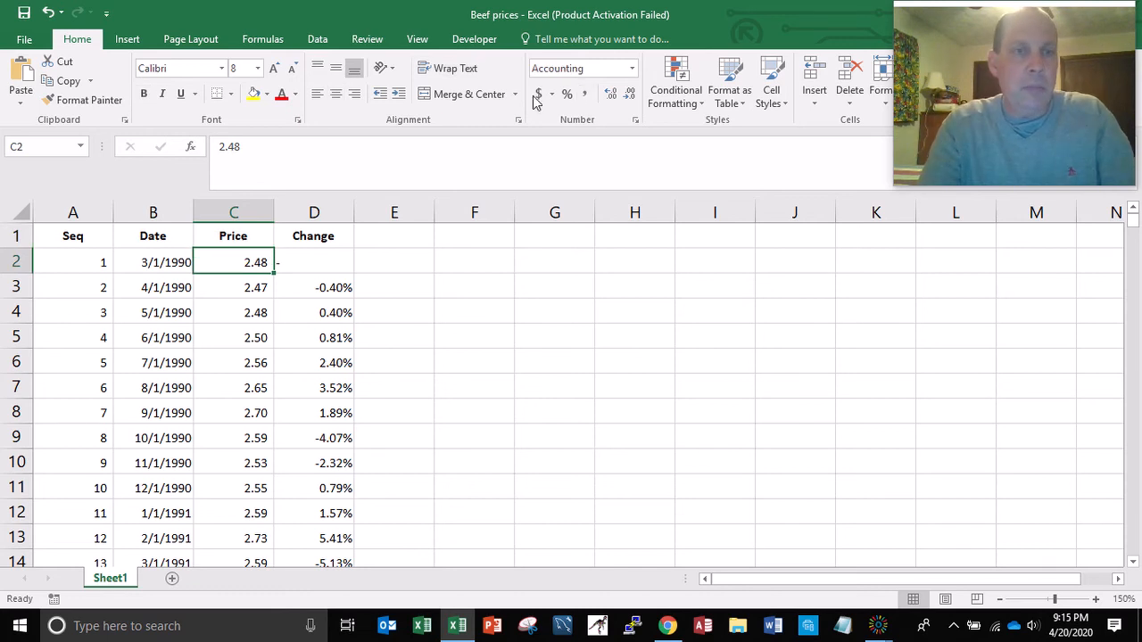
double_click(113, 212)
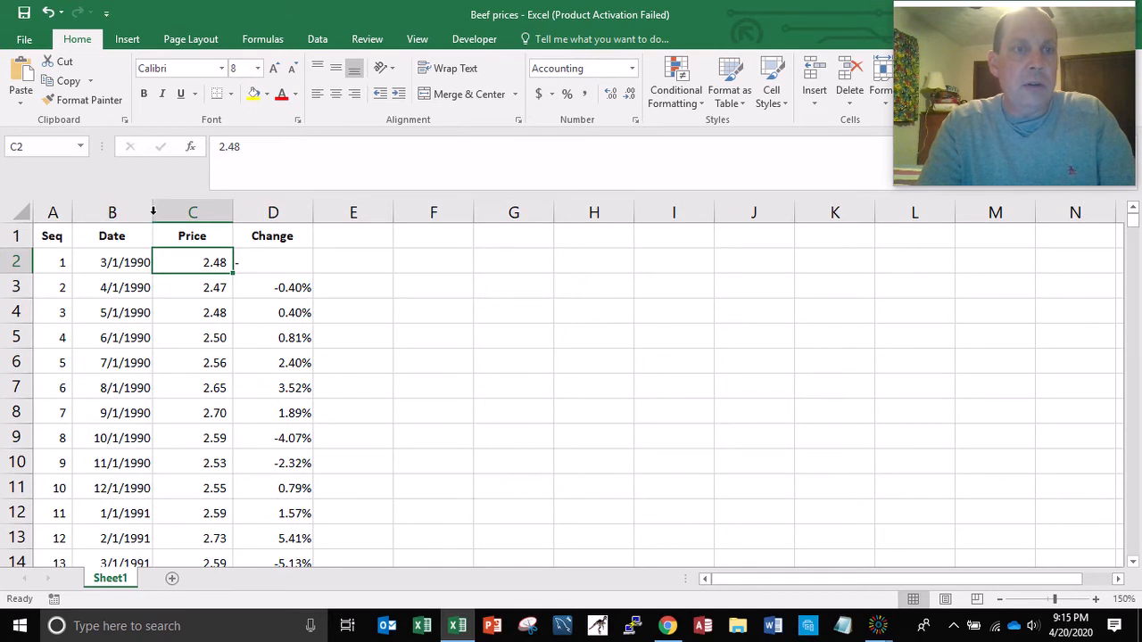
double_click(153, 212)
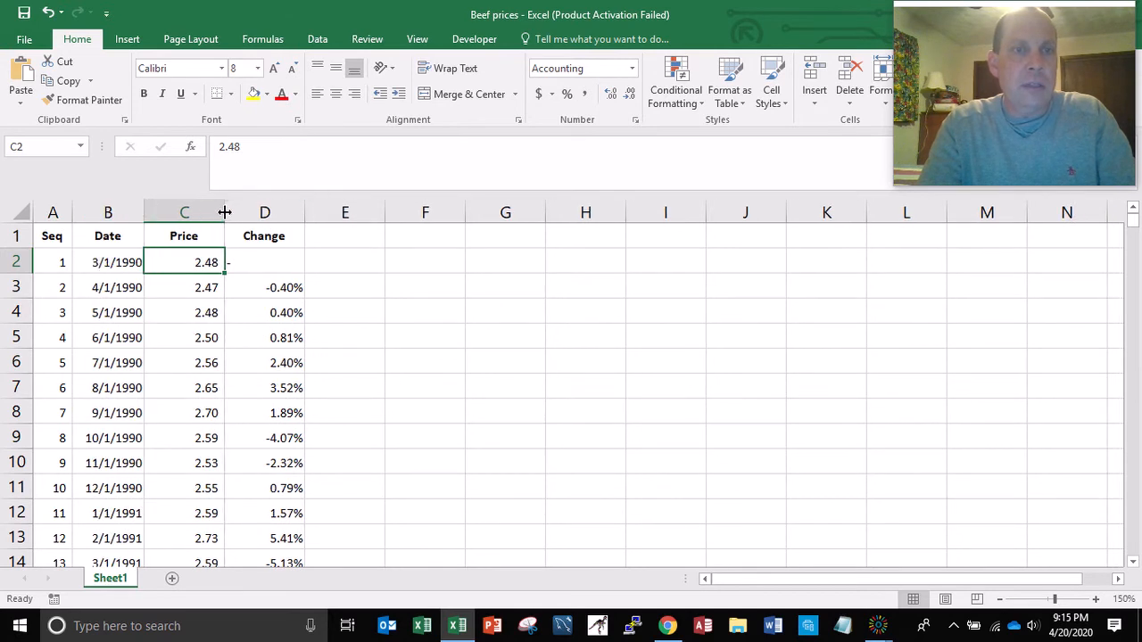
mouse_move(224, 213)
mouse_down()
mouse_move(185, 211)
mouse_move(227, 225)
mouse_move(203, 214)
mouse_up()
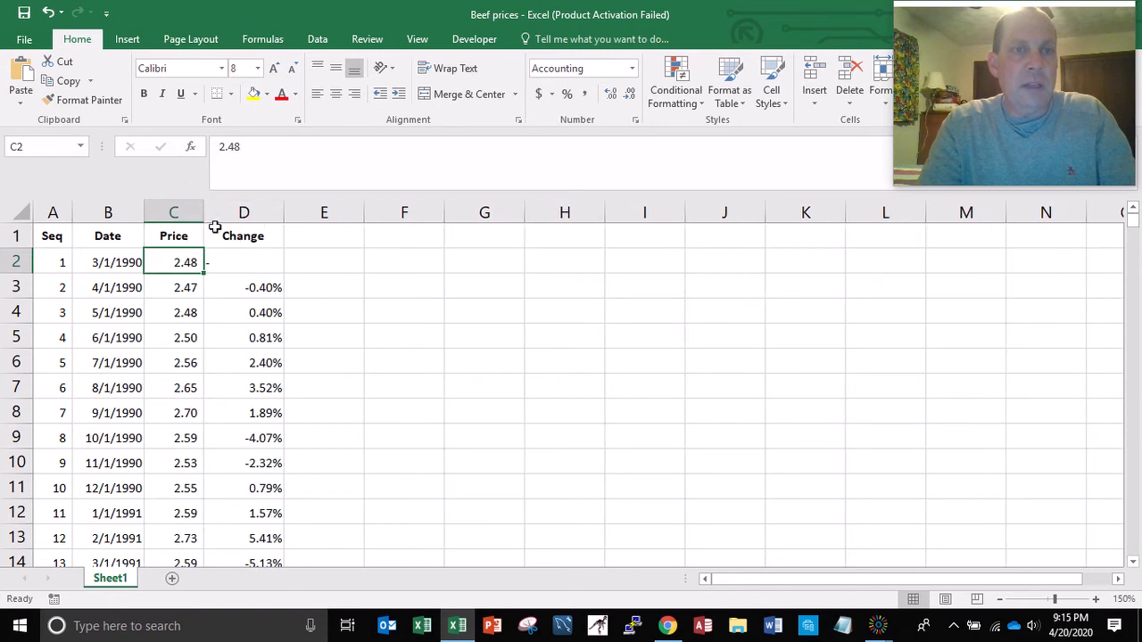
Clear the dash from D2 and auto-fit the Change column to its contents.
click(242, 263)
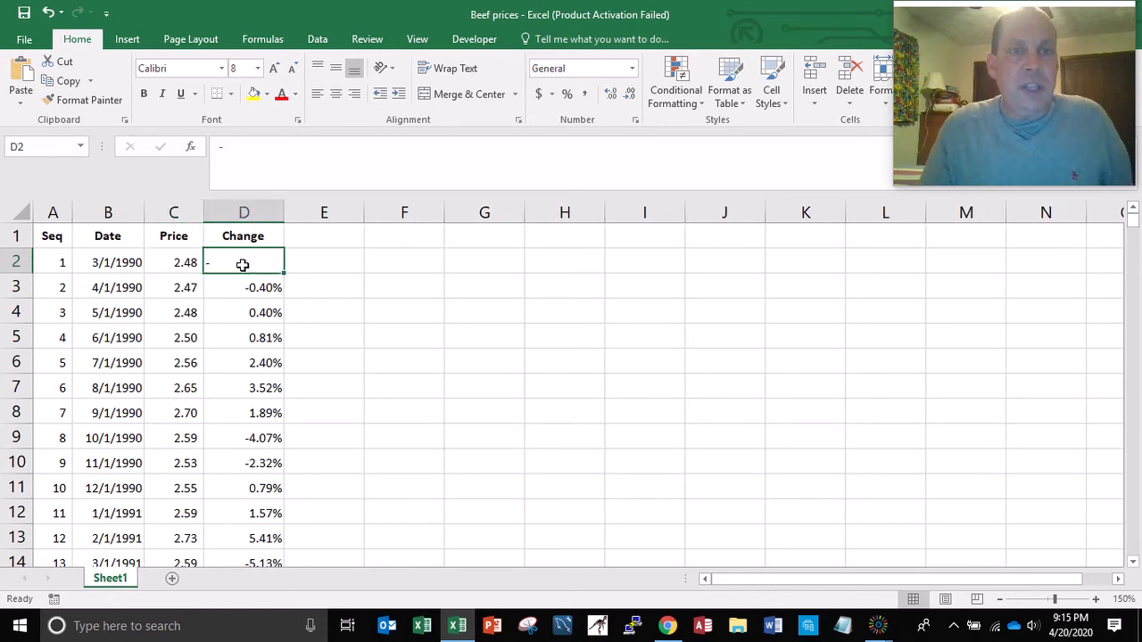
key(Delete)
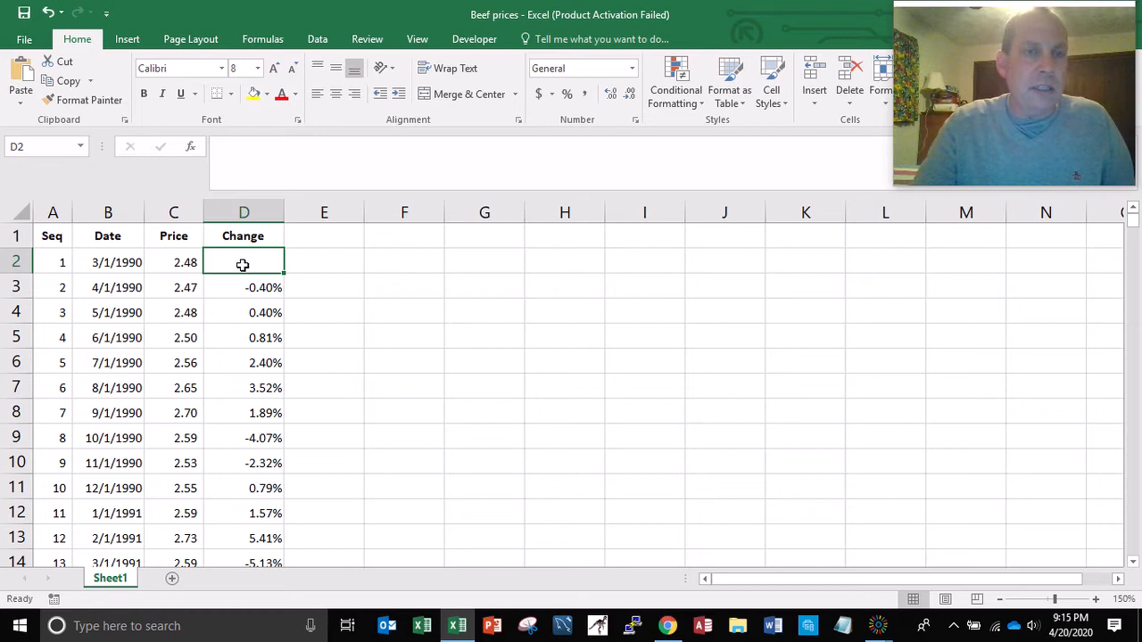
key(Down)
key(Down)
key(Down)
key(Down)
key(Down)
key(Down)
key(Down)
key(Down)
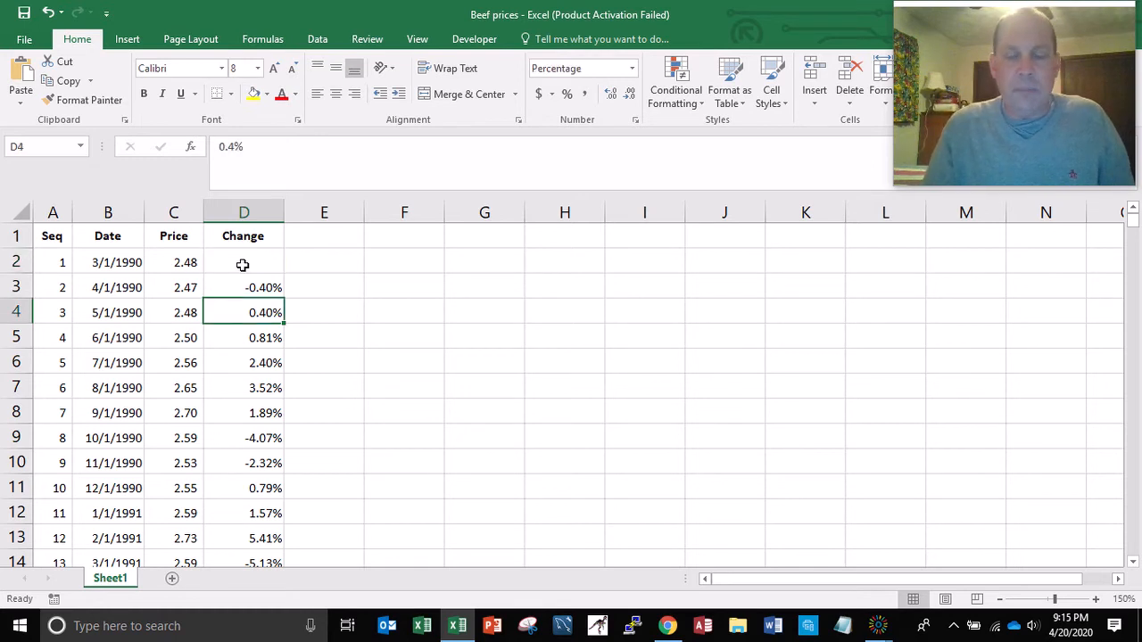
key(Down)
key(Down)
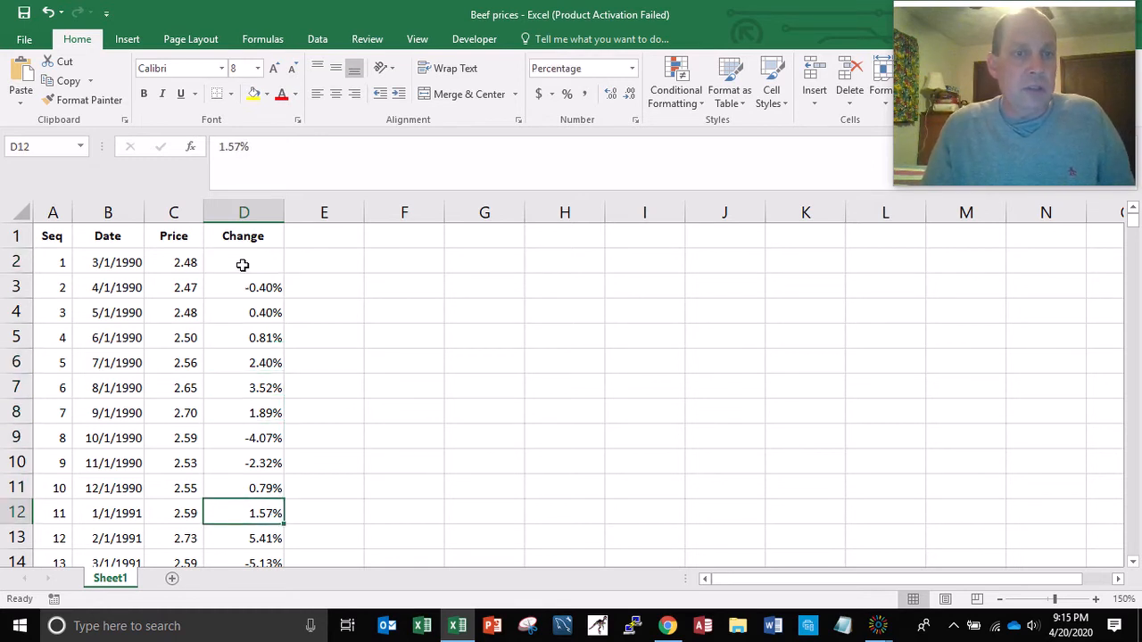
double_click(283, 205)
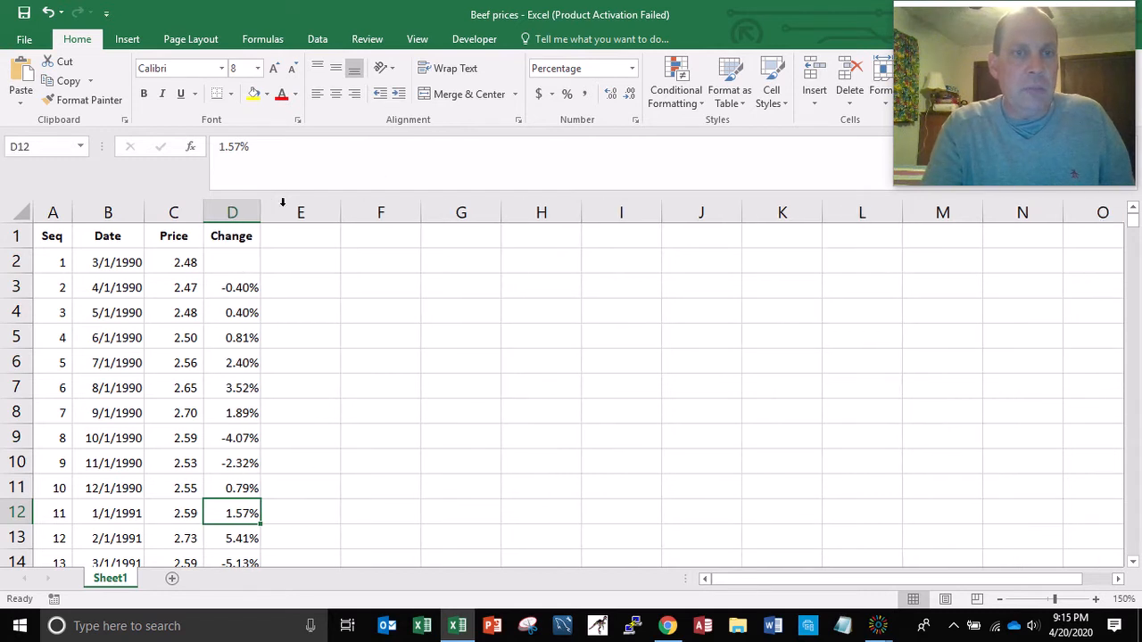
Add the header "$ chg" in E1.
key(Up)
key(Up)
key(Up)
key(Up)
key(Up)
key(Up)
key(Up)
key(Up)
key(Up)
key(Up)
key(Up)
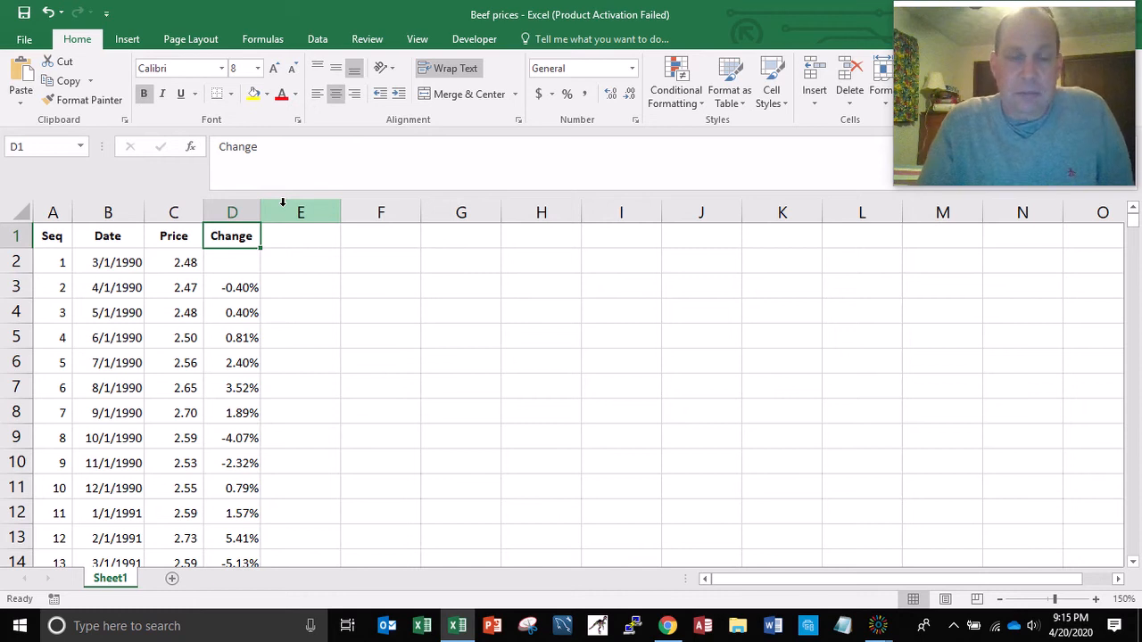
key(Right)
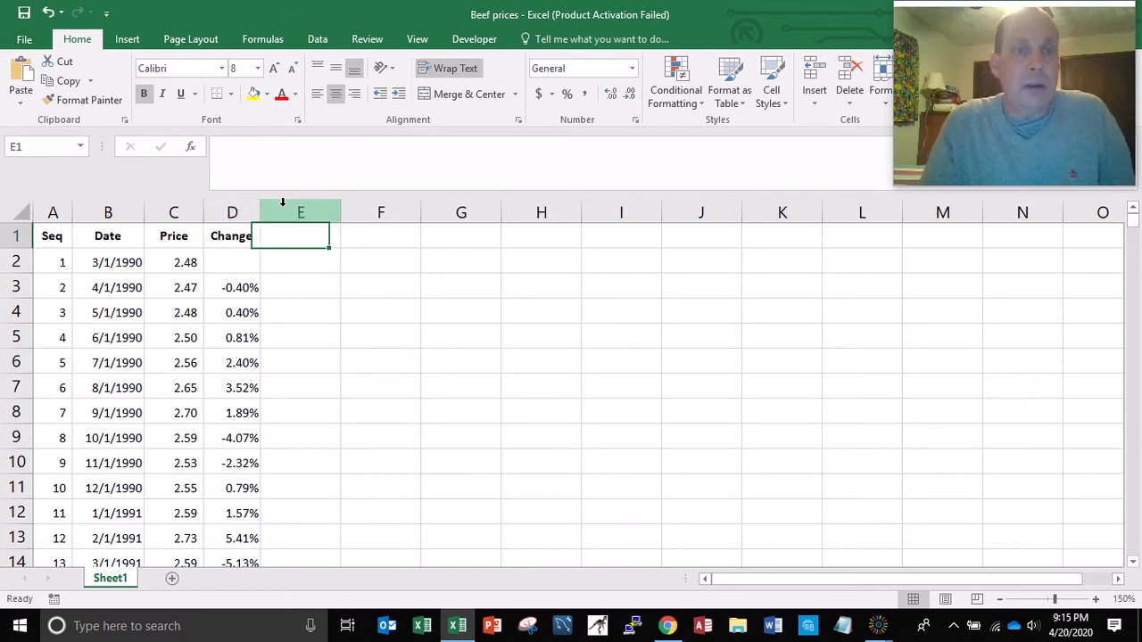
text($ chg)
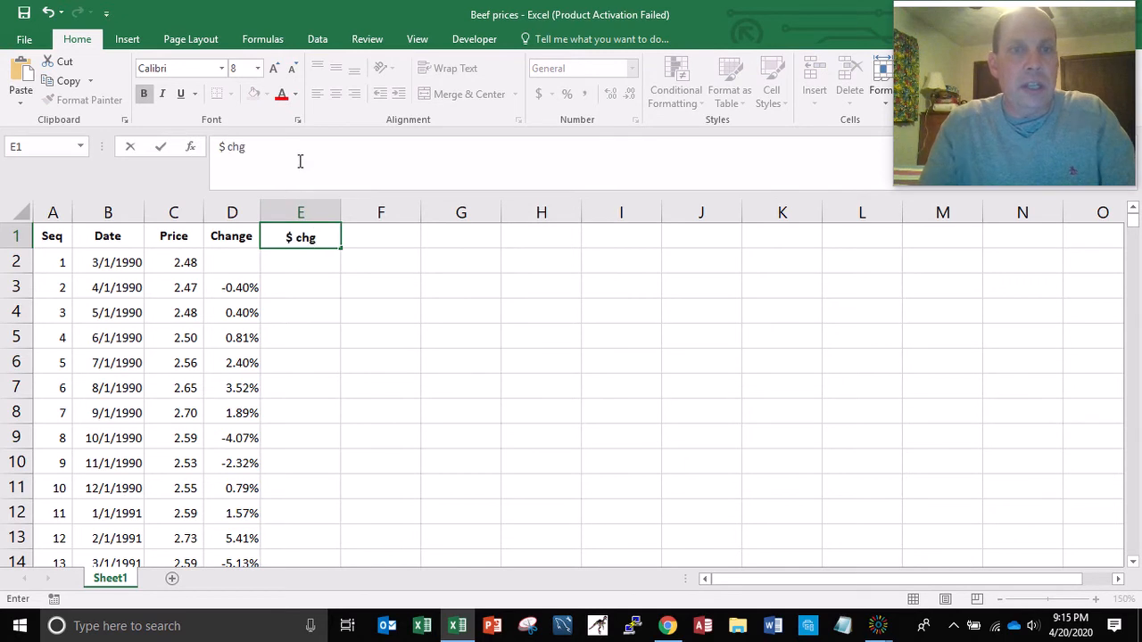
key(Return)
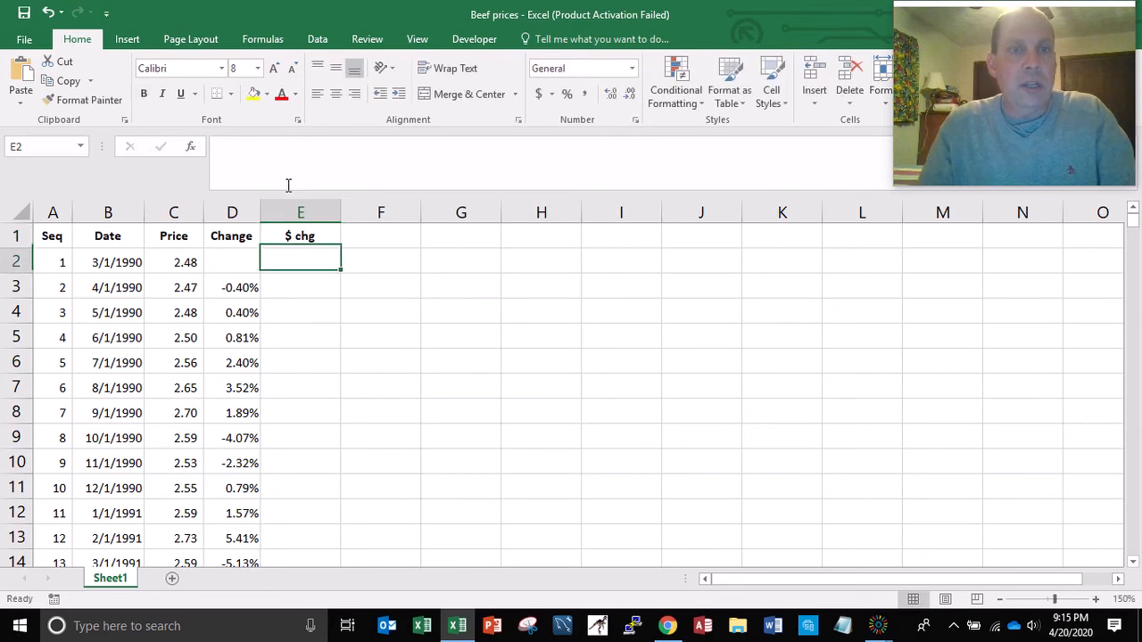
Enter the formula =C3-C2 in E3 to calculate the month-to-month dollar change in price.
key(Down)
key(Left)
key(Left)
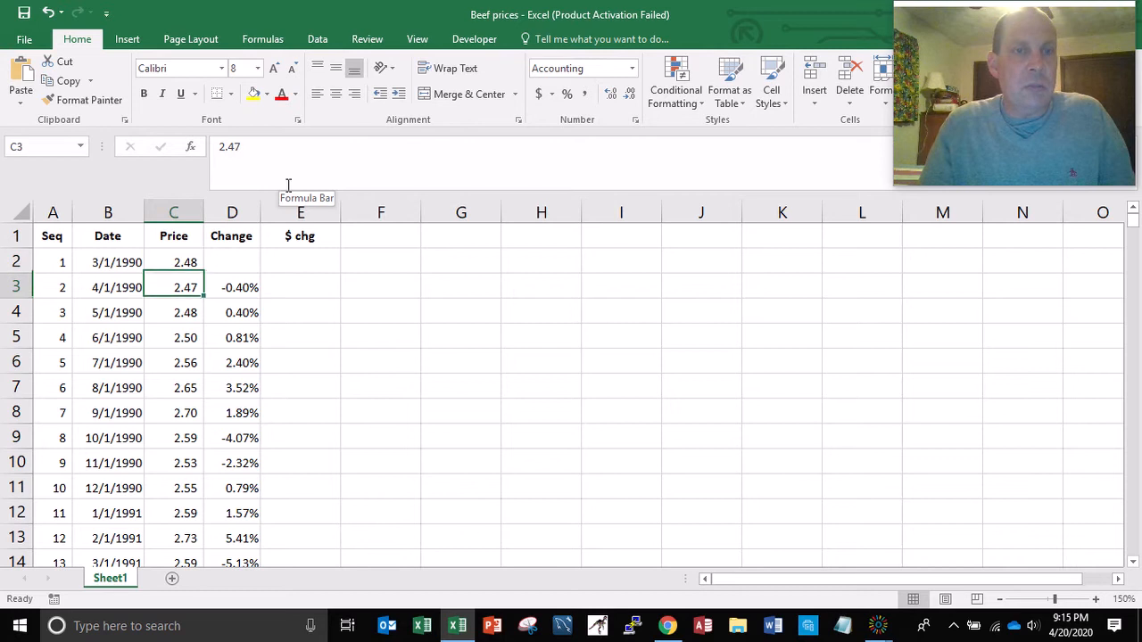
key(Right)
key(Right)
key(Up)
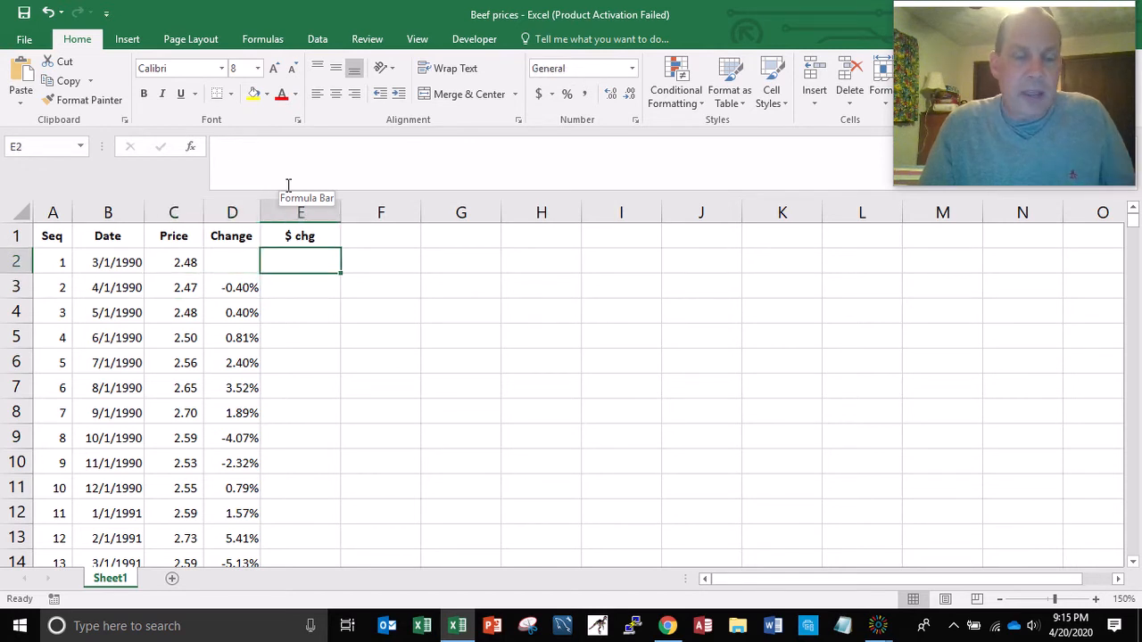
key(Down)
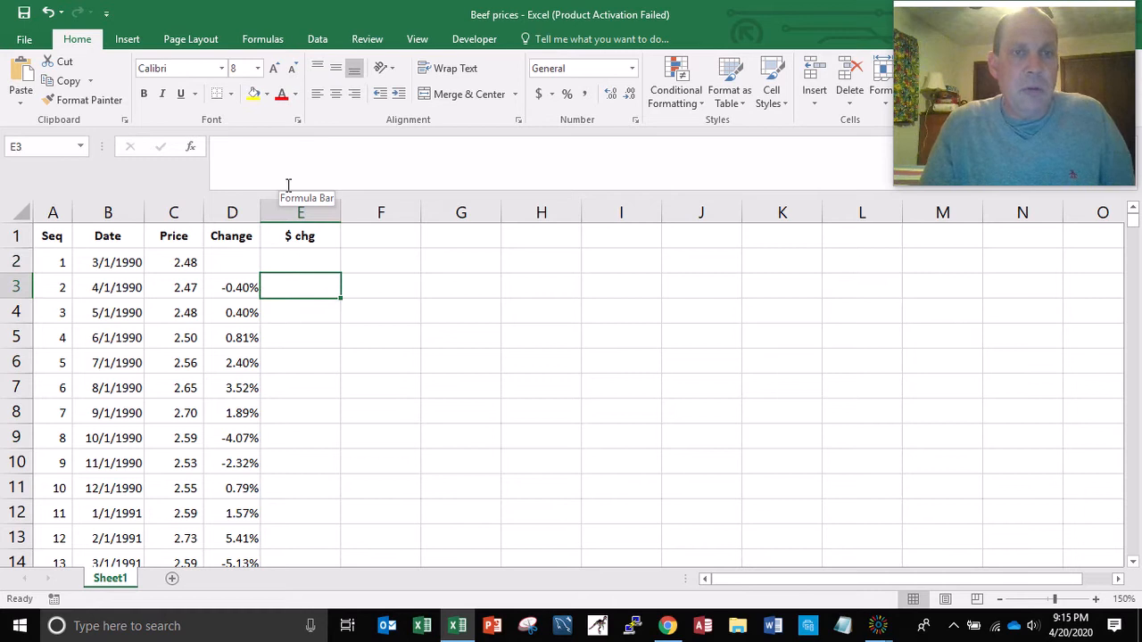
text(=)
key(Left)
key(Left)
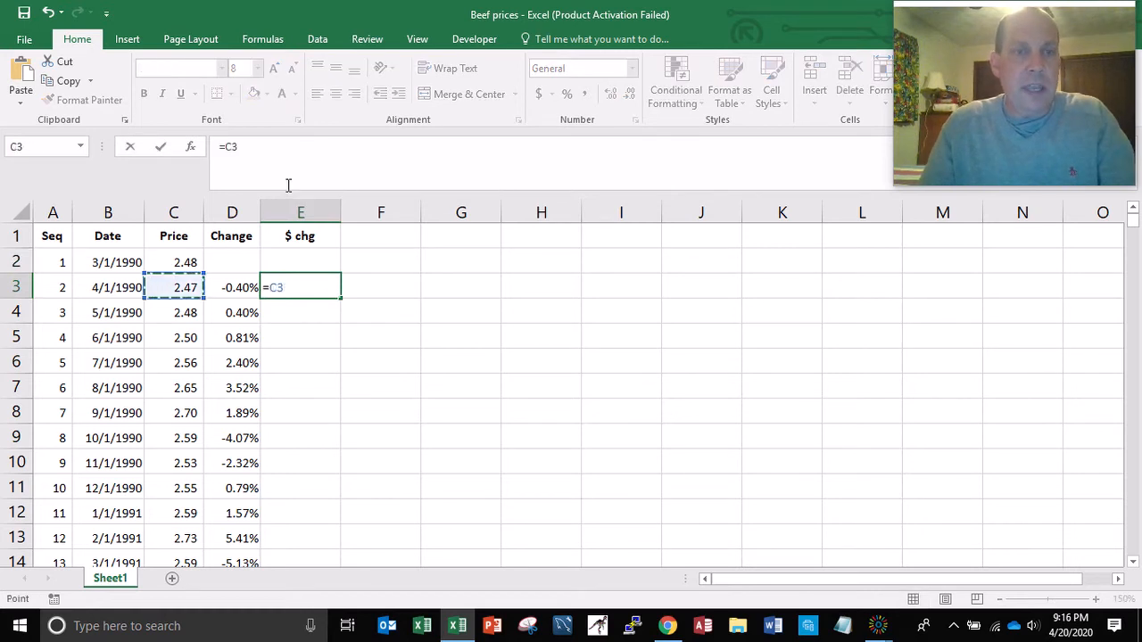
text(-)
key(Up)
key(Left)
key(Left)
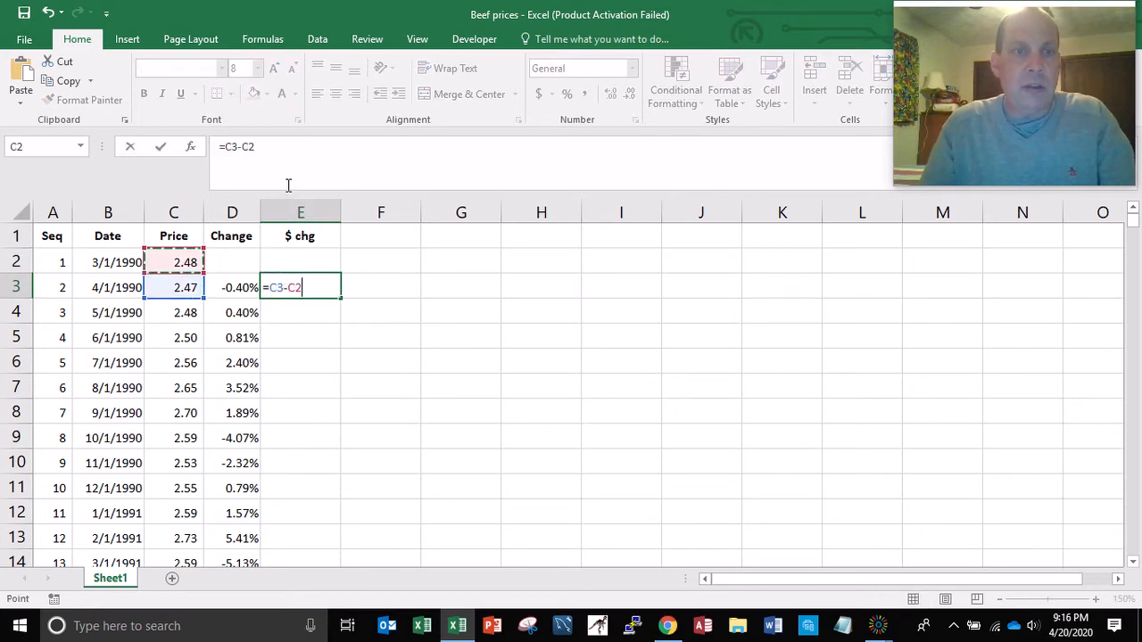
key(Return)
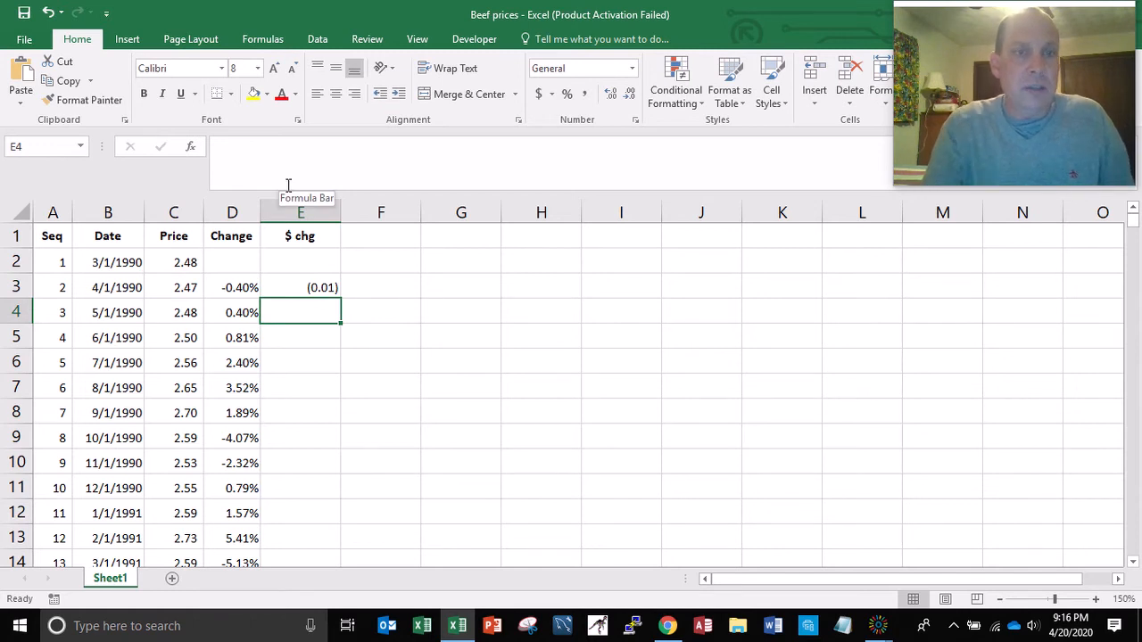
Fill the dollar change formula from E3 down to the last data row, E362.
click(315, 288)
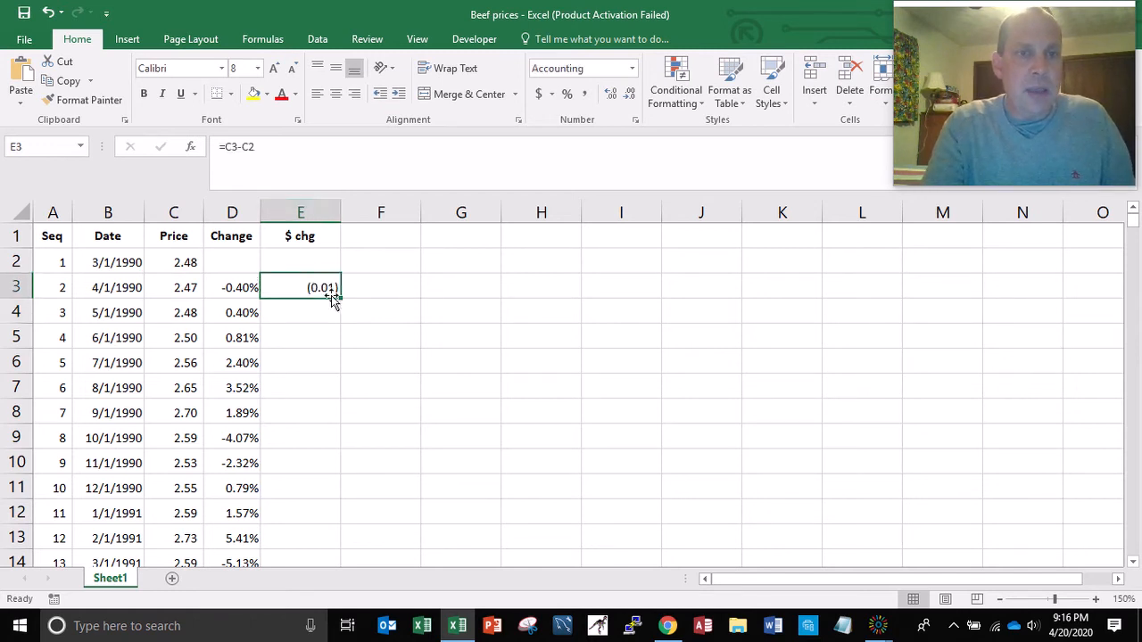
drag(341, 297, 347, 362)
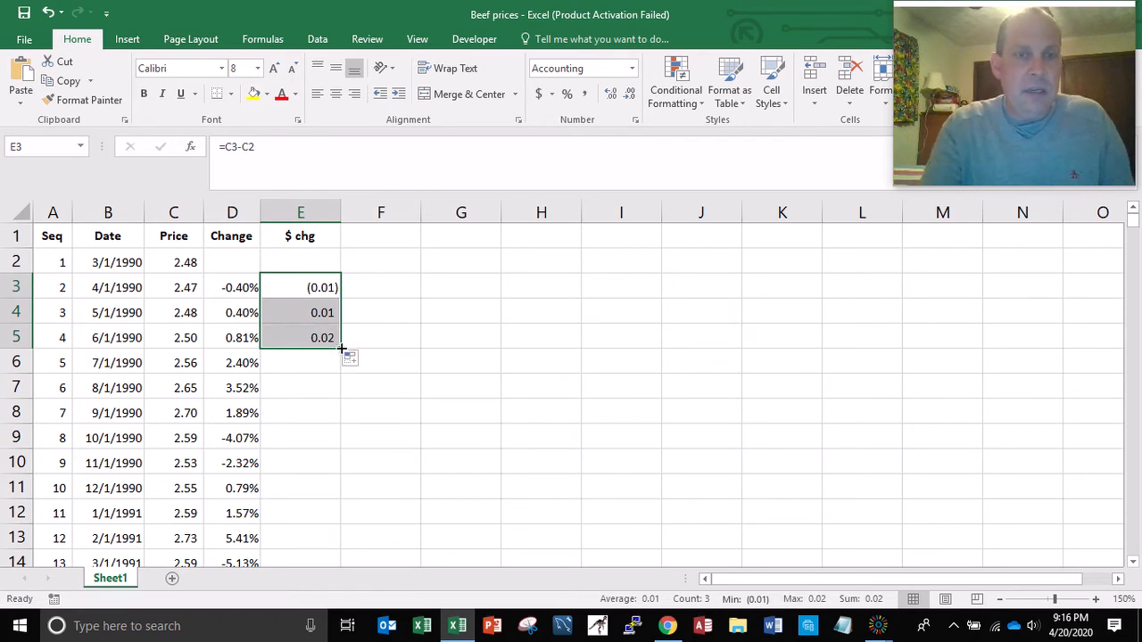
drag(341, 349, 341, 368)
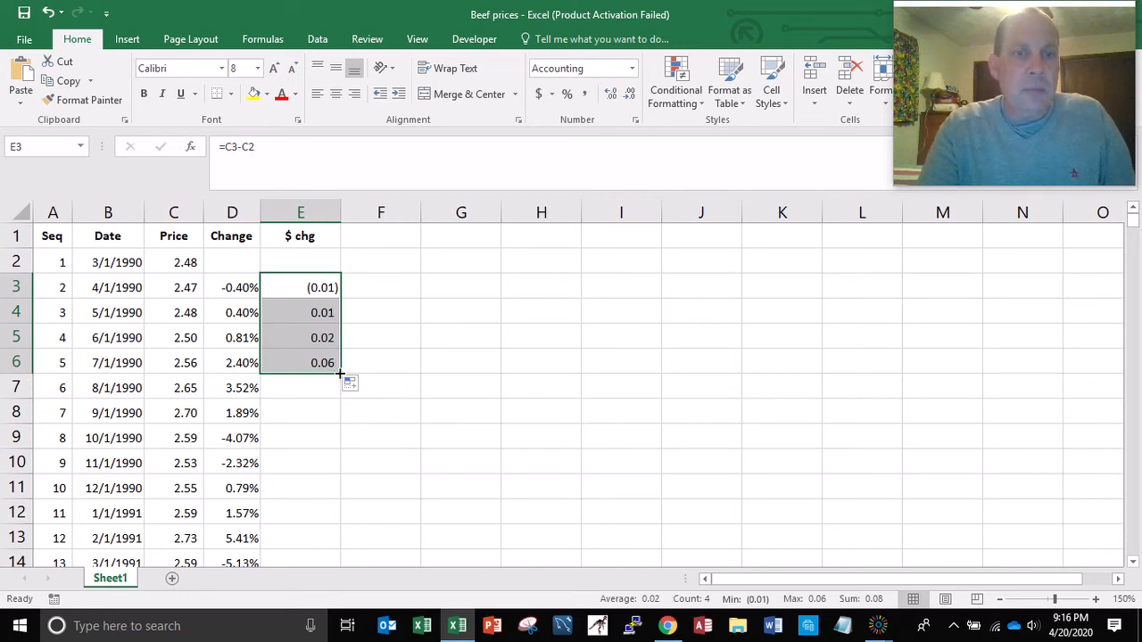
double_click(340, 373)
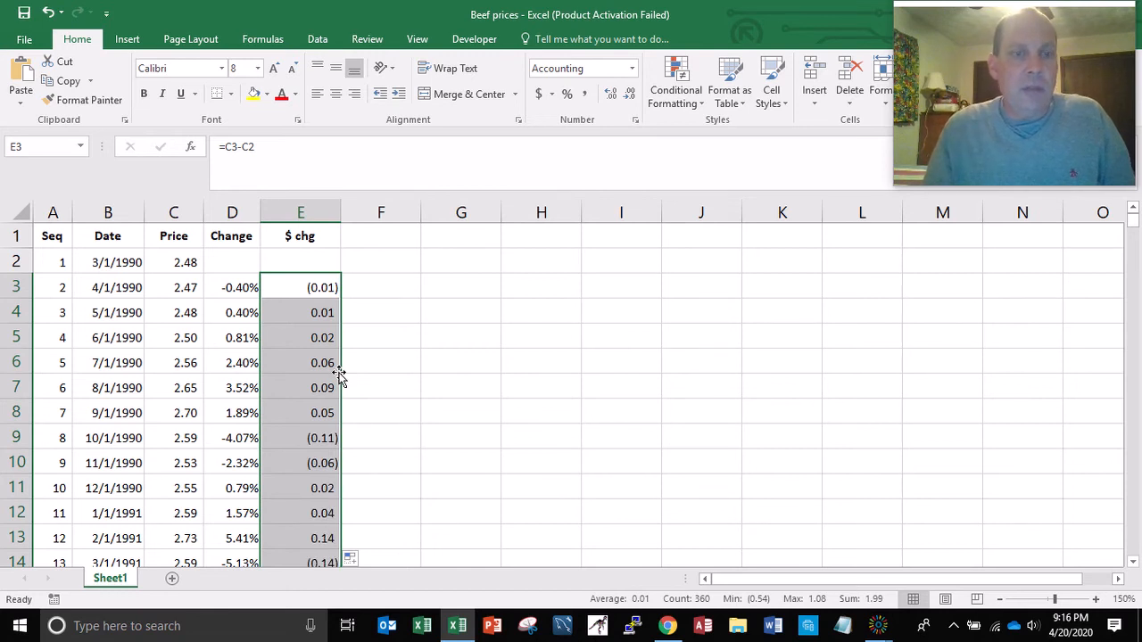
Add the header "% chg" in F1.
key(Up)
key(Up)
key(Right)
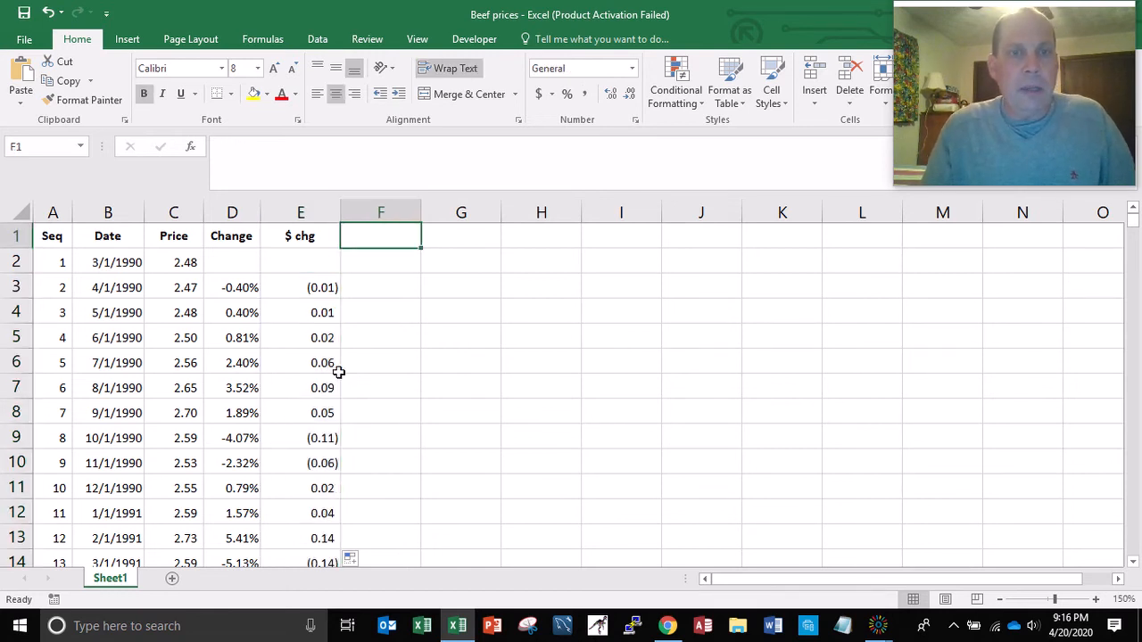
text(% chg)
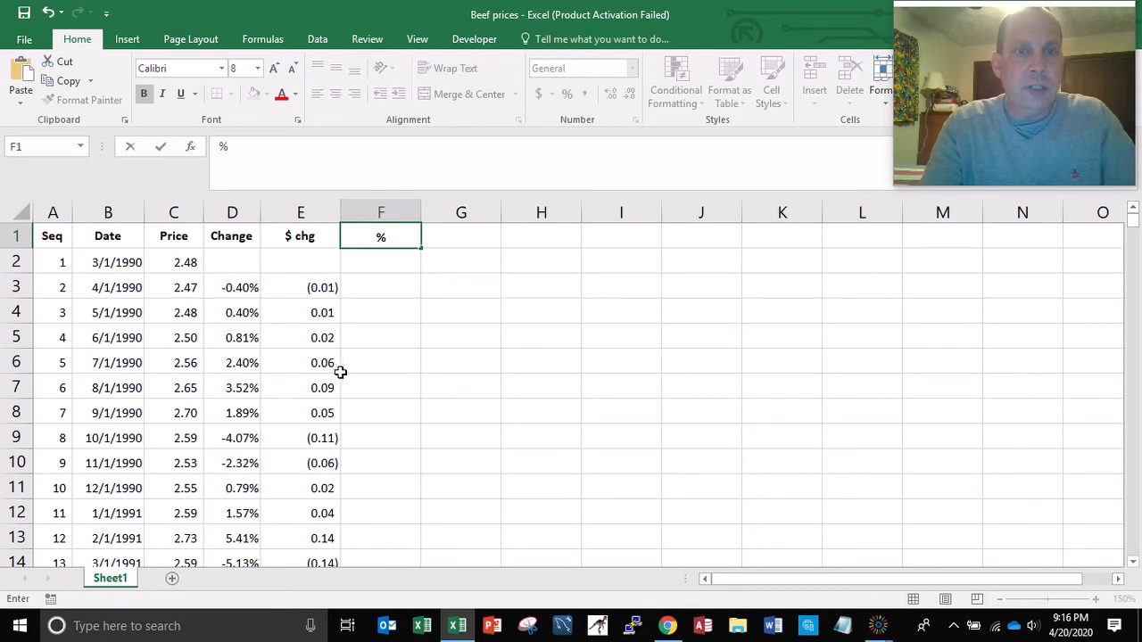
key(Return)
key(Down)
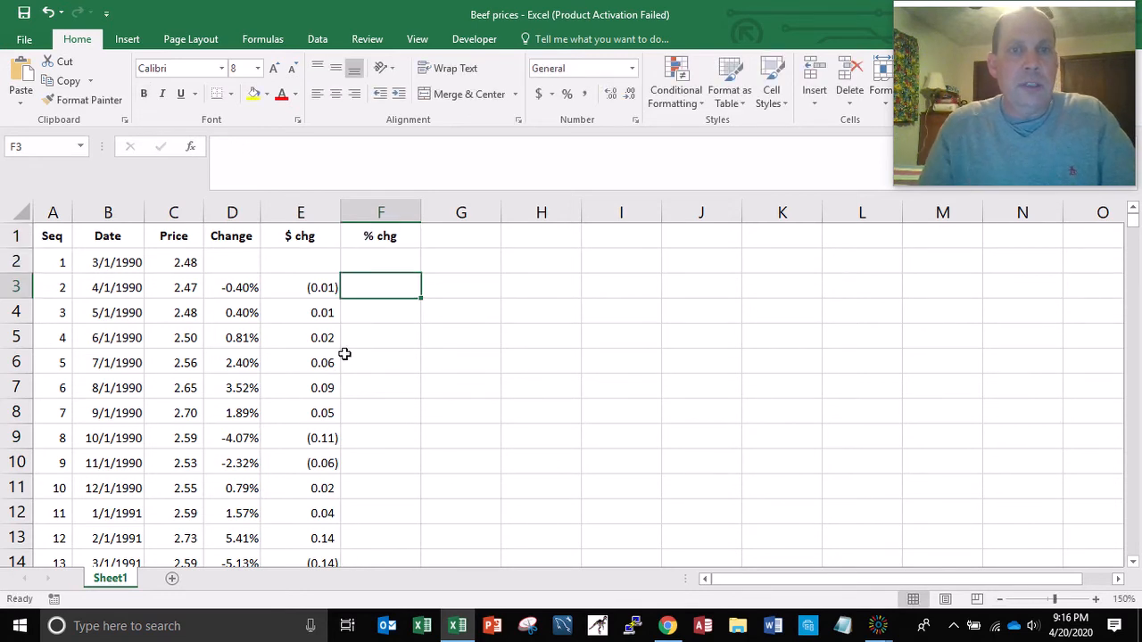
Enter the formula =E3/C2 in F3 to calculate the percentage change from the previous month's price.
key(Left)
key(Left)
key(Right)
key(Right)
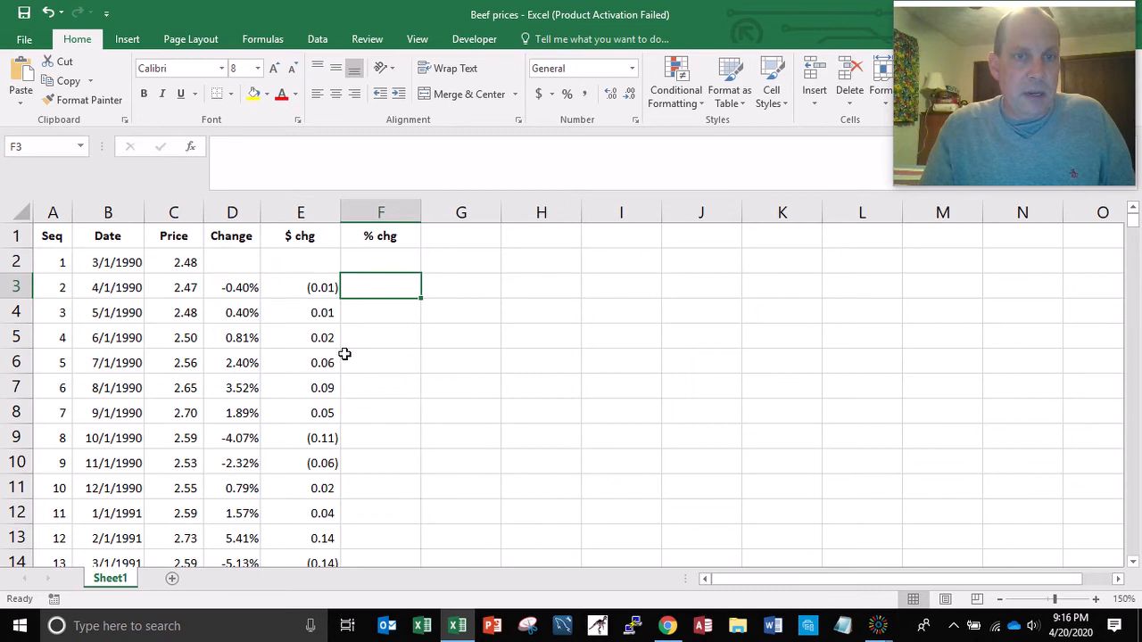
text(=)
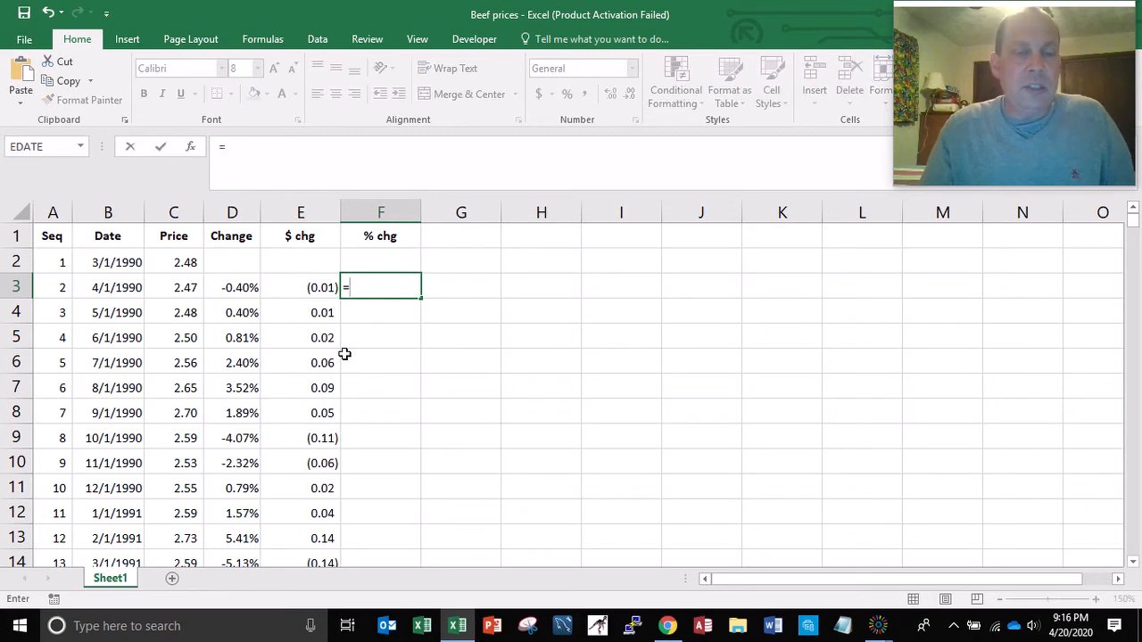
key(Left)
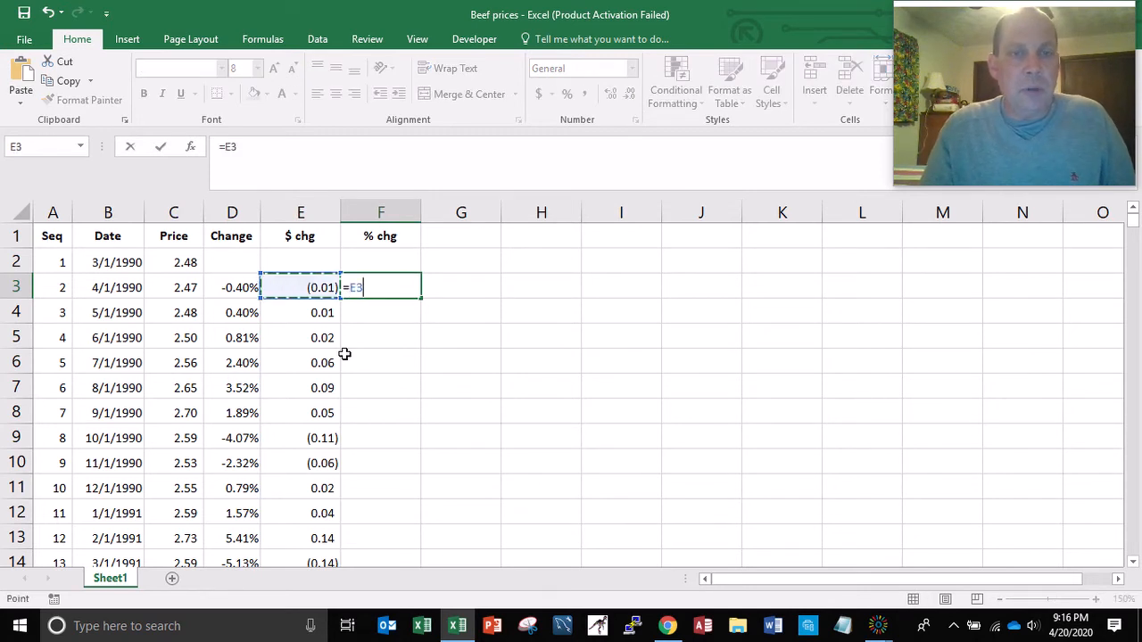
text(/)
key(Up)
key(Left)
key(Left)
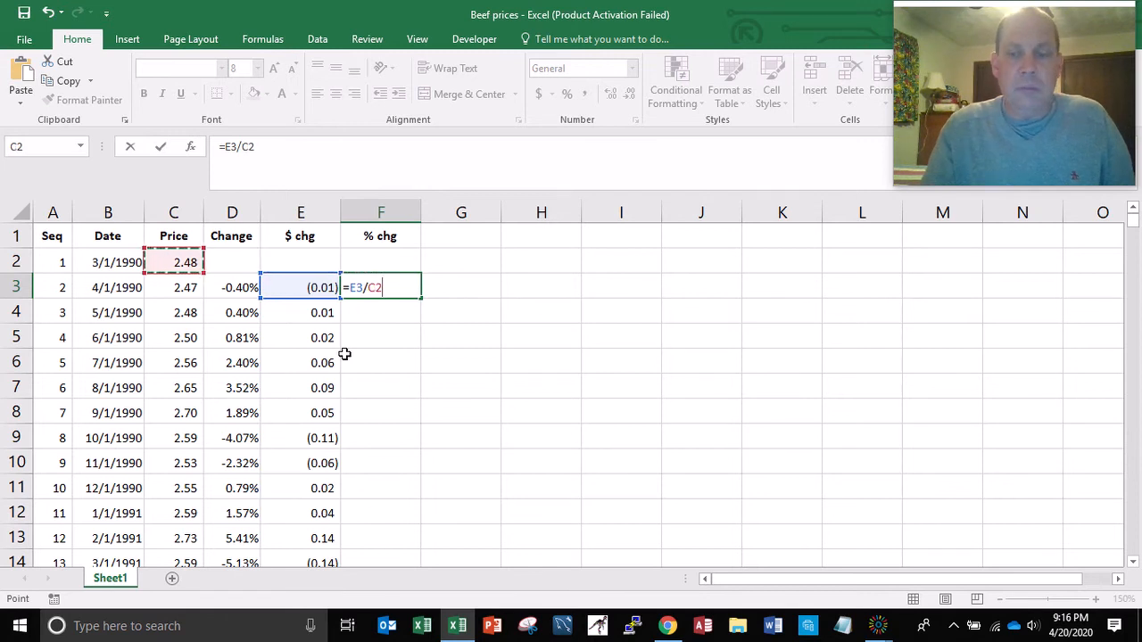
key(Return)
key(Up)
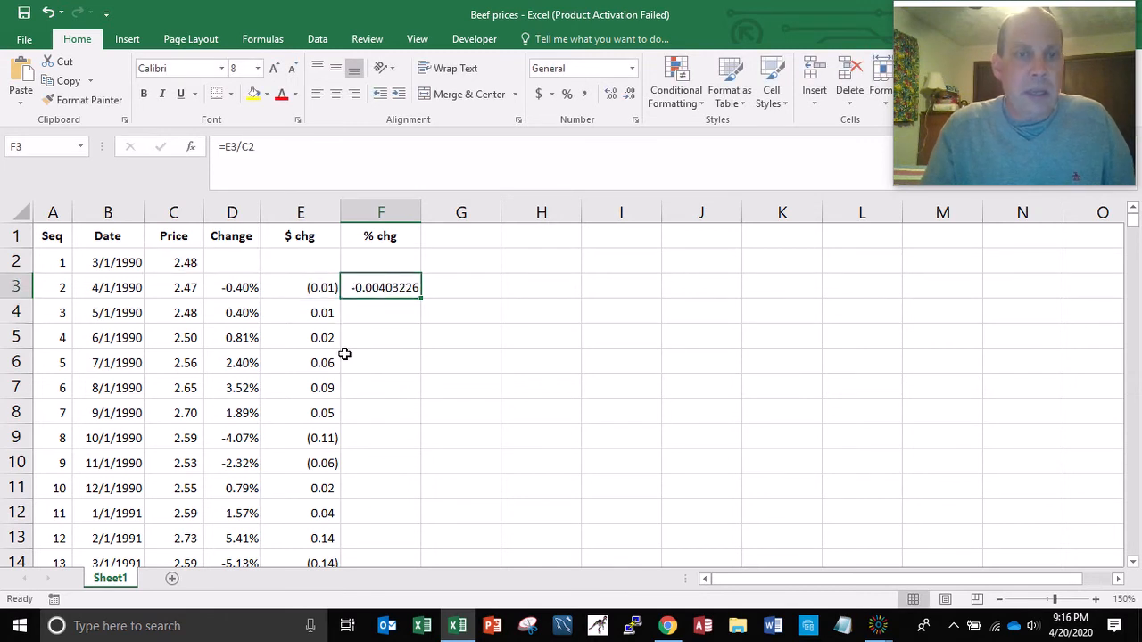
Format F3 as a percentage with two decimals and fill it down to the last data row, F362.
click(568, 95)
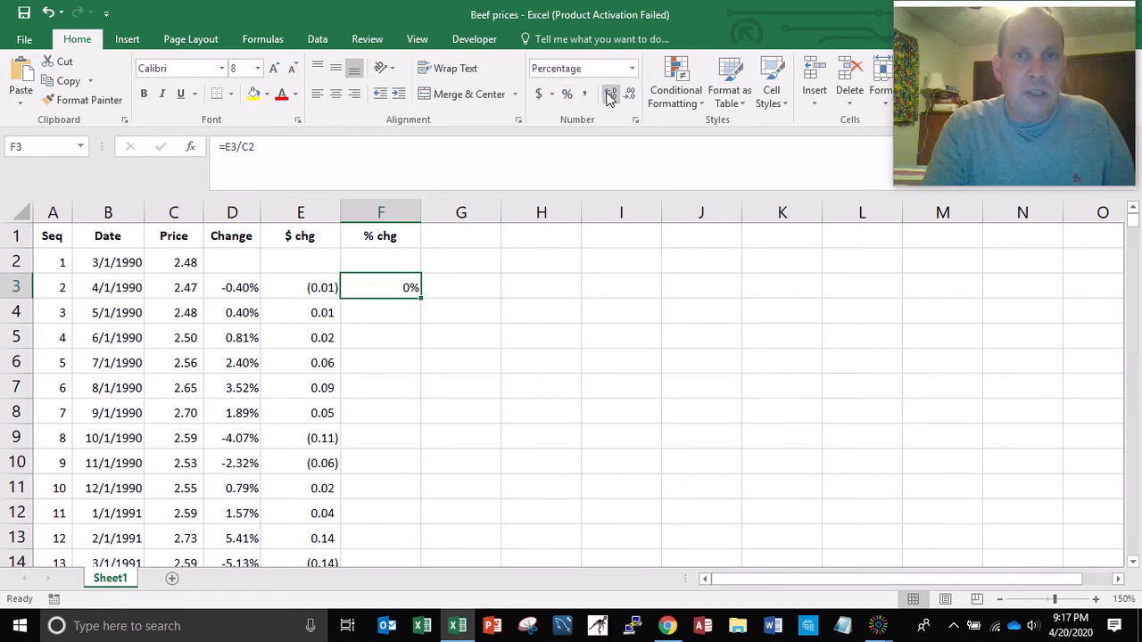
click(609, 96)
double_click(424, 302)
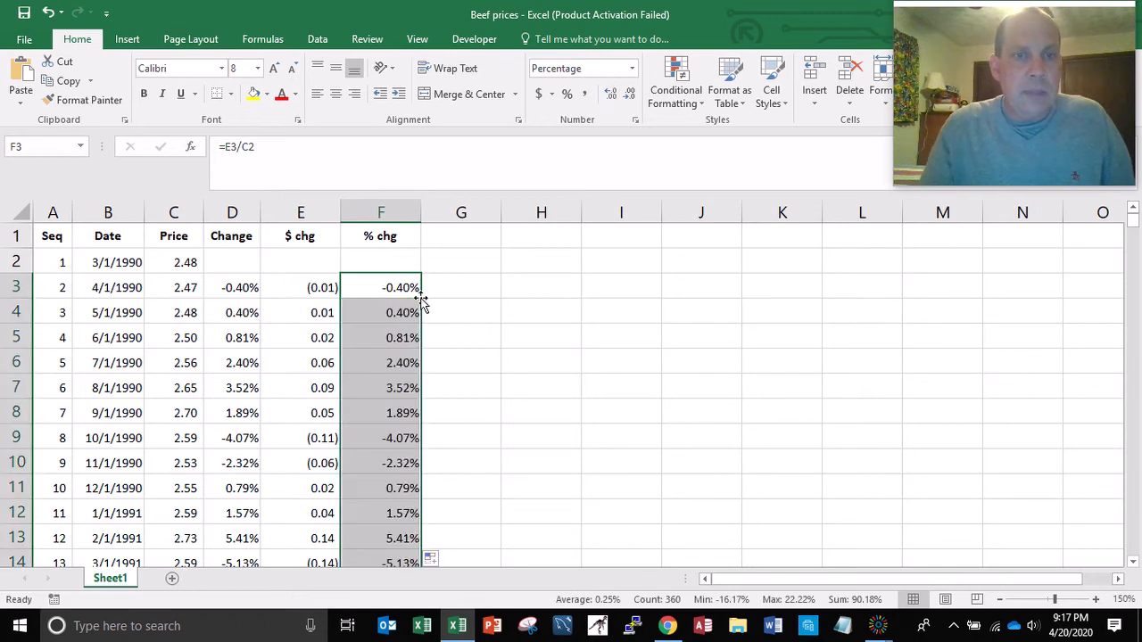
Review the filled percentage changes in column F against the original Change column for the first rows of data.
key(Down)
key(Down)
key(Down)
key(Down)
key(Down)
key(Down)
key(Down)
key(Down)
key(Down)
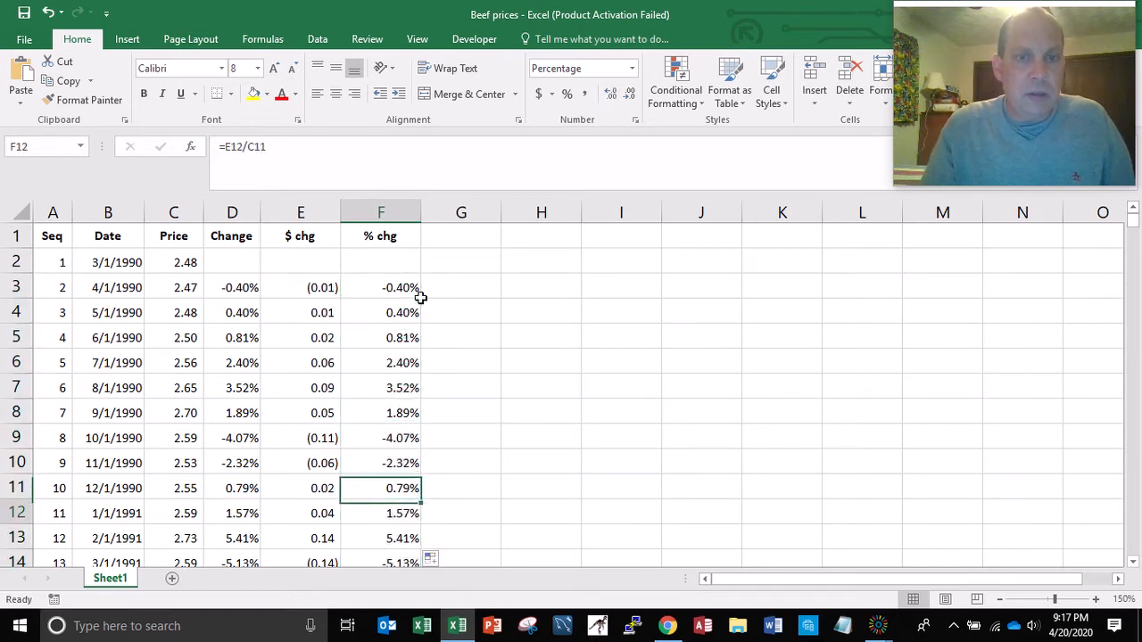
key(Down)
key(Down)
key(Down)
key(Down)
key(Down)
key(Down)
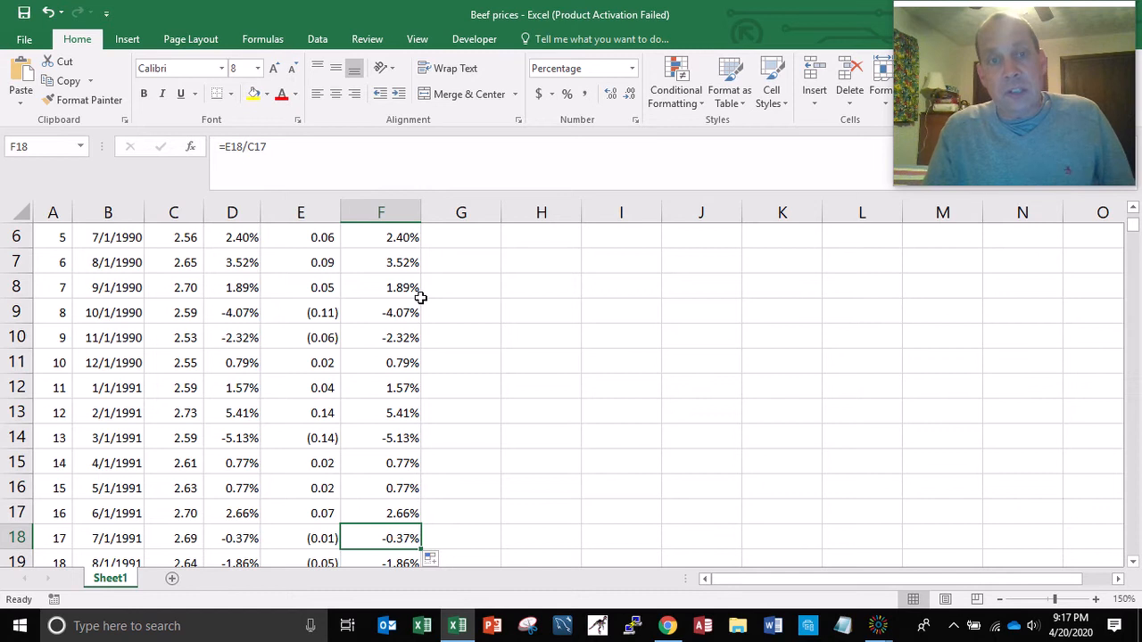
Freeze the header row so that it stays visible above row 2.
key(ctrl+Home)
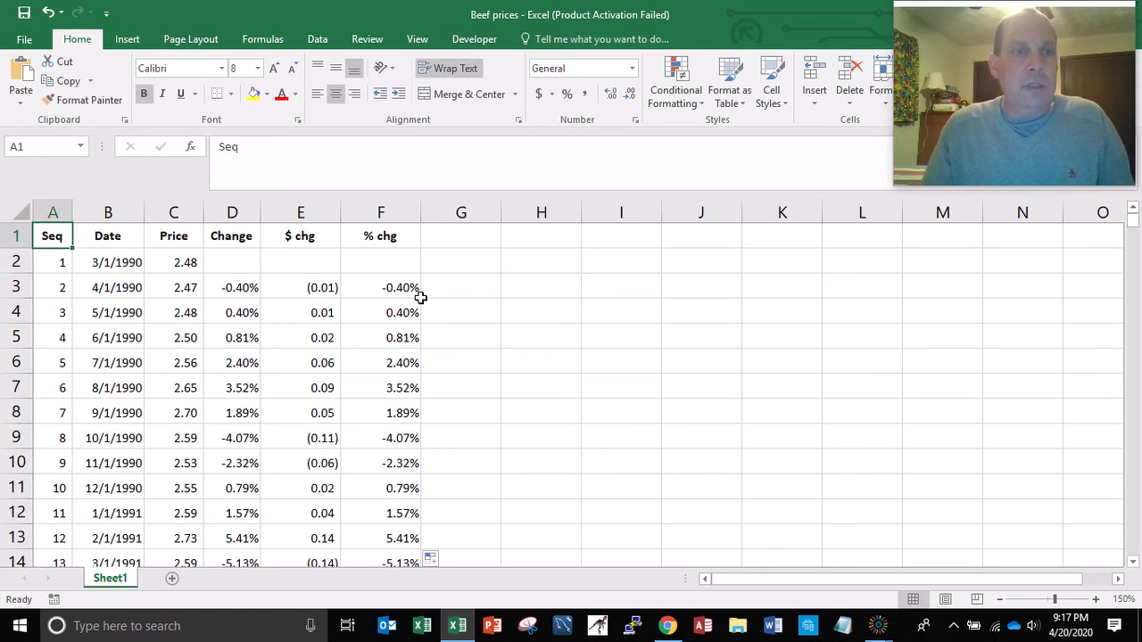
key(Down)
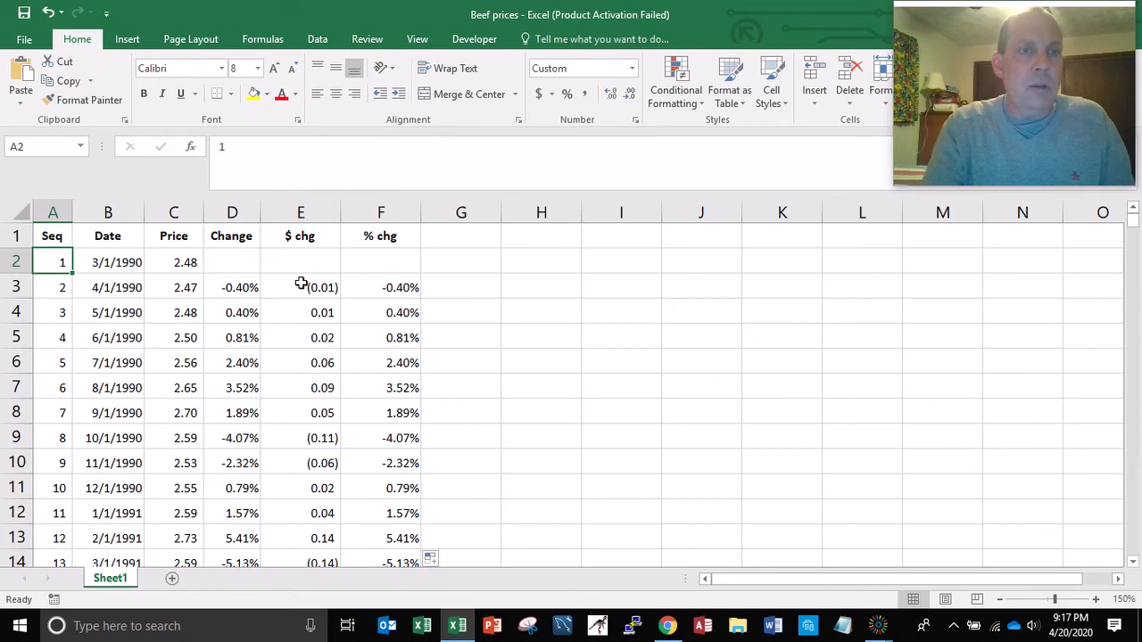
click(418, 40)
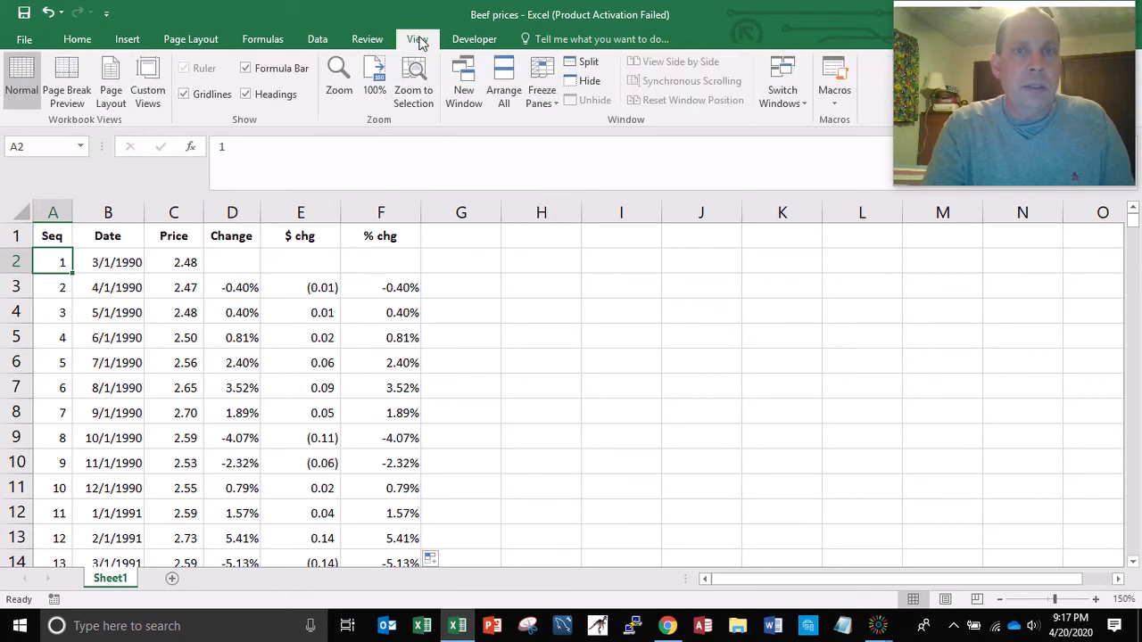
click(540, 96)
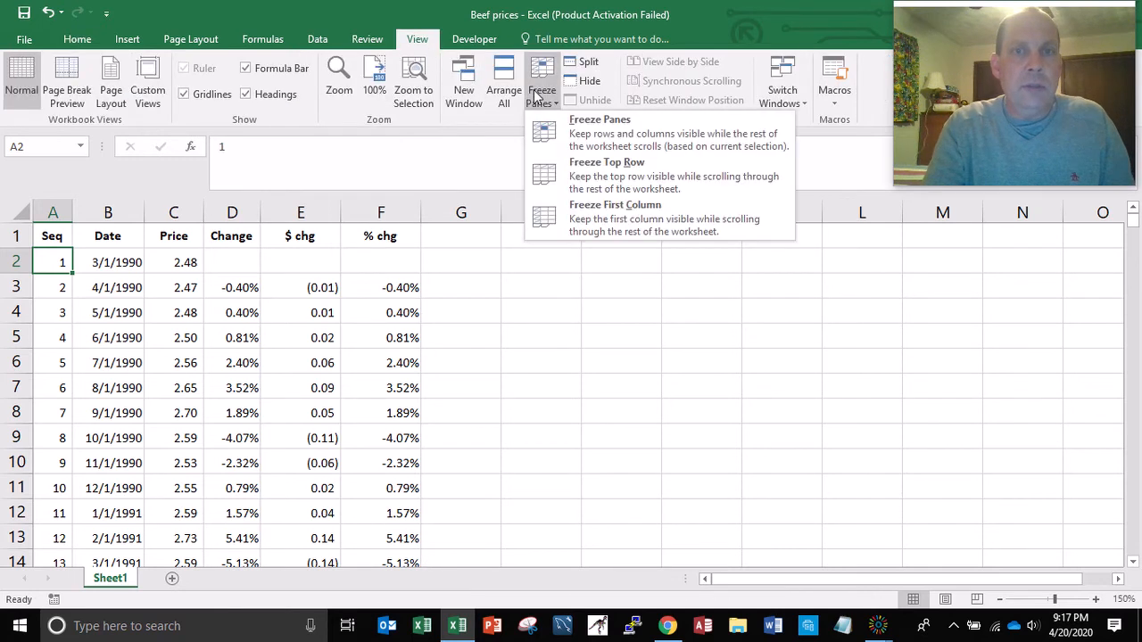
click(592, 131)
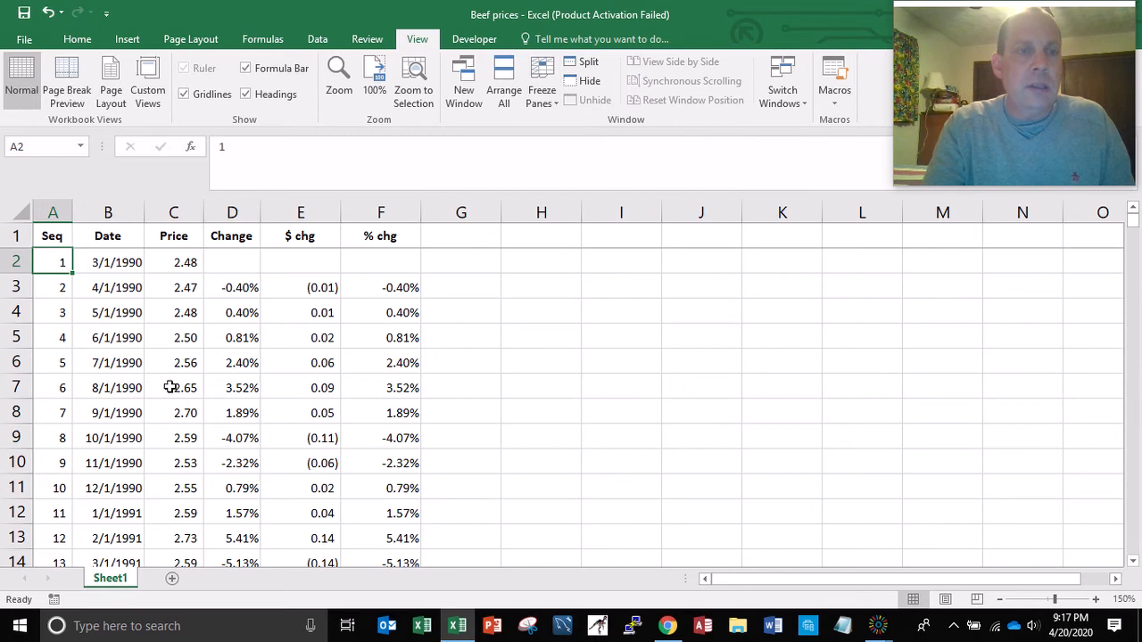
Rename the worksheet holding the price data as Beef.
right_click(117, 579)
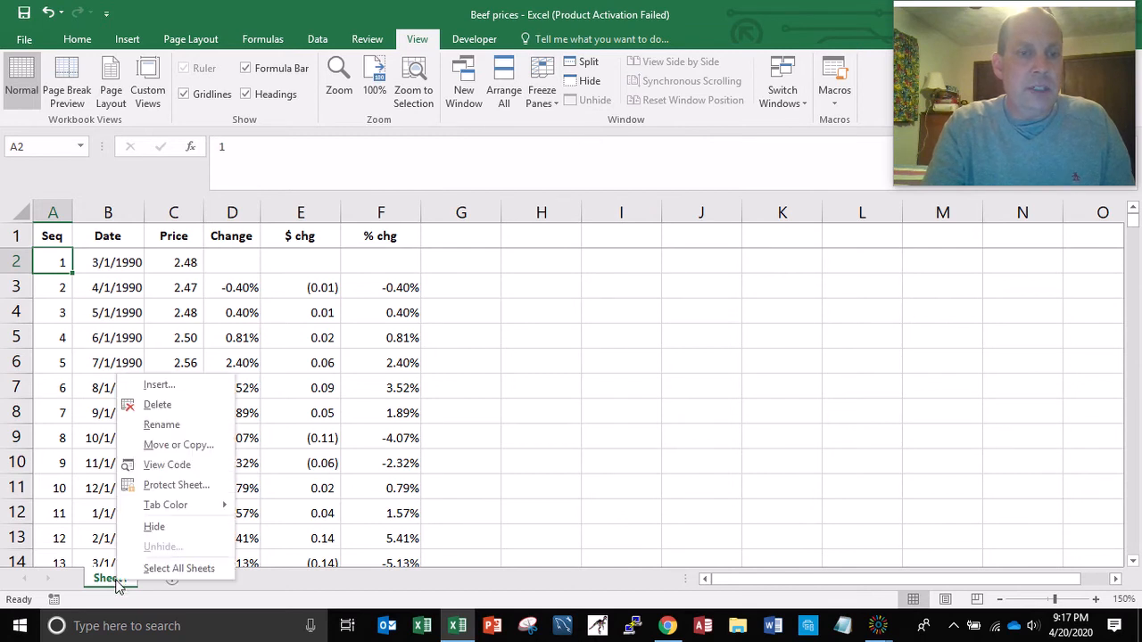
click(170, 424)
text(eef)
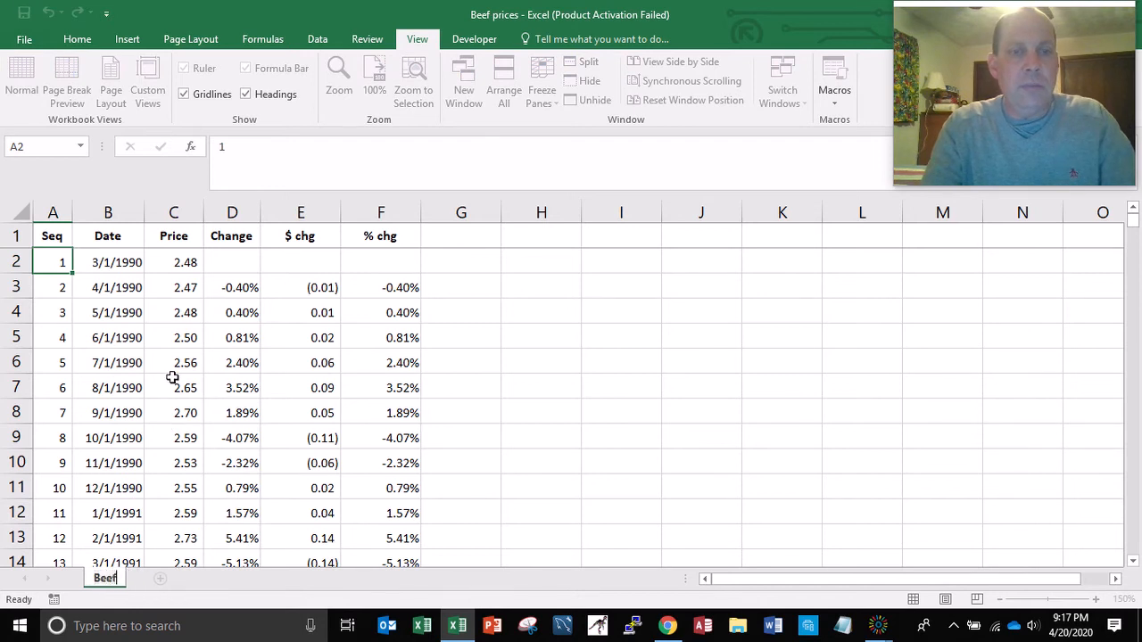
key(Return)
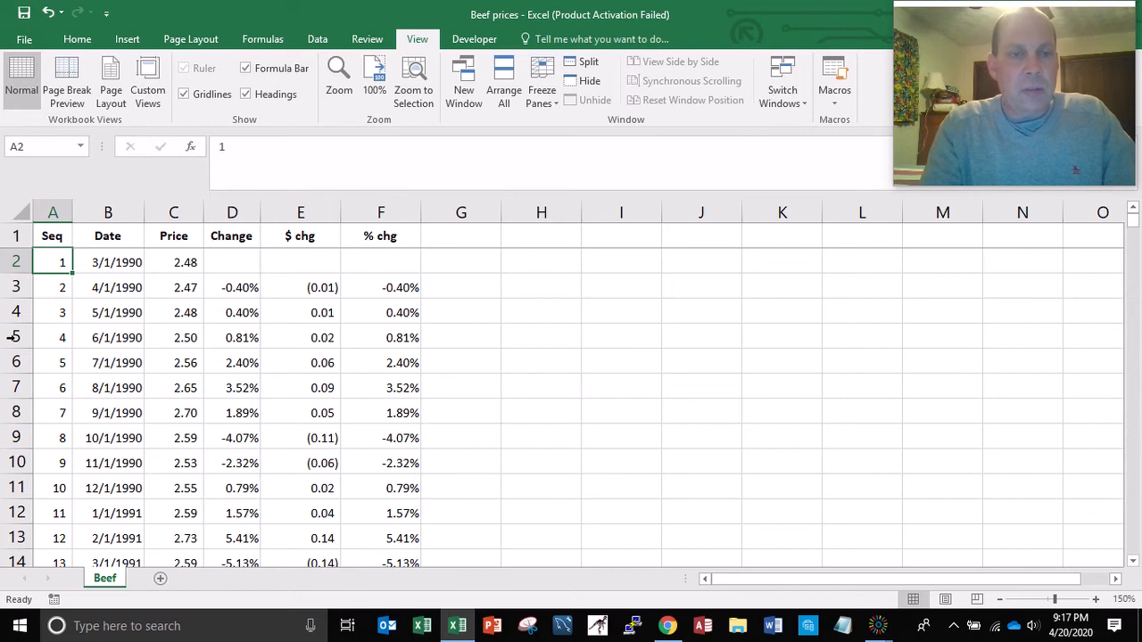
Add a new worksheet to the workbook and name it Date Info.
click(161, 580)
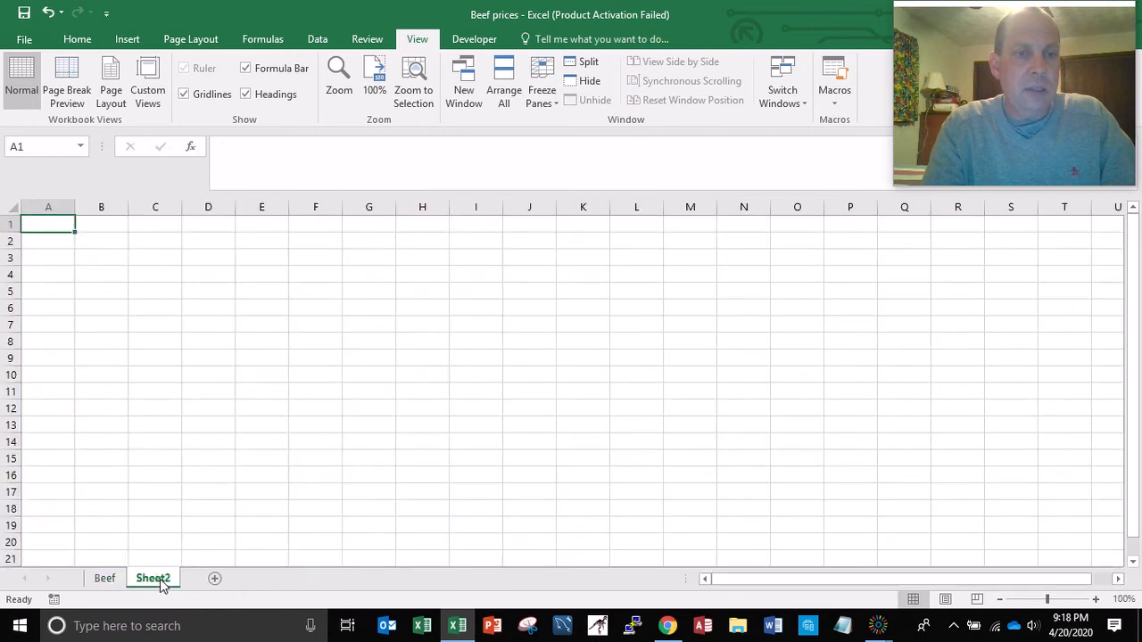
right_click(162, 581)
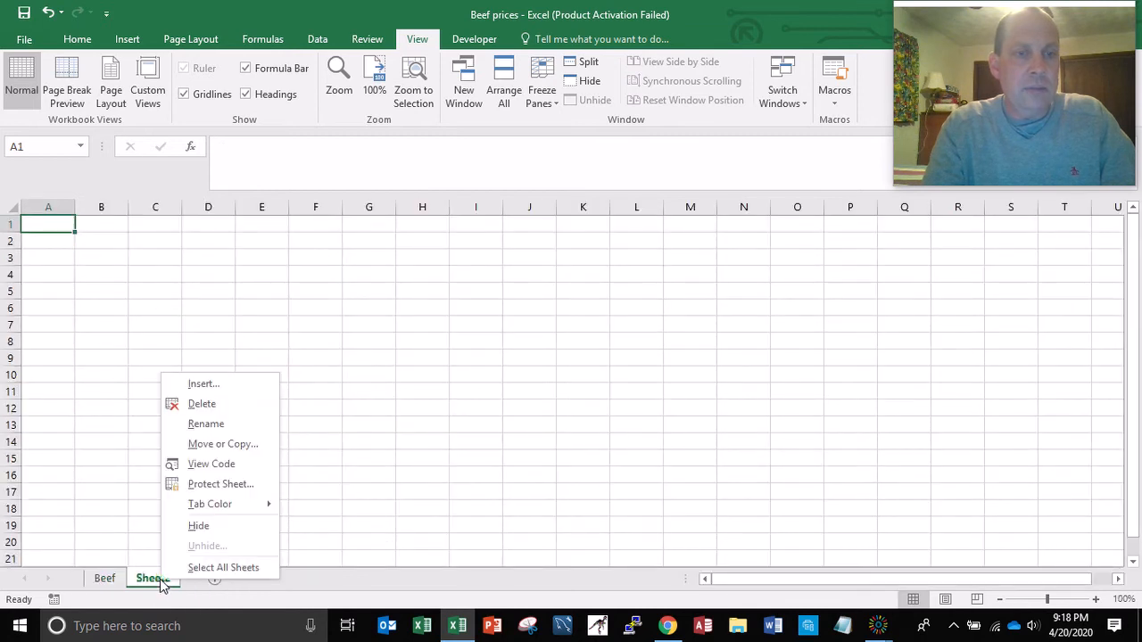
click(195, 426)
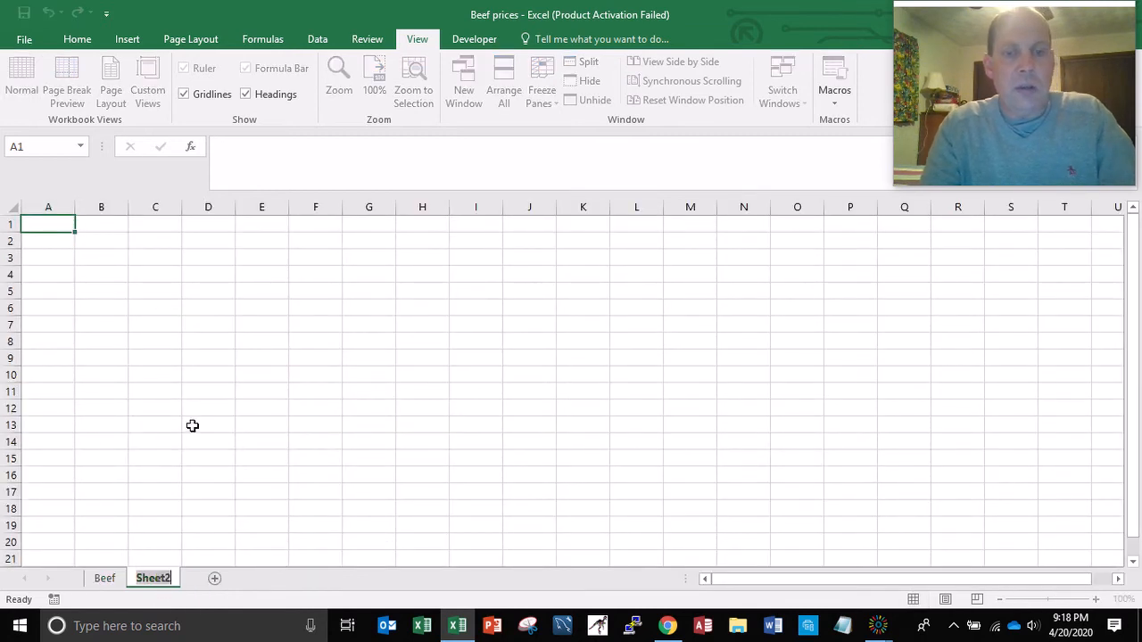
text(Date I)
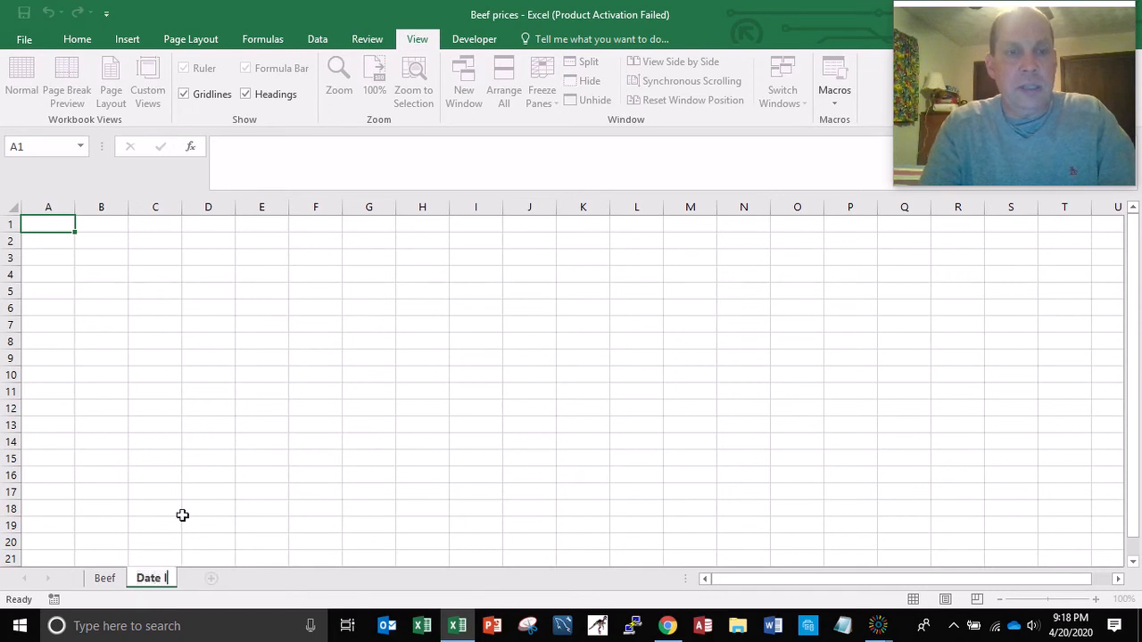
text(nfo)
key(Return)
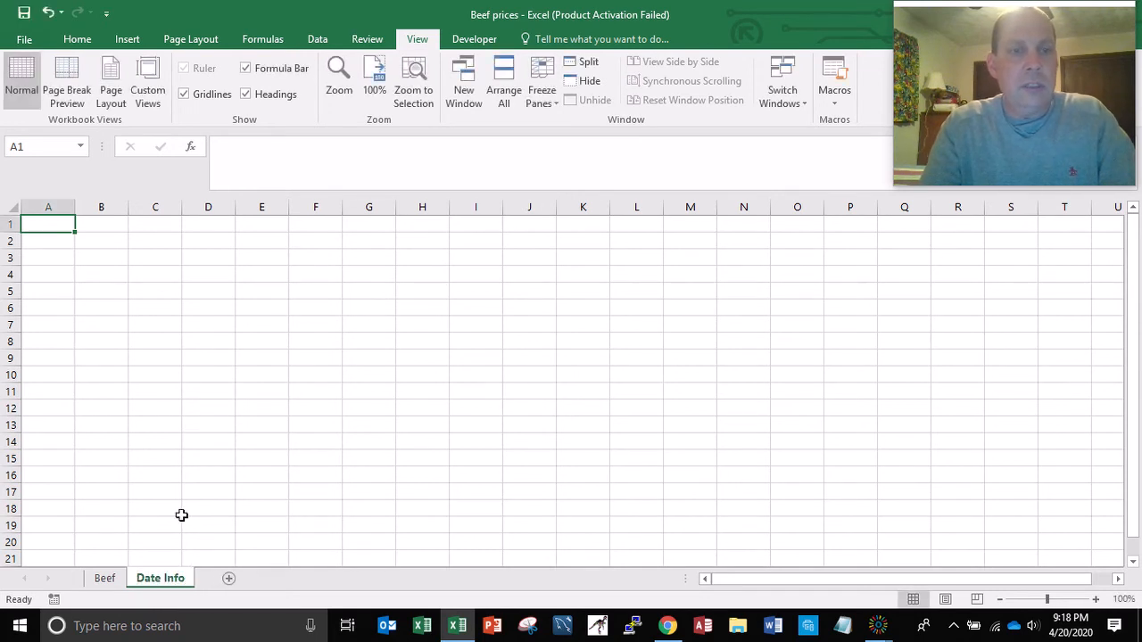
shift+click(182, 516)
text(on)
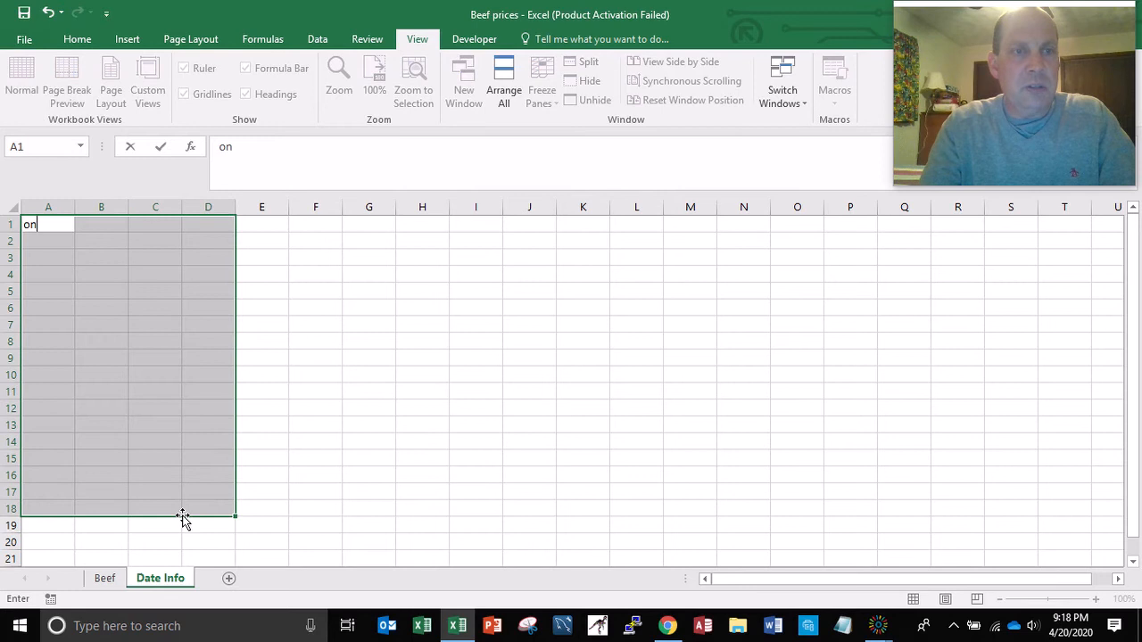
key(Escape)
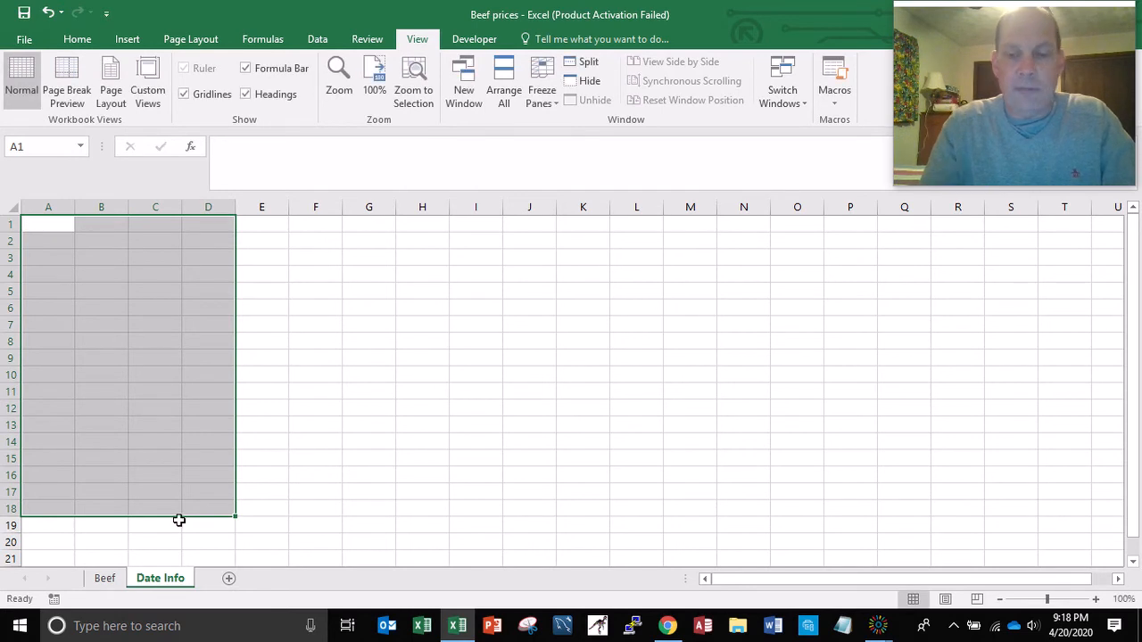
Enter the headers "Mon #" in A1 and "Qtr #" in B1 of the Date Info sheet.
key(ctrl+Home)
text(Mon)
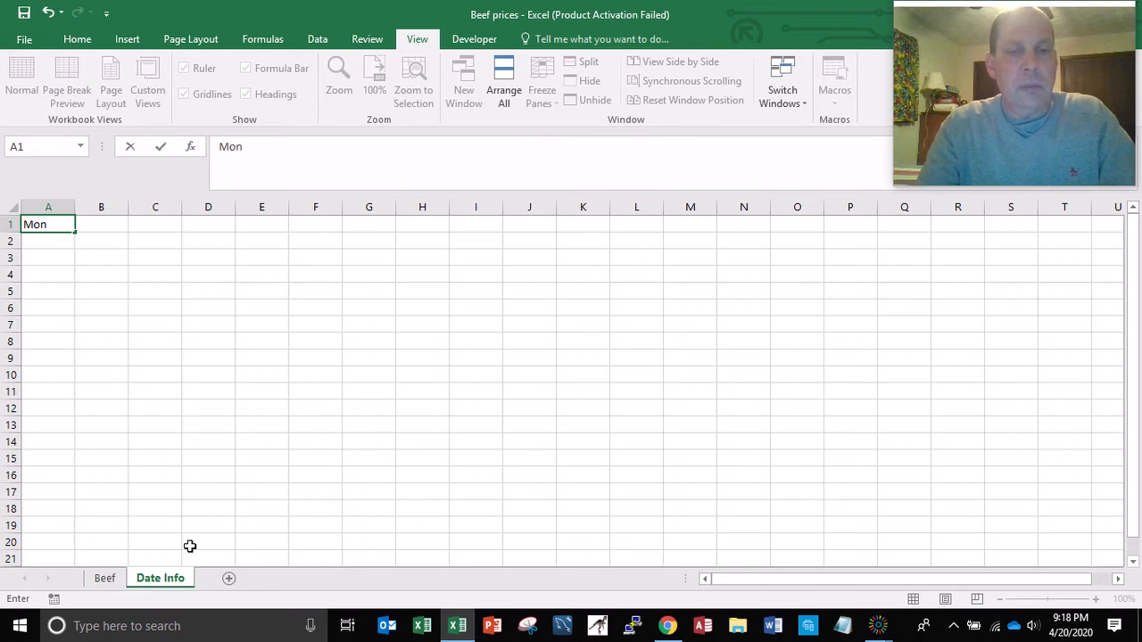
key(Tab)
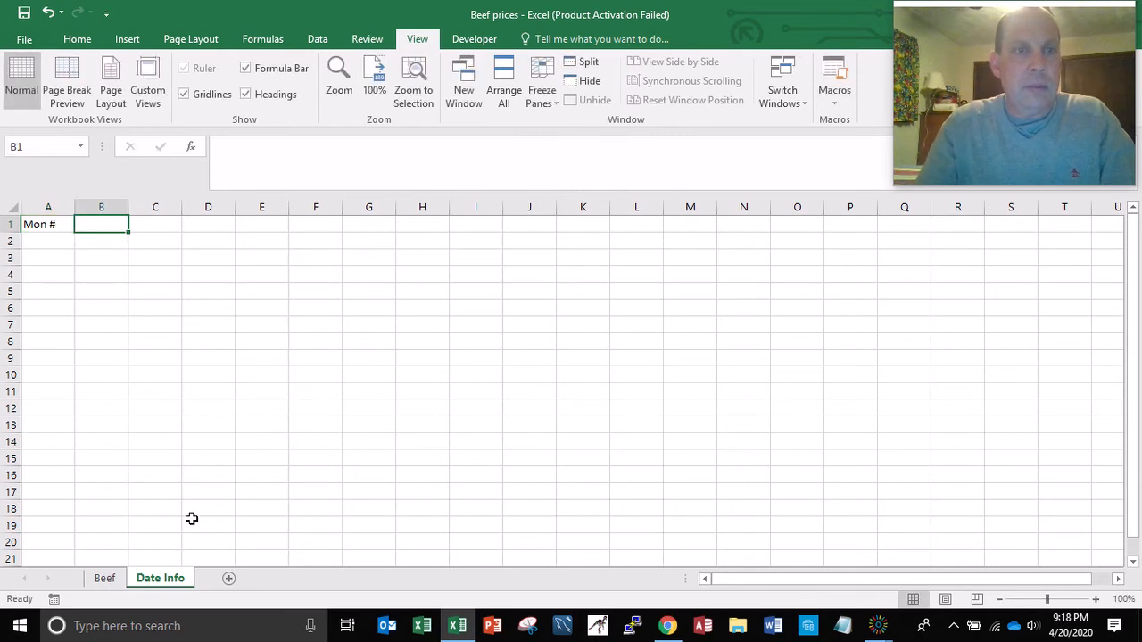
text(Qtr)
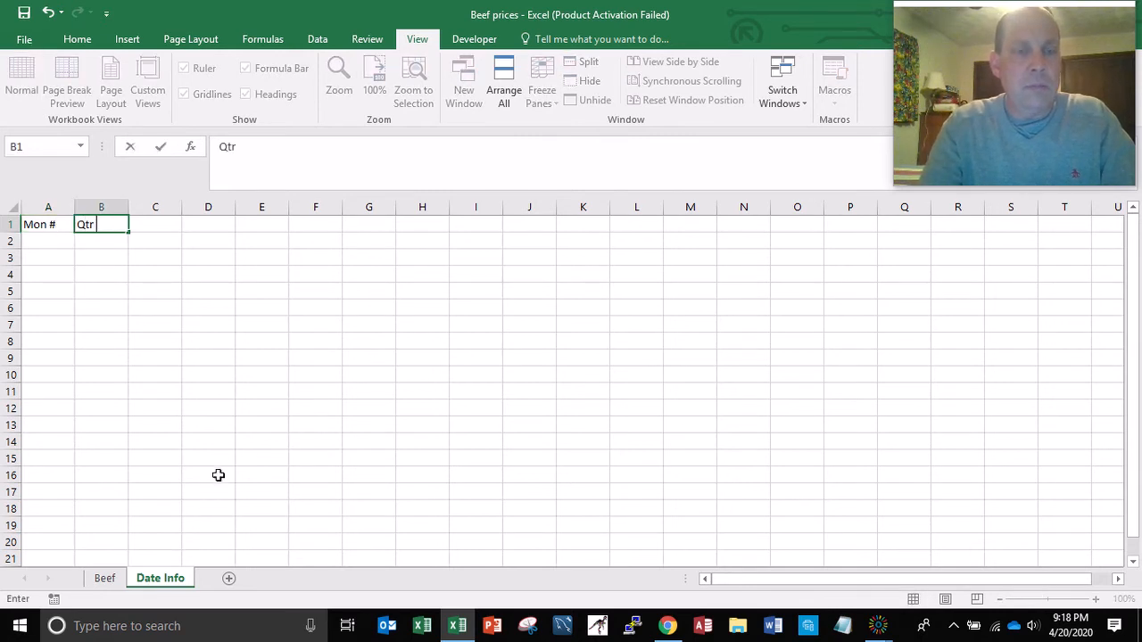
text( #)
key(Return)
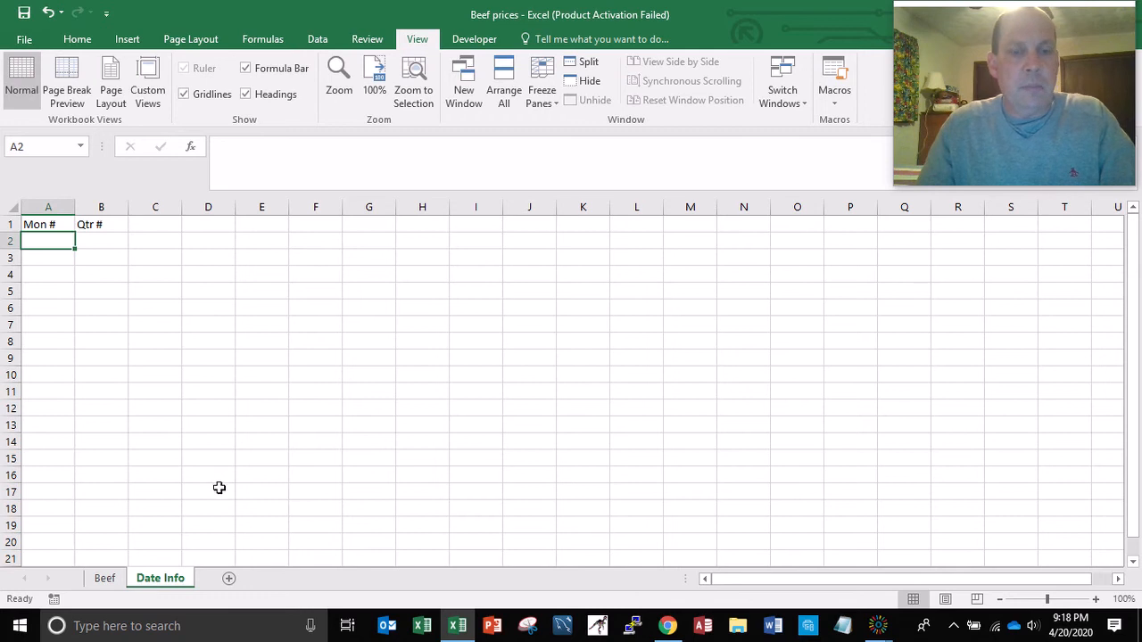
Number the months 1 to 12 in A2:A13 by entering 1, 2 and 3 and filling the series down.
text(1)
key(Return)
text(2)
key(Return)
text(3)
key(Return)
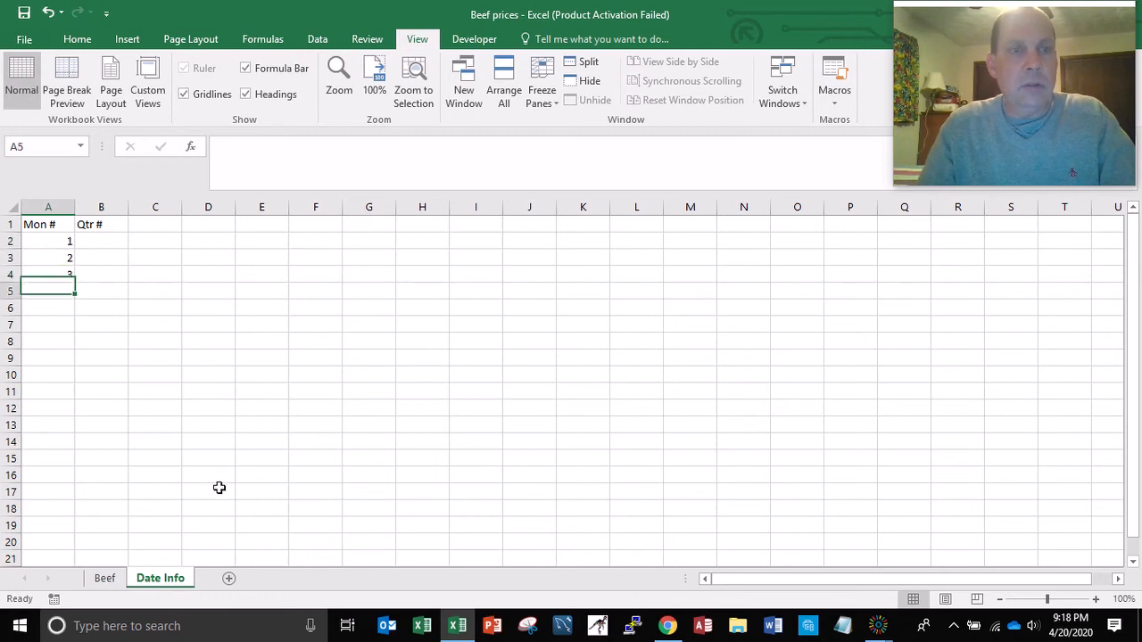
key(Up)
key(Up)
key(Up)
key(shift+Down)
key(shift+Down)
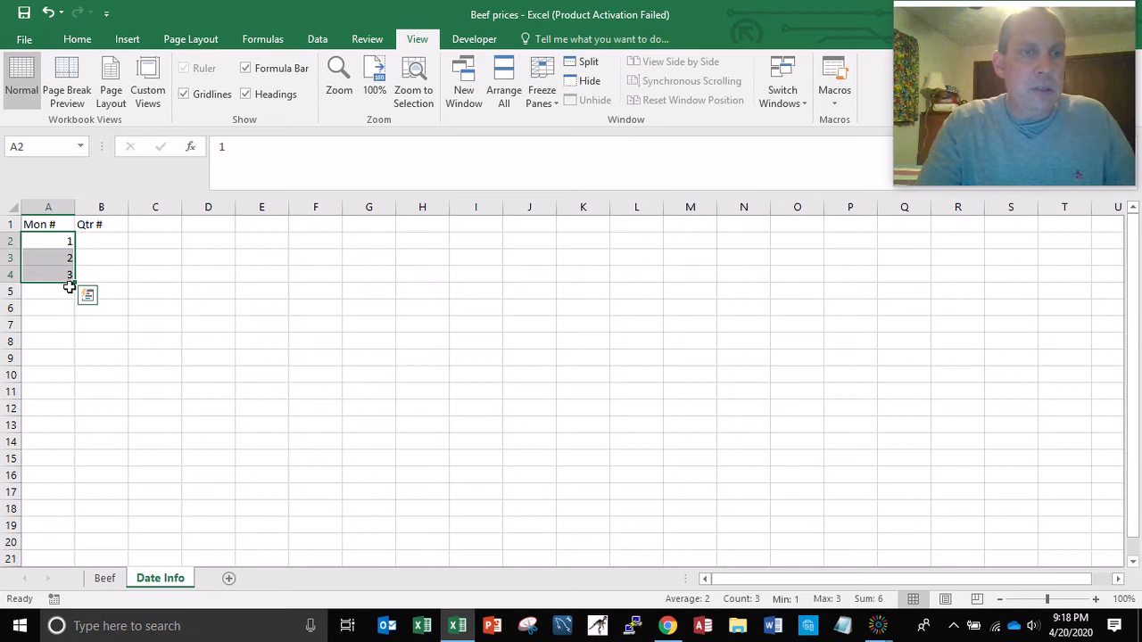
drag(73, 284, 69, 426)
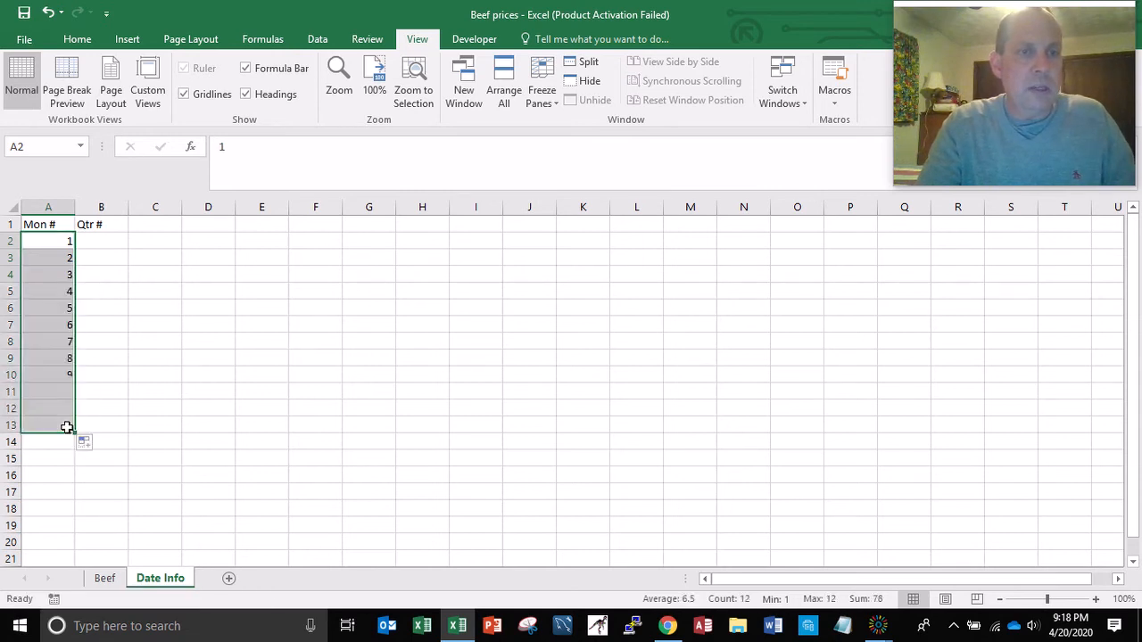
In the Qtr # column, enter quarter 1 for months 1 to 3 and quarter 2 for months 4 to 6.
click(87, 239)
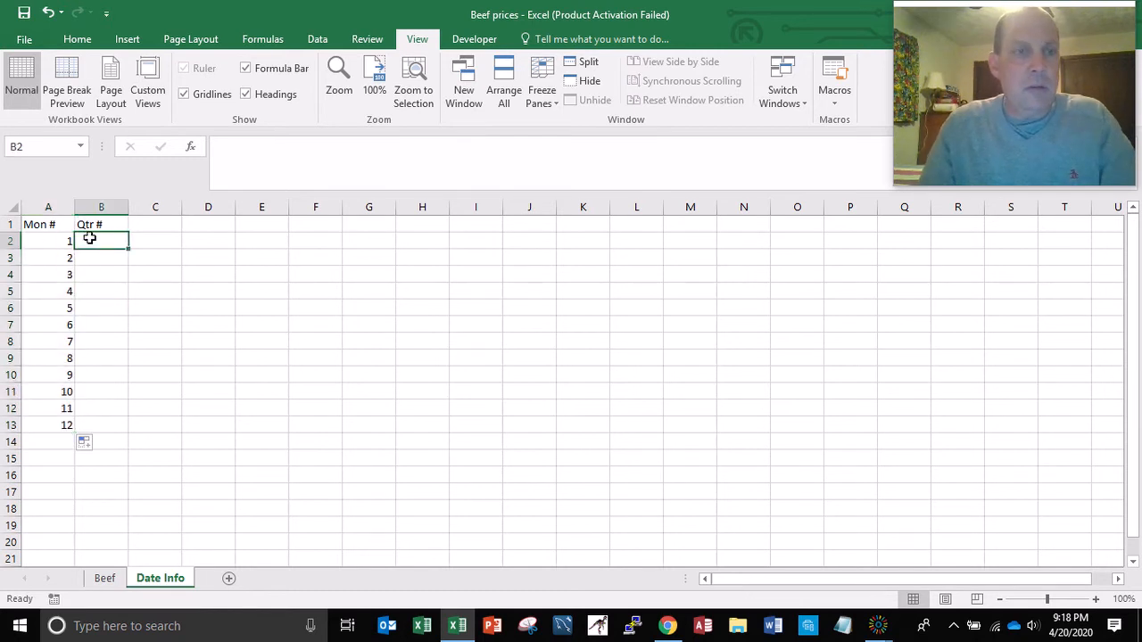
text(1)
key(Return)
text(1)
key(Return)
text(1)
key(Return)
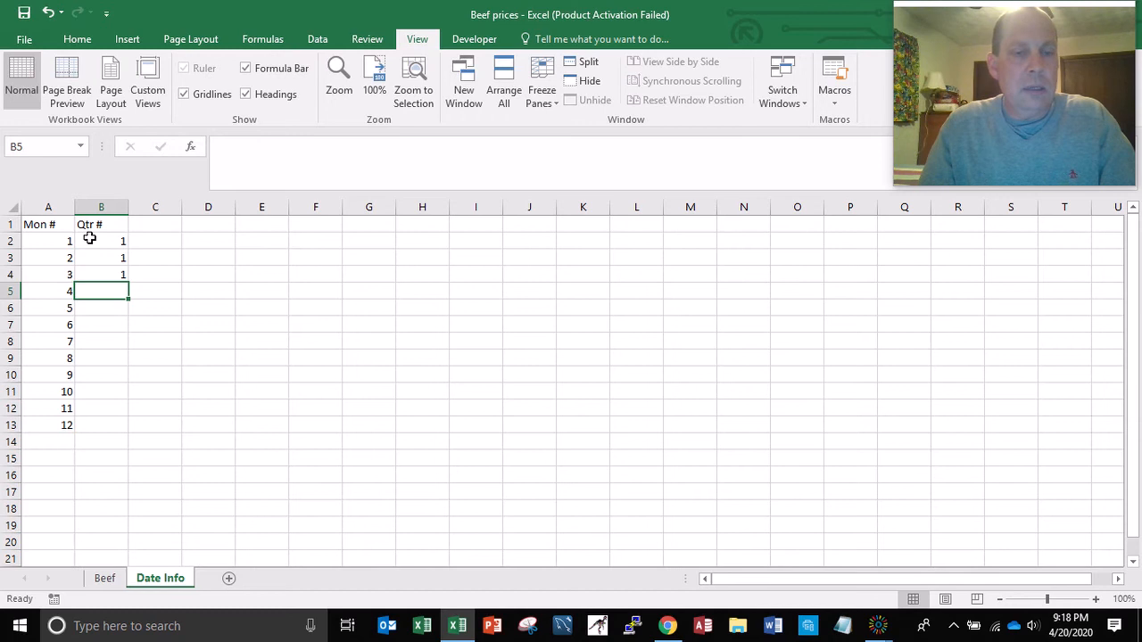
text(2)
key(Return)
key(Return)
key(Up)
text(2)
key(Return)
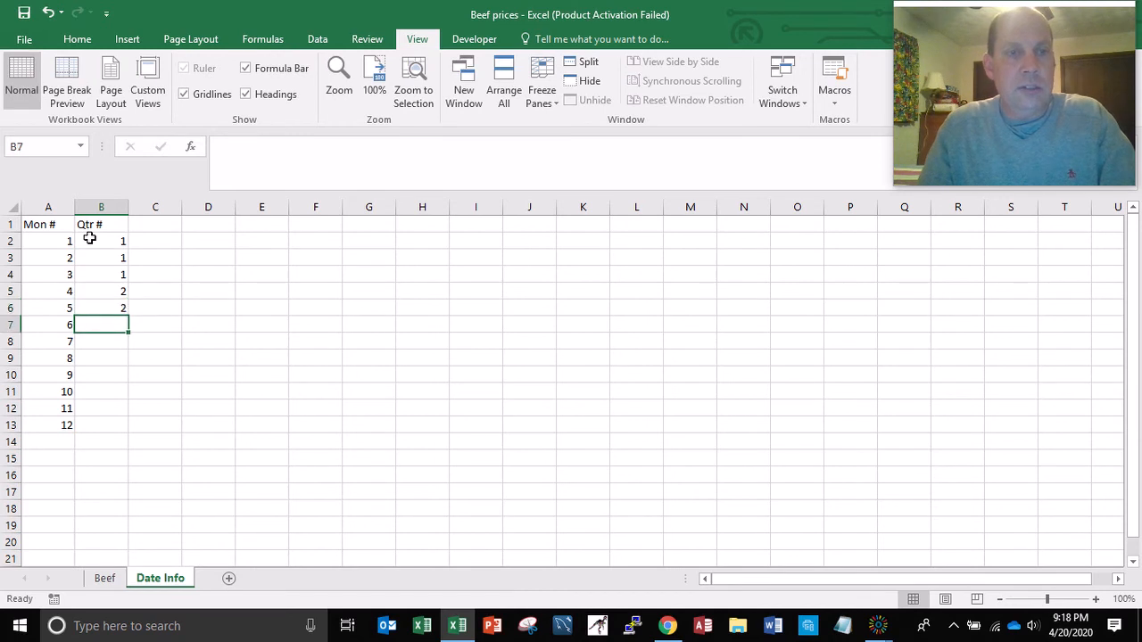
text(2)
key(Return)
In the Qtr # column, enter quarter 3 for months 7 to 9 and quarter 4 for months 10 to 12.
text(3)
key(Return)
text(3)
key(Return)
text(3)
key(Return)
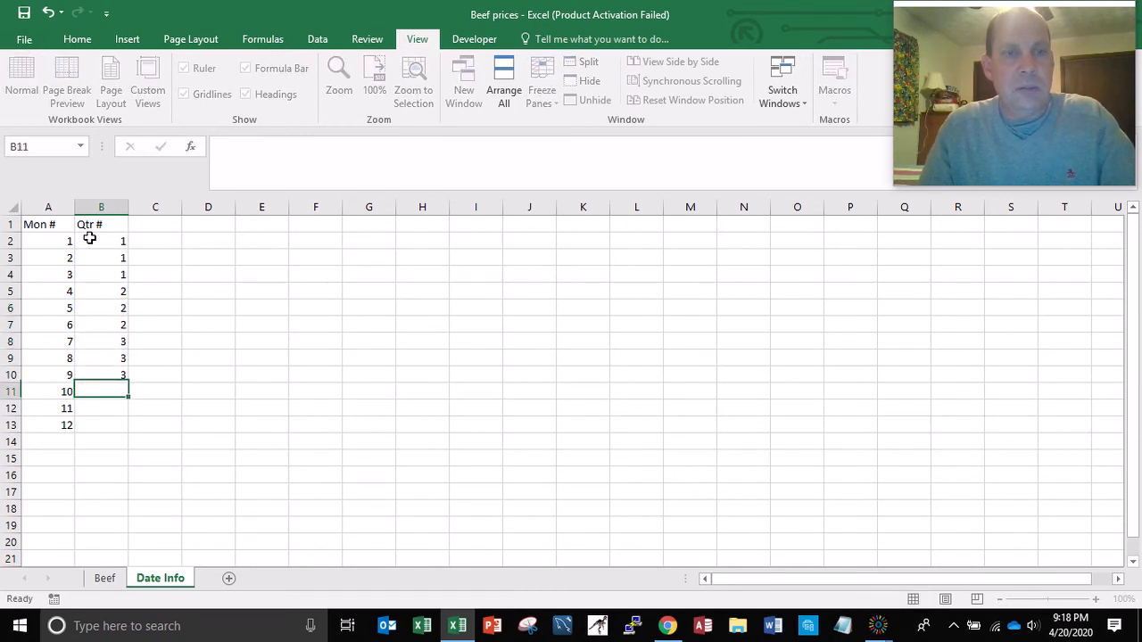
text(4)
key(Return)
text(4)
key(Return)
text(4)
key(Return)
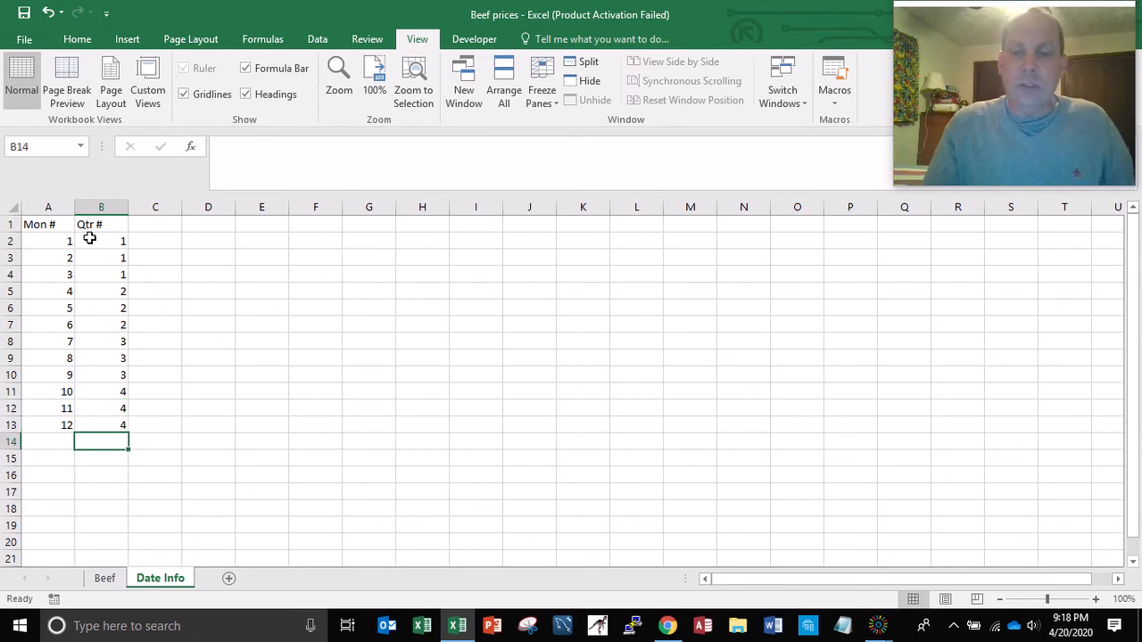
Name the month and quarter values in A2:B13 of the Date Info sheet MonQtr.
key(Up)
key(Up)
key(Up)
key(Up)
key(Up)
key(Up)
key(Up)
key(Up)
key(Up)
key(Up)
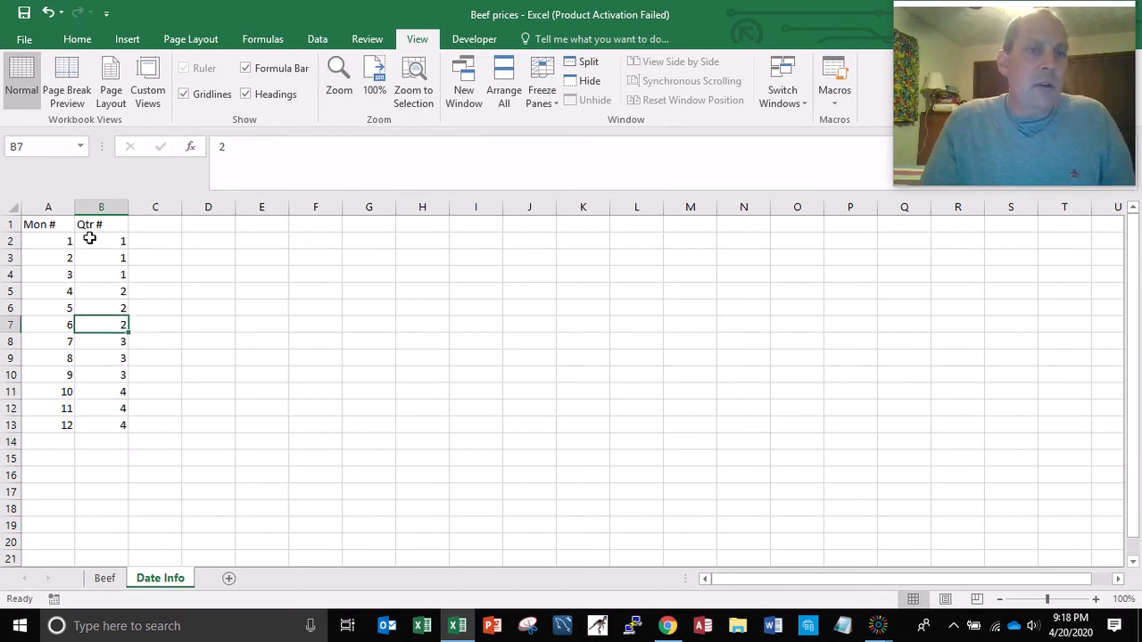
key(Up)
key(Up)
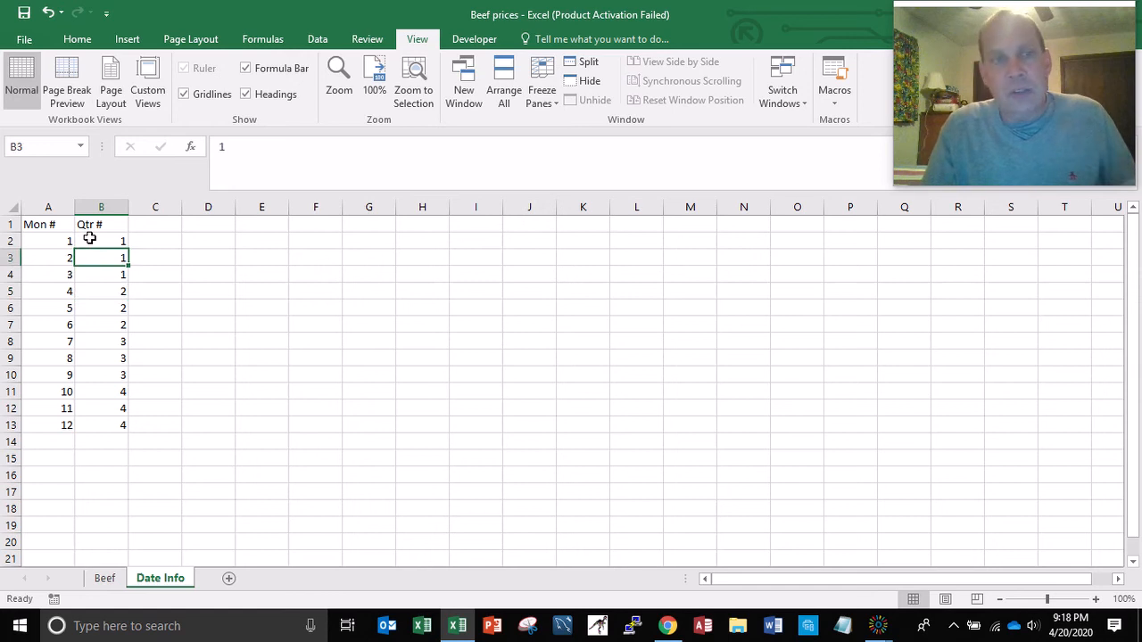
key(Up)
key(Right)
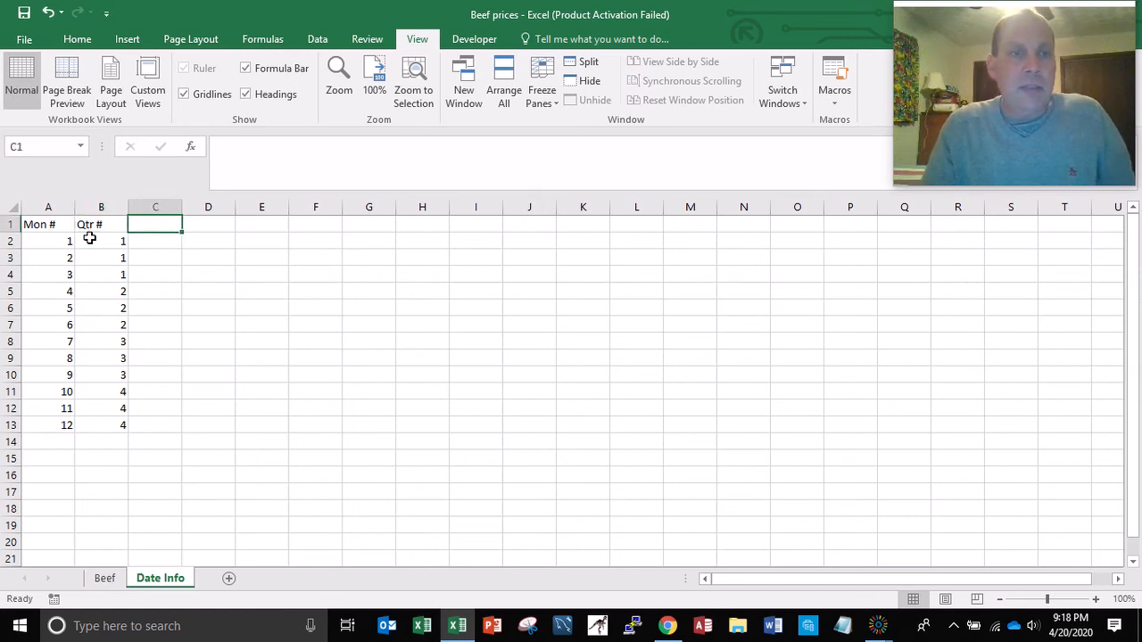
key(Down)
key(Left)
key(Left)
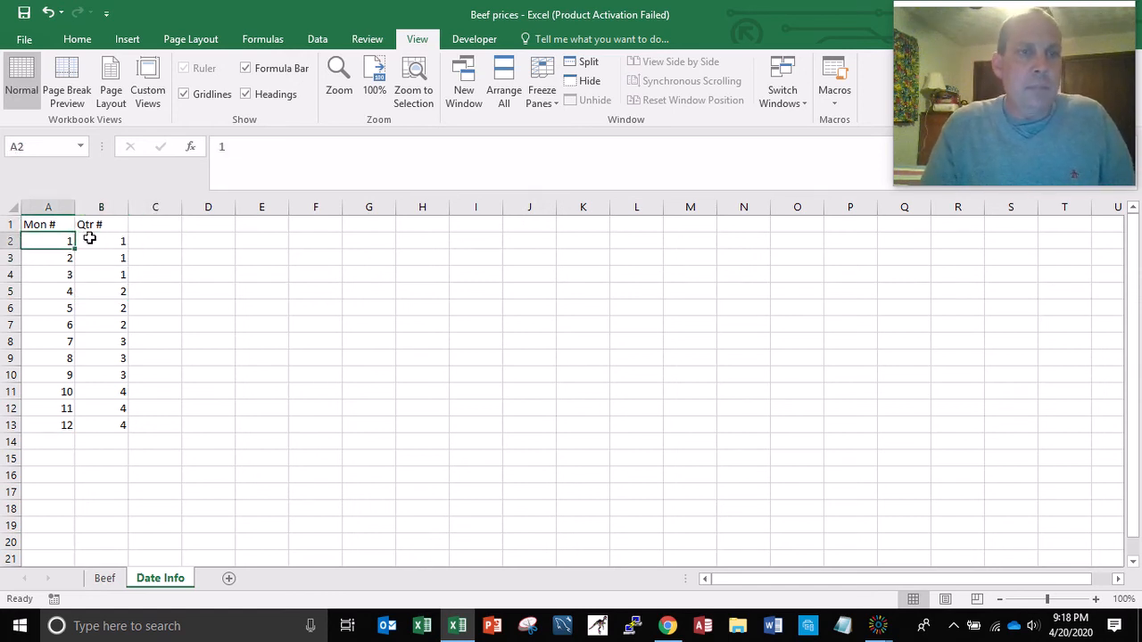
key(shift+Right)
key(shift+Down)
key(shift+Down)
key(shift+Down)
key(shift+Down)
key(shift+Down)
key(shift+Down)
key(shift+Down)
key(shift+Down)
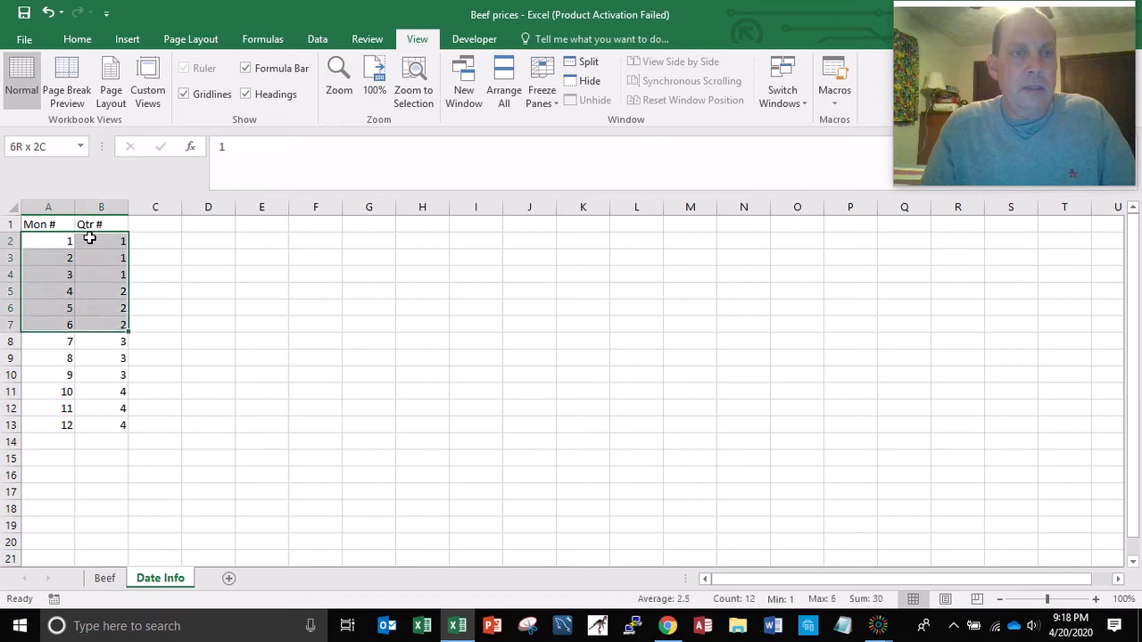
key(shift+Down)
key(shift+Down)
key(shift+Down)
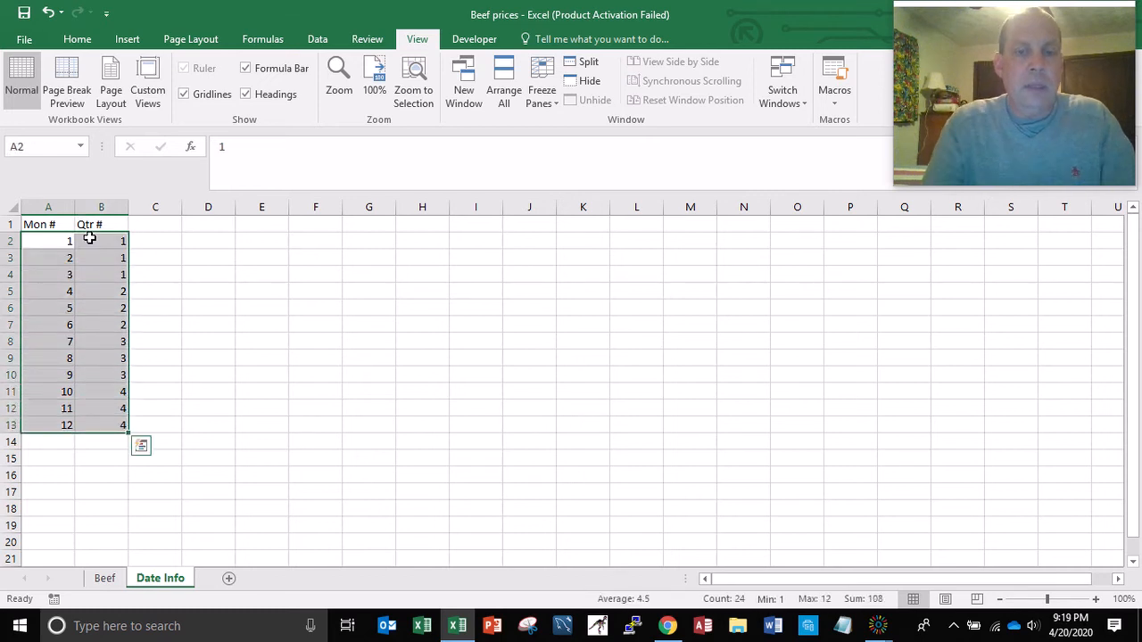
click(44, 146)
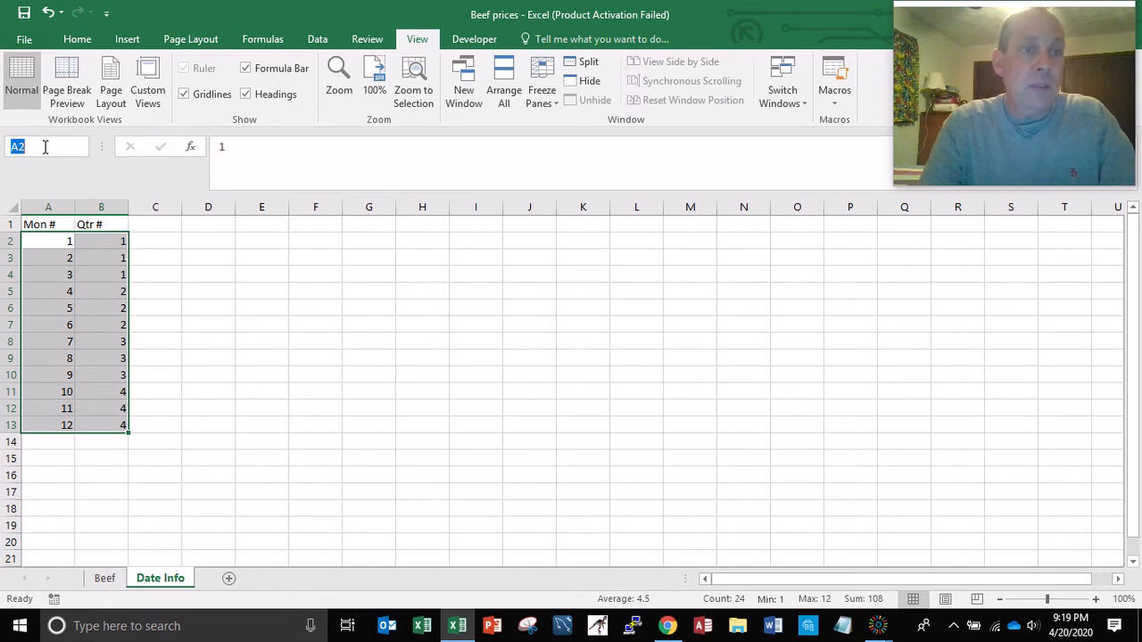
text(Q)
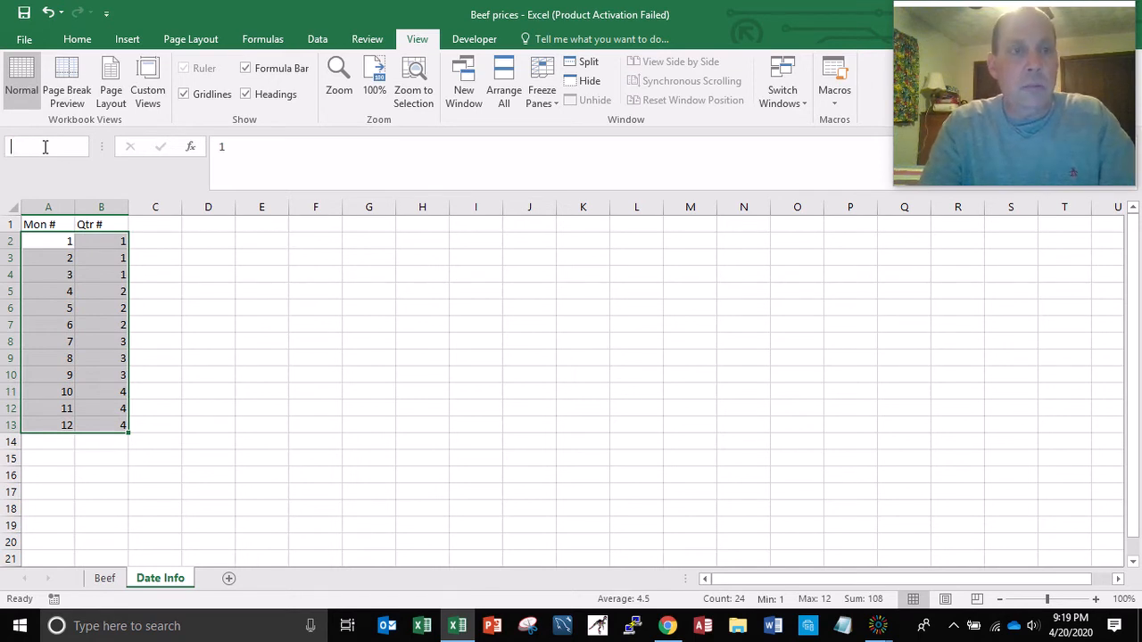
text(MonQtr)
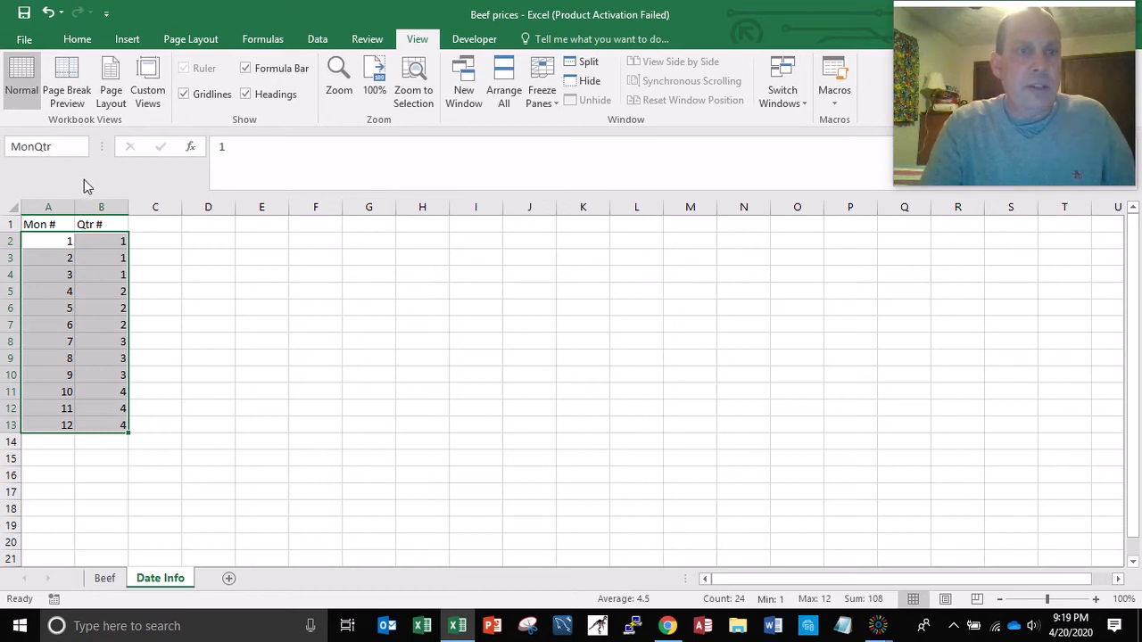
key(Return)
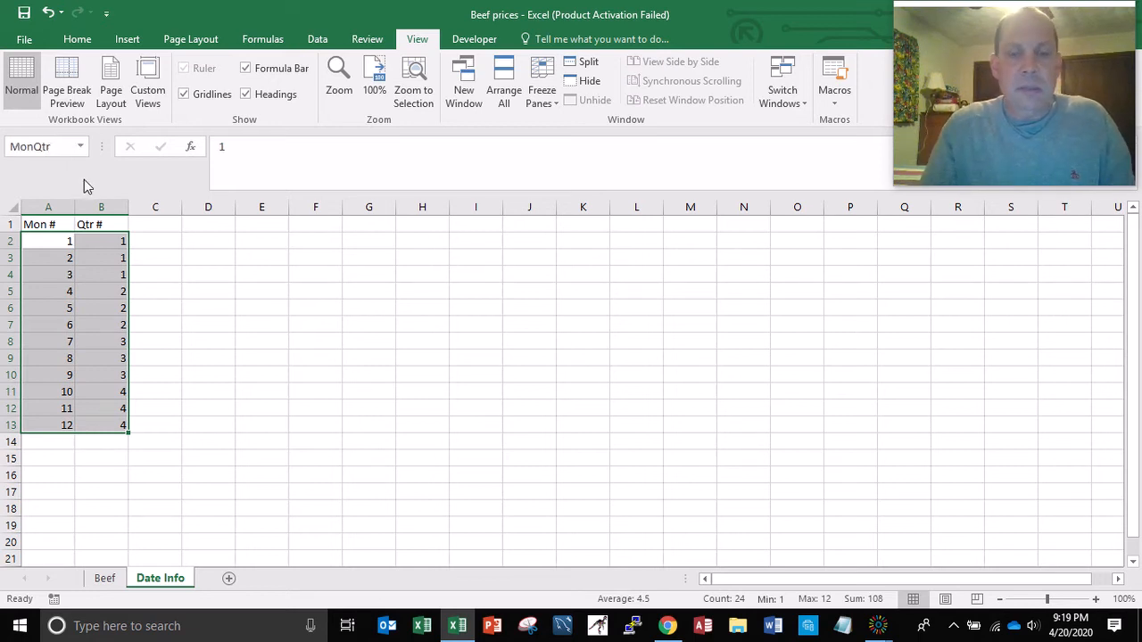
On the Beef sheet, enter the headers "Year" in G1, "Mon #" in H1 and "Qtr #" in I1.
click(103, 582)
click(458, 239)
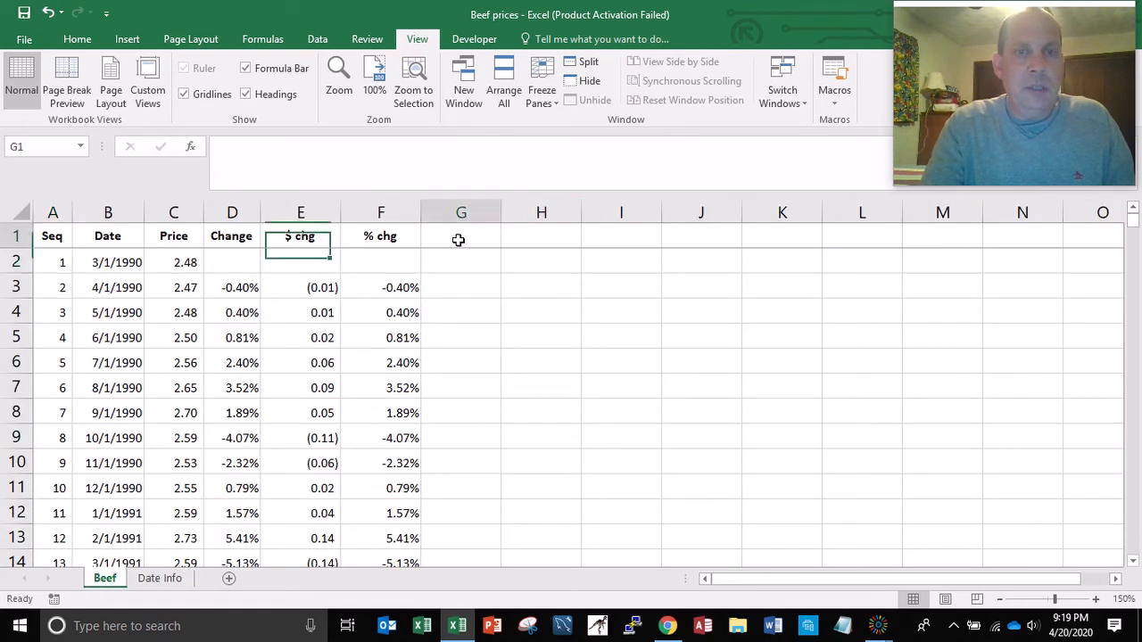
text(Year)
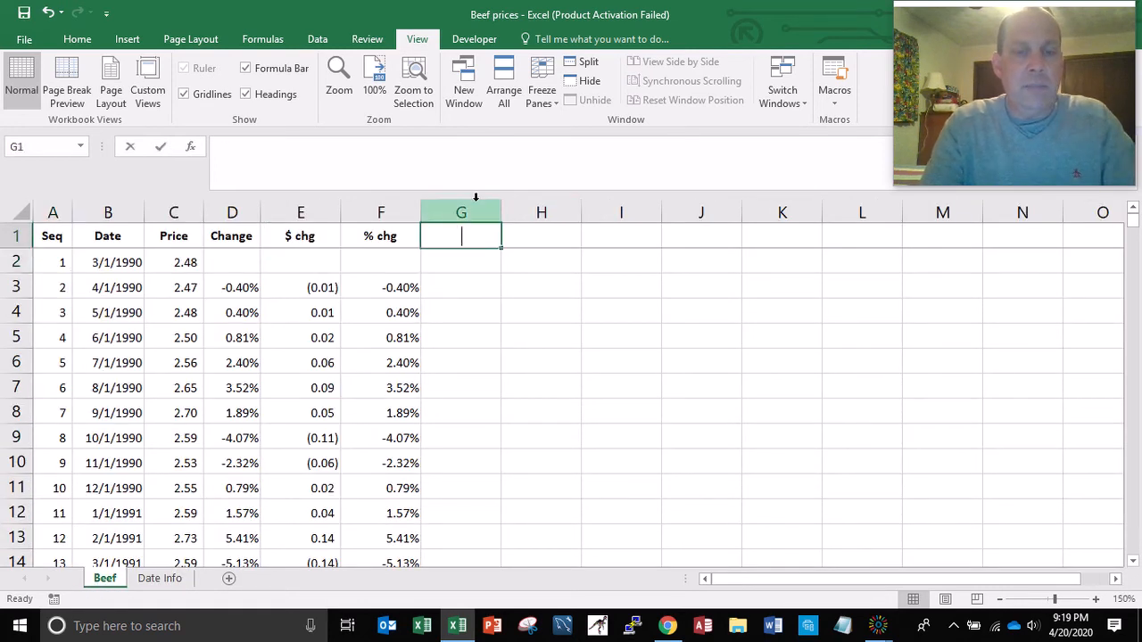
key(Tab)
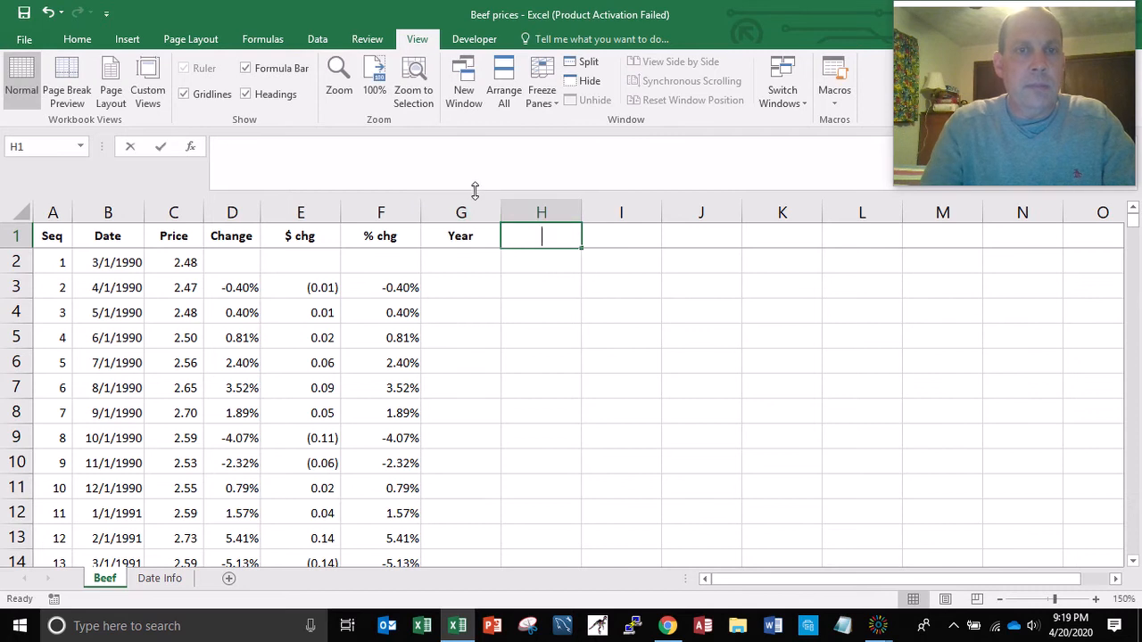
text(Month)
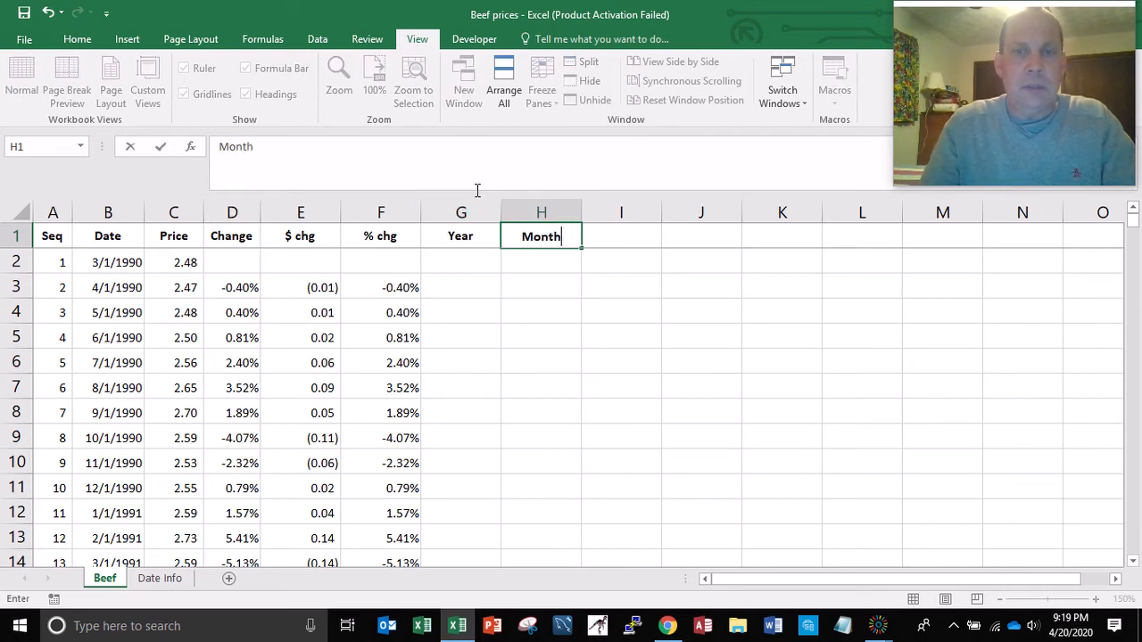
key(BackSpace)
key(BackSpace)
text(#)
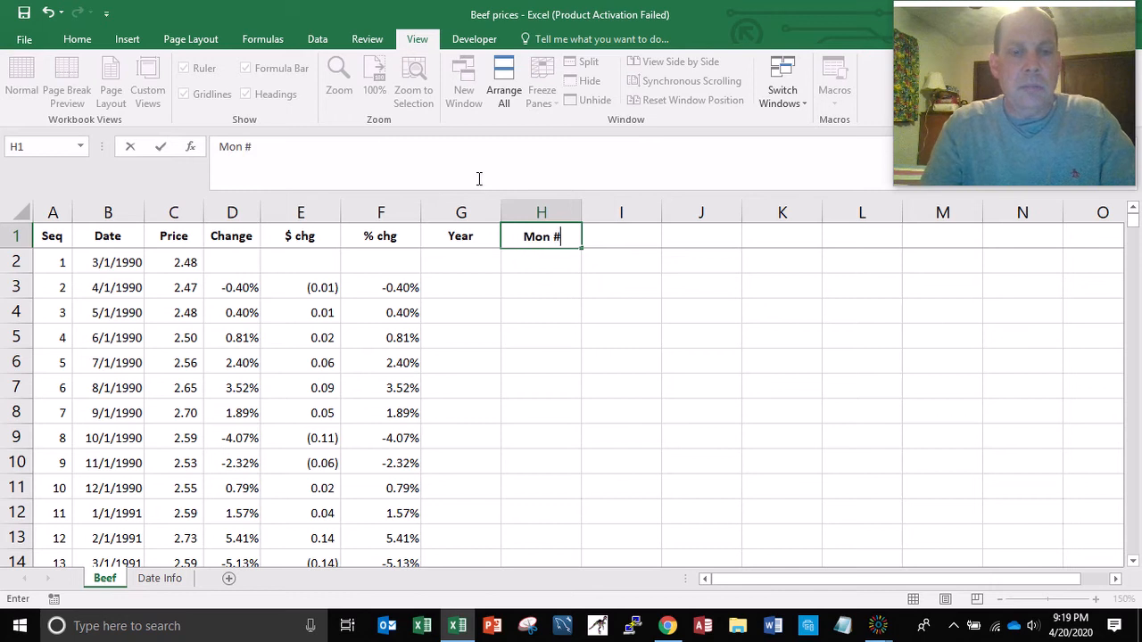
key(Tab)
text(Qtr)
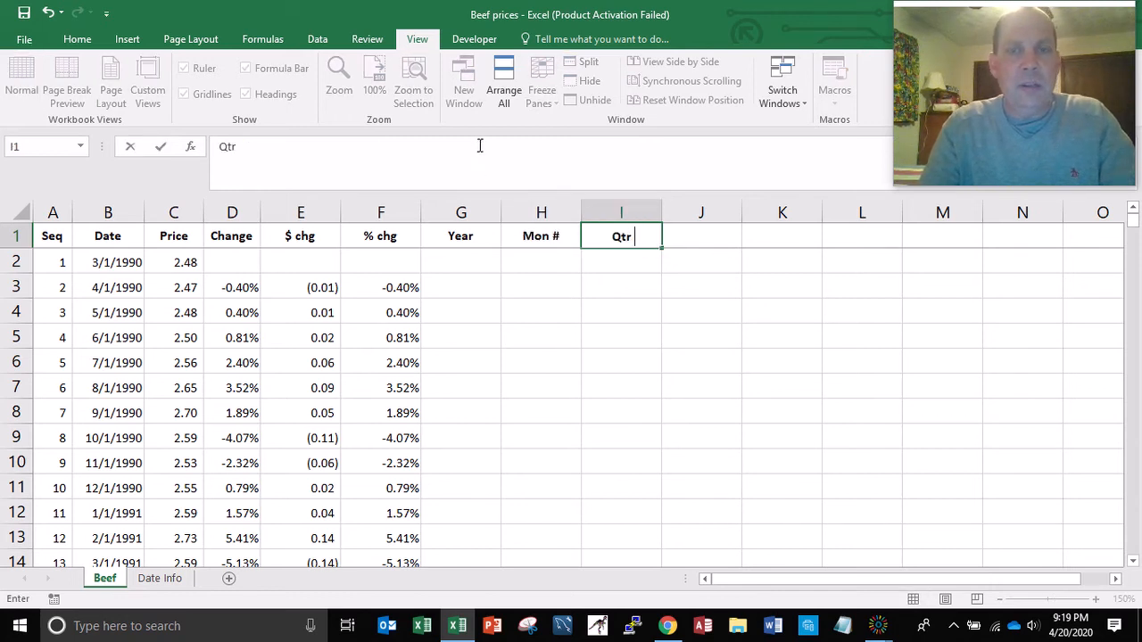
text( #)
key(Return)
Enter =YEAR(B2) in G2, fill it down the Year column for all dates, and narrow the column.
key(Left)
key(Left)
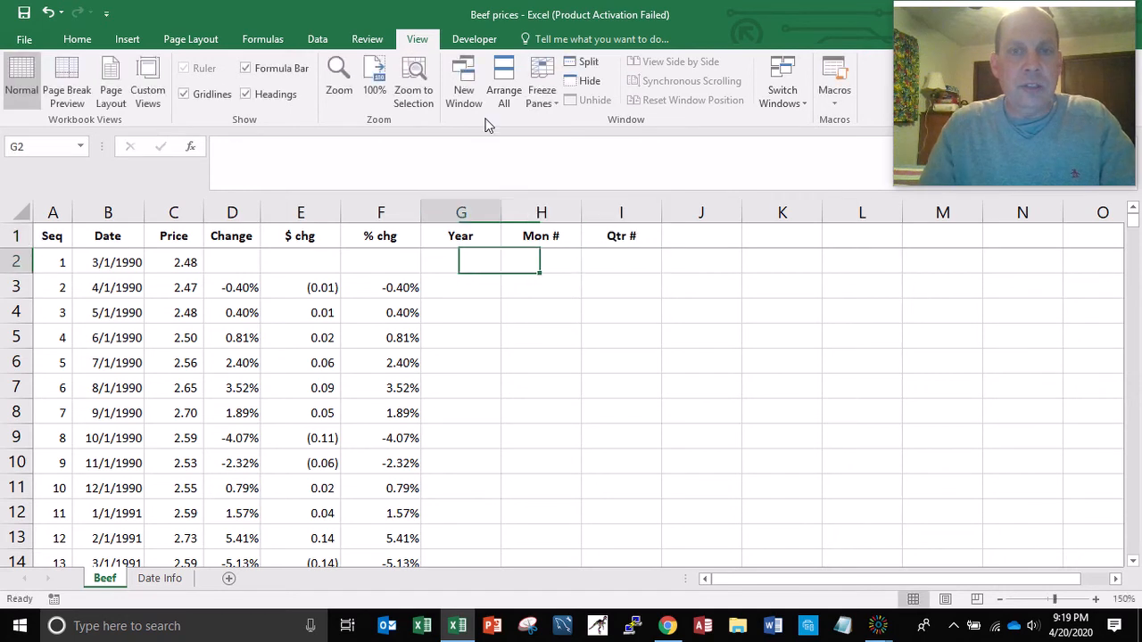
text(=year()
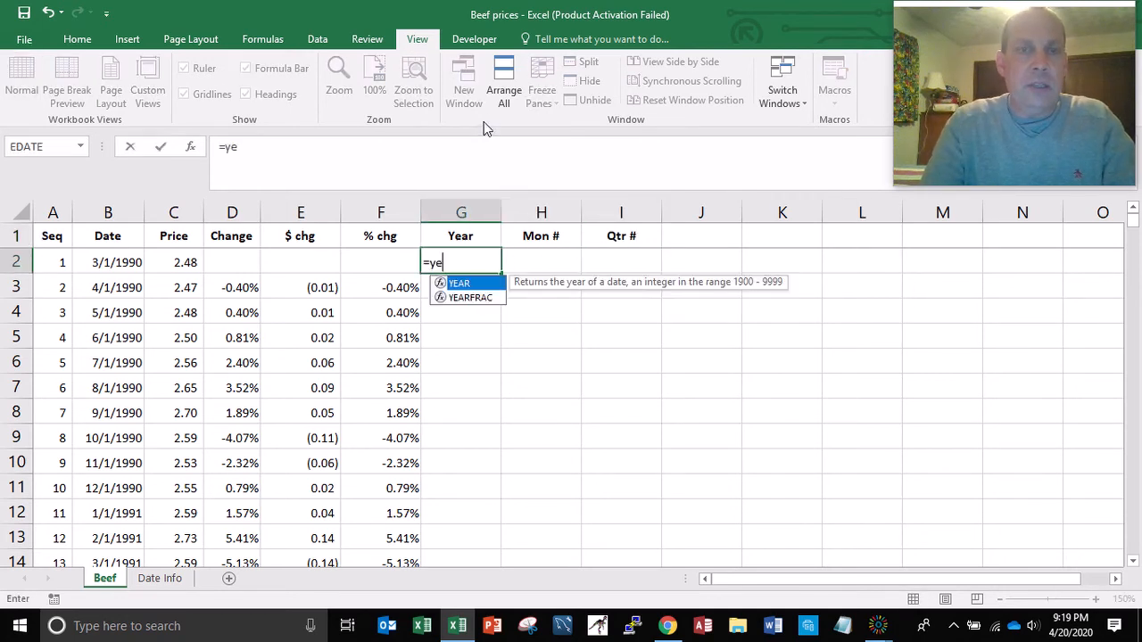
key(Left)
key(Left)
key(Left)
key(Left)
key(Left)
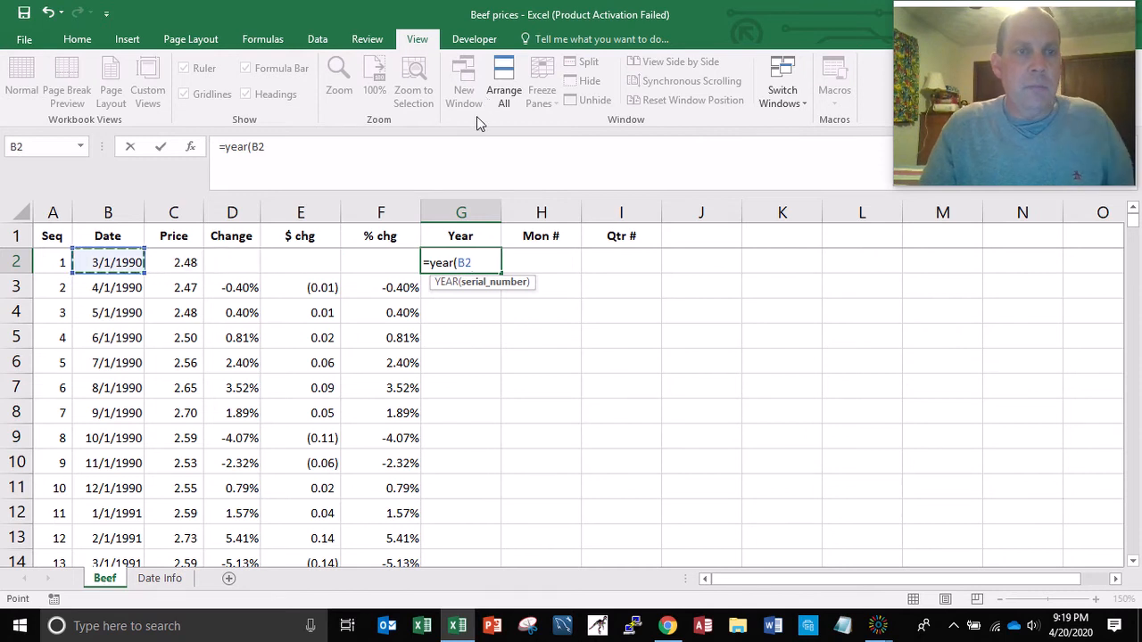
key(Return)
key(Up)
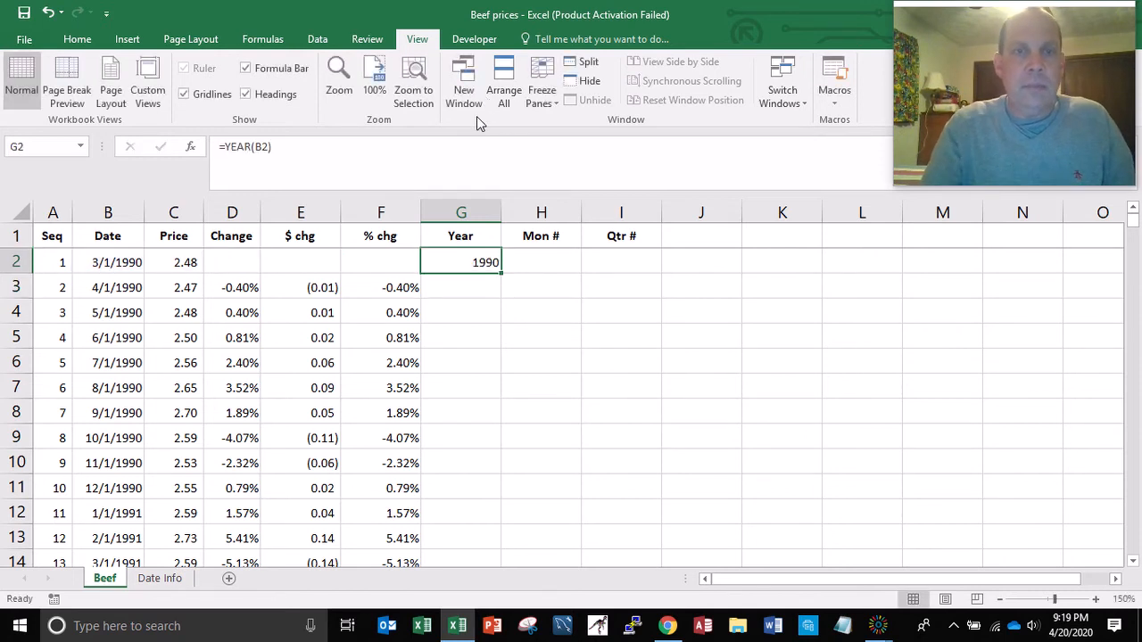
double_click(504, 266)
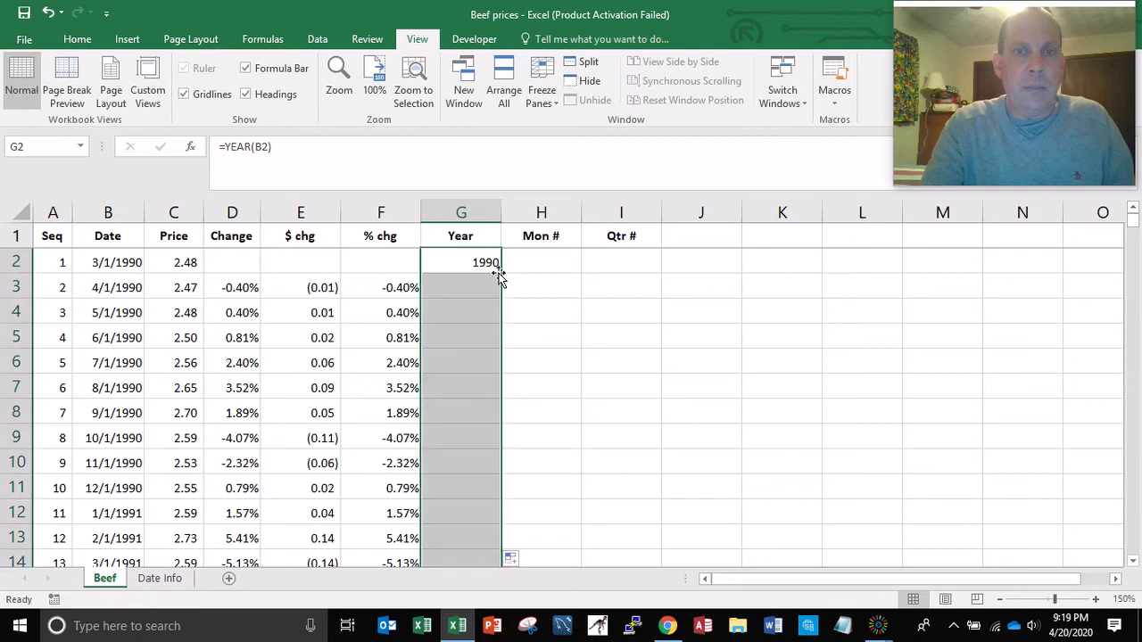
double_click(501, 212)
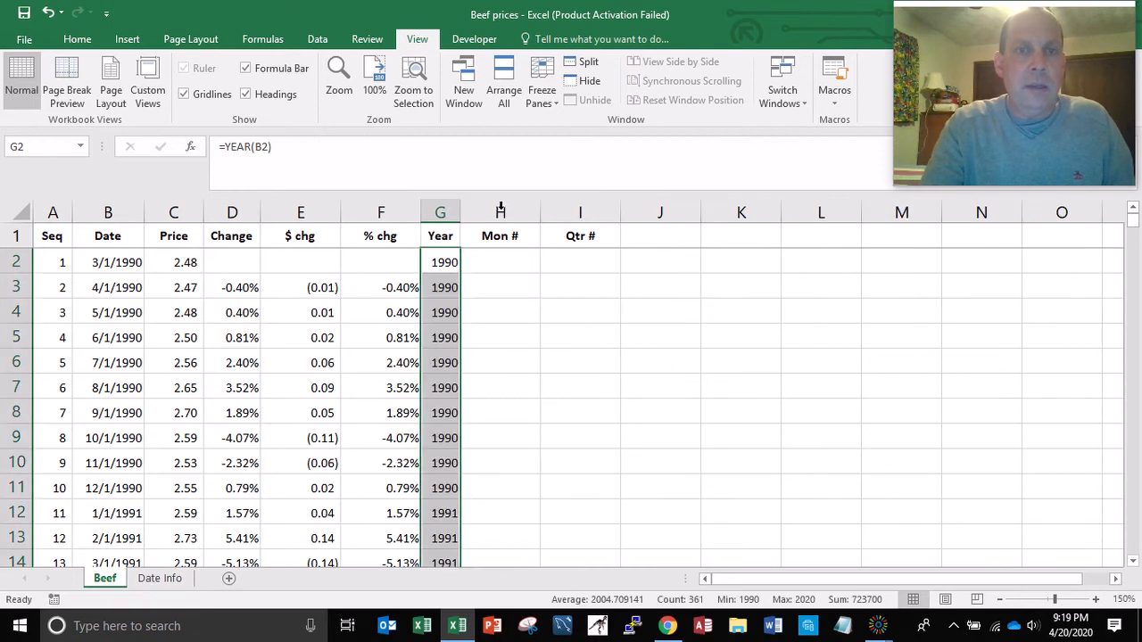
drag(460, 215, 472, 217)
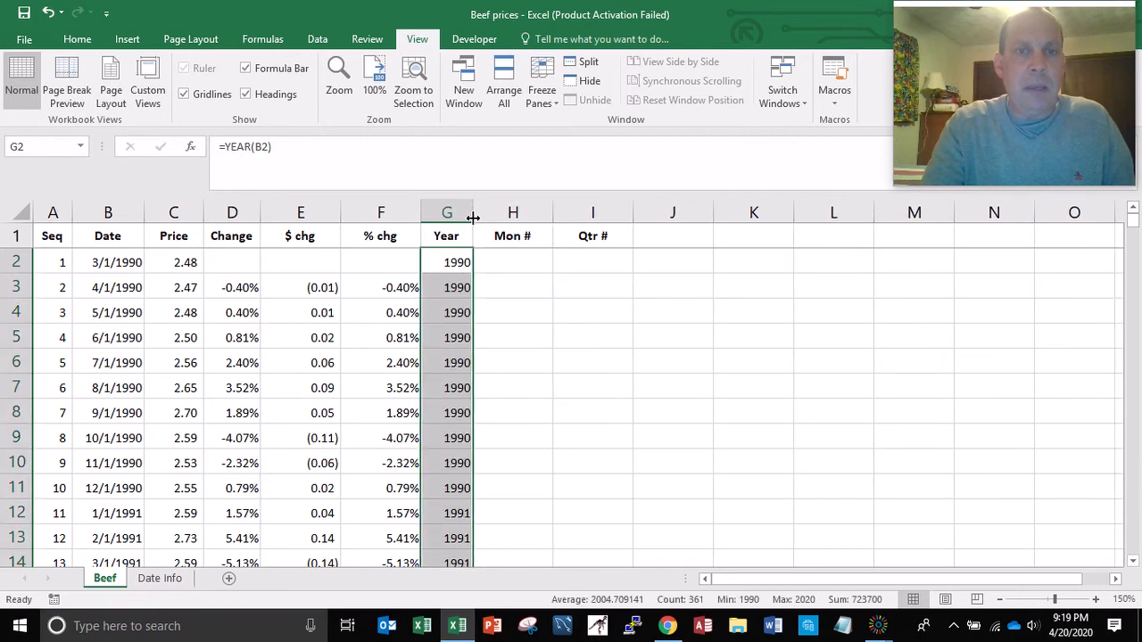
Enter =MONTH(B2) in H2, fill it down the Mon # column for all dates, and fit the column width to its contents.
click(504, 255)
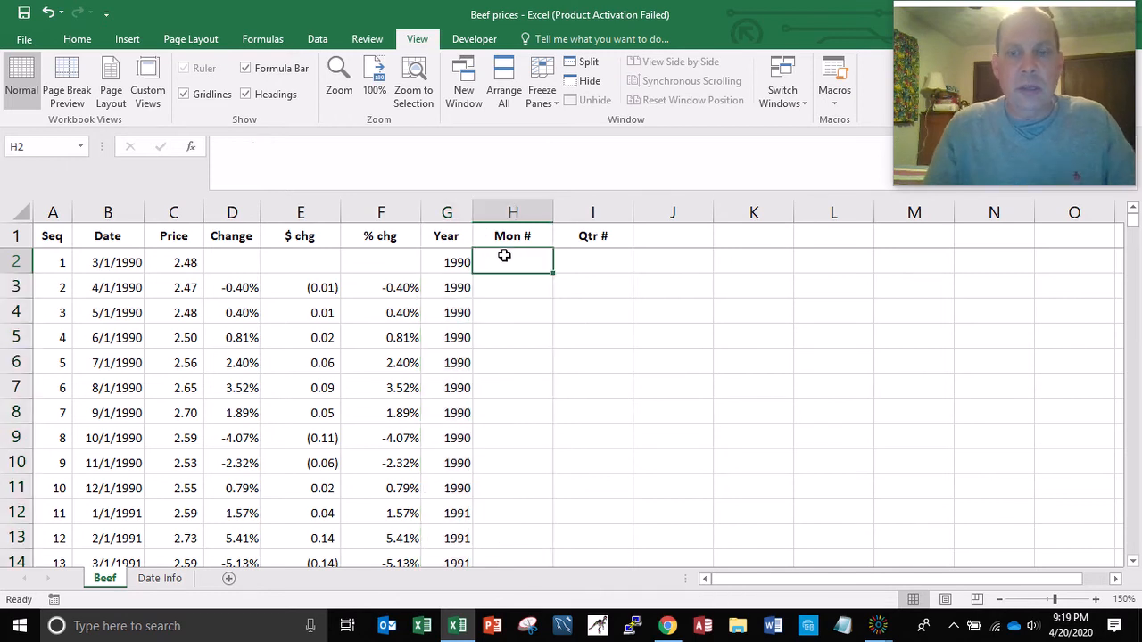
text(=month()
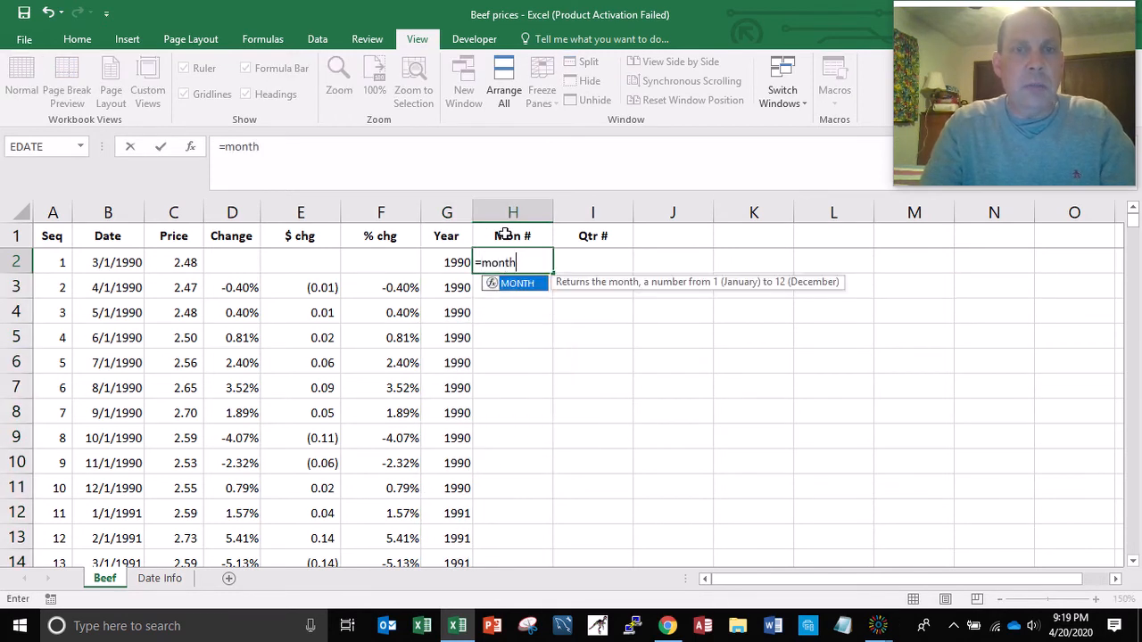
key(Left)
key(Left)
key(Left)
key(Left)
key(Left)
key(Left)
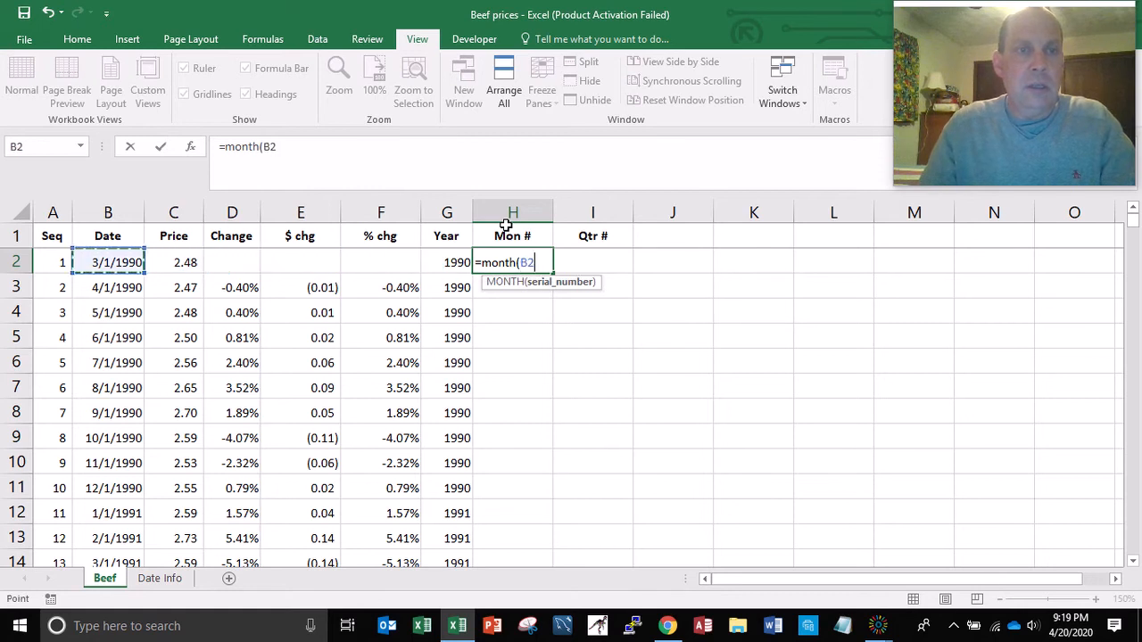
key(Return)
key(Up)
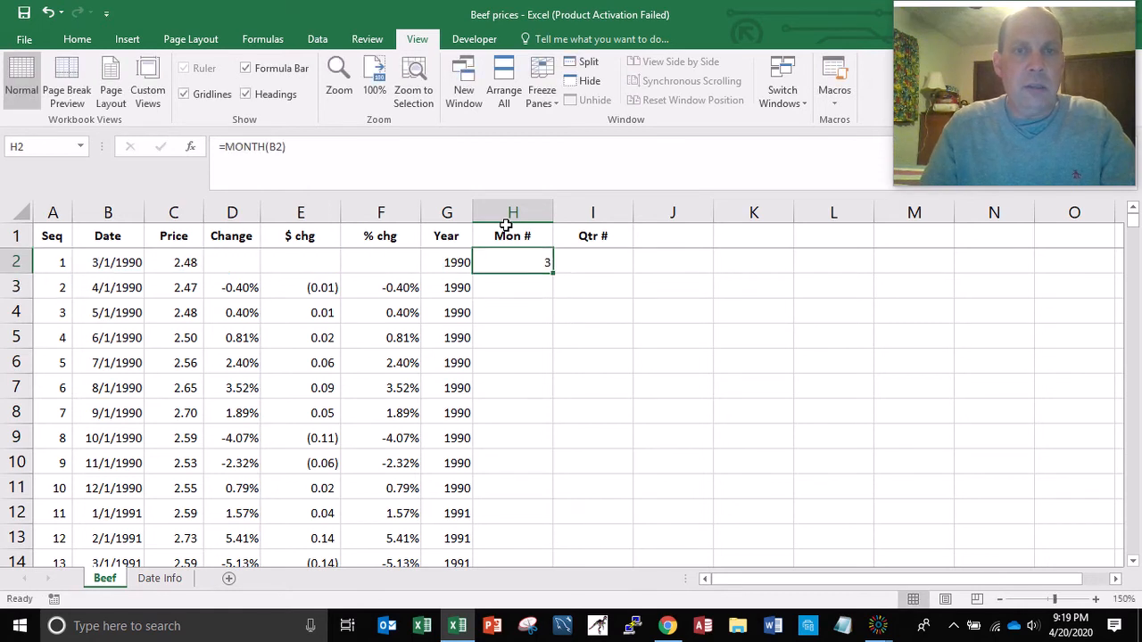
double_click(553, 211)
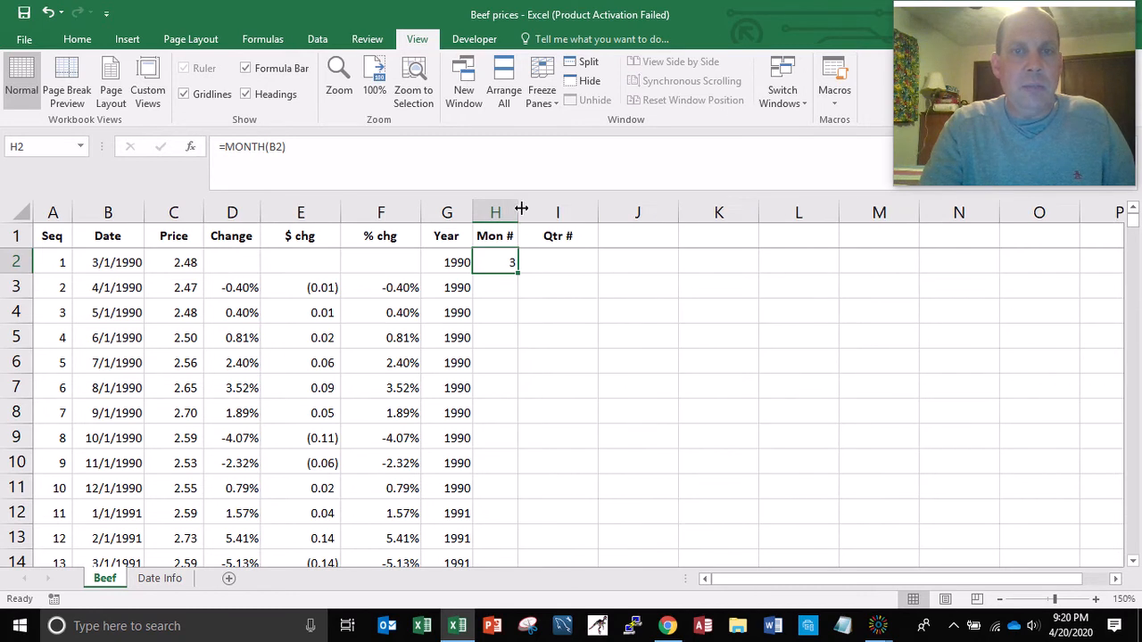
double_click(516, 276)
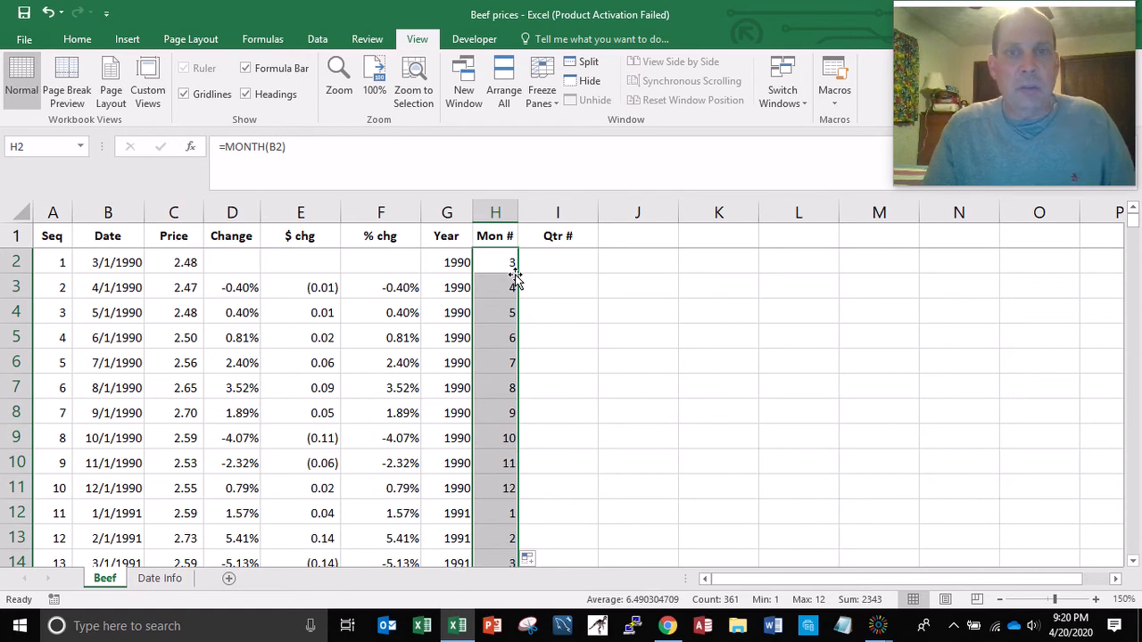
Enter =VLOOKUP(H2,MonQtr,2,FALSE) in I2 and fill it down the Qtr # column for all dates.
key(Right)
text(=)
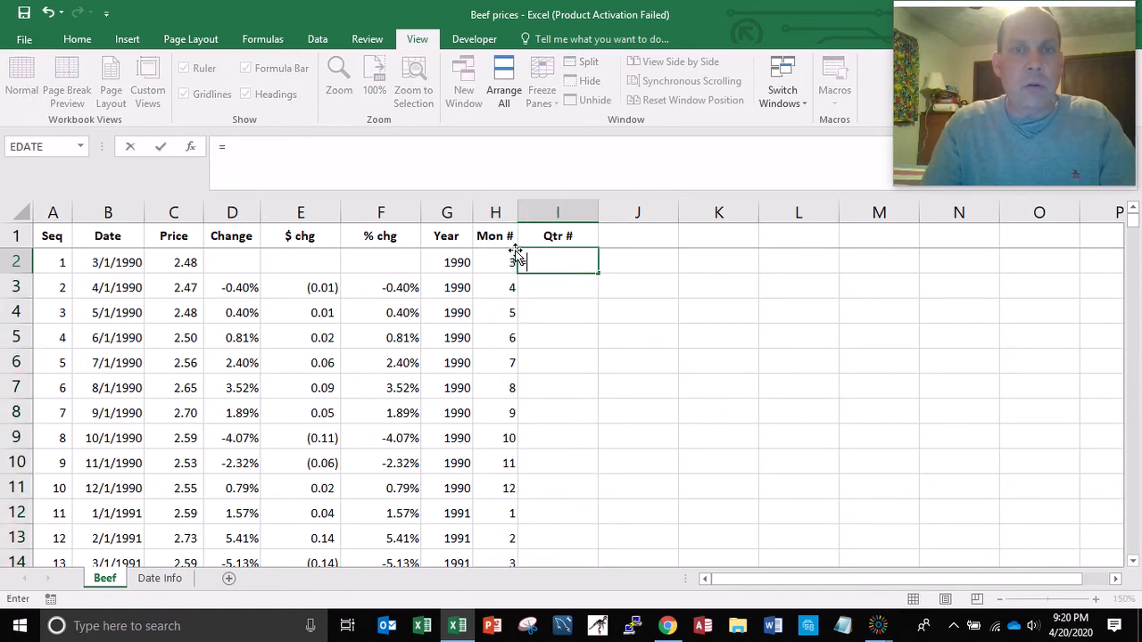
text(v)
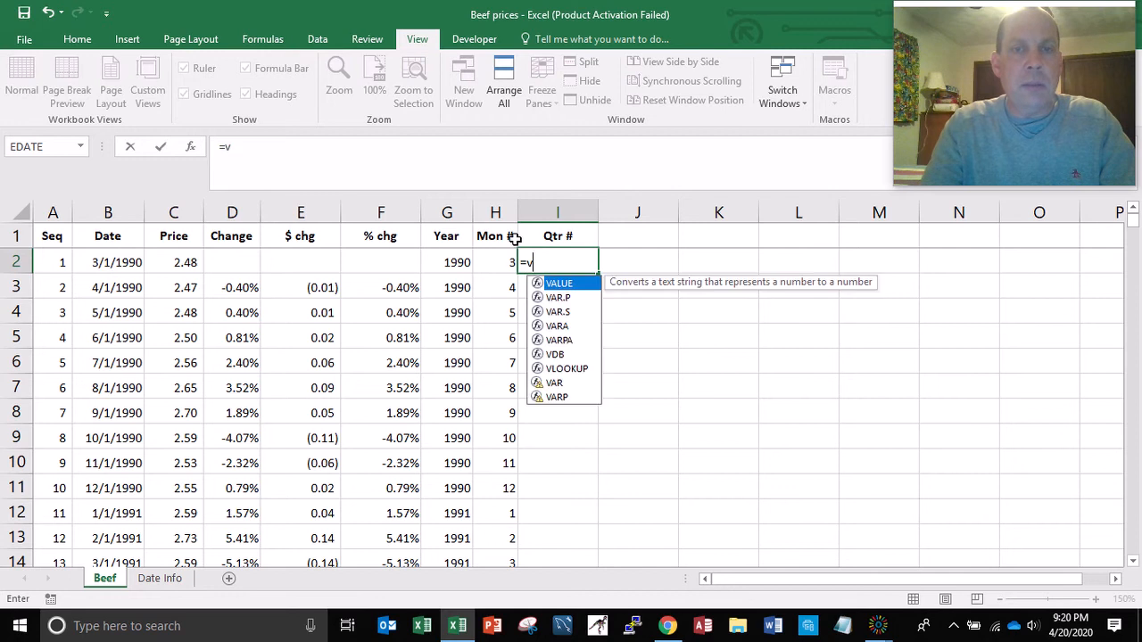
text(lookup()
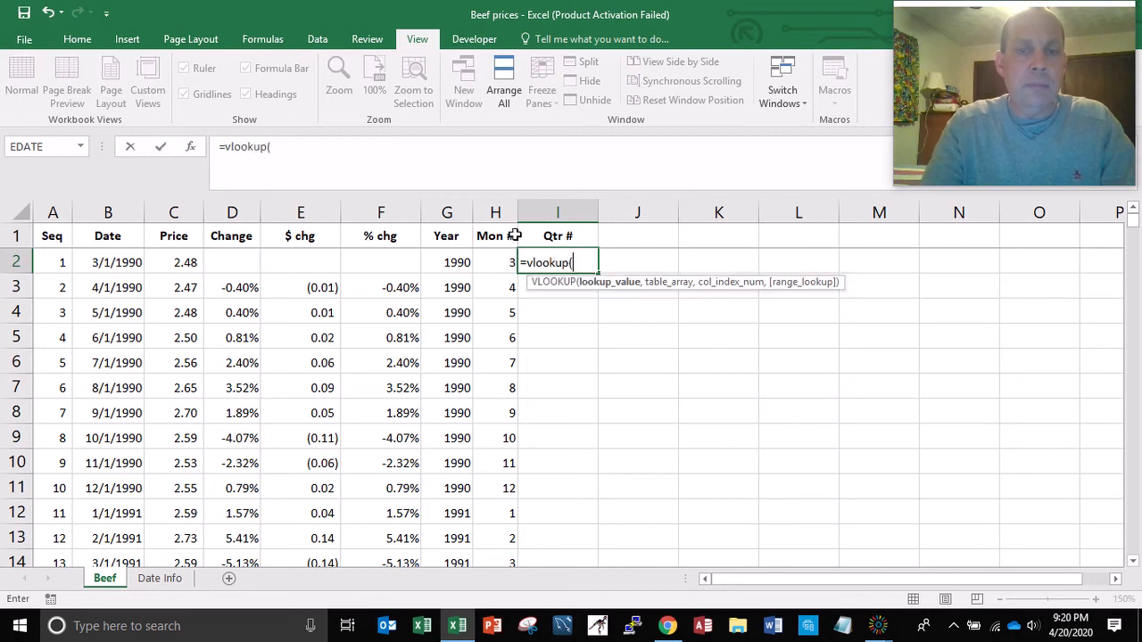
key(Left)
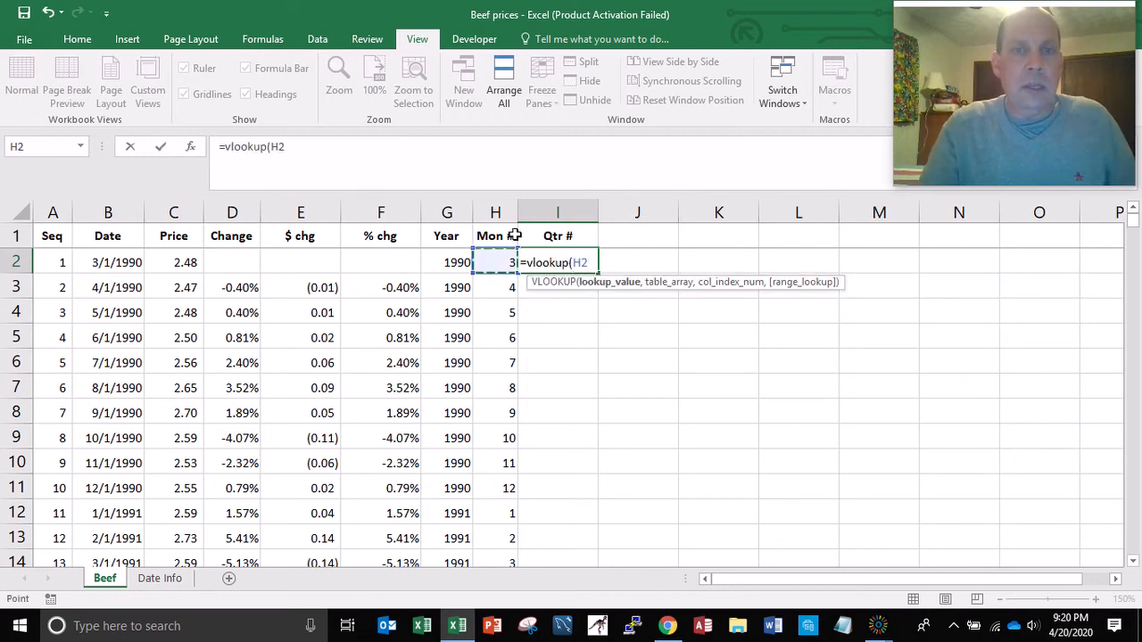
text(,)
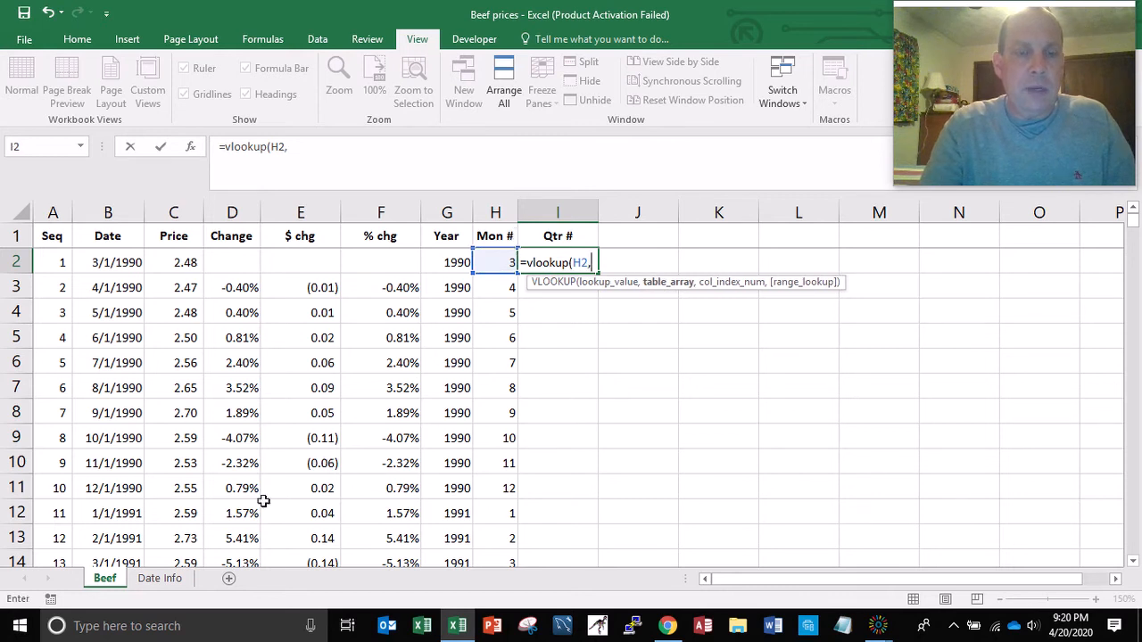
click(163, 578)
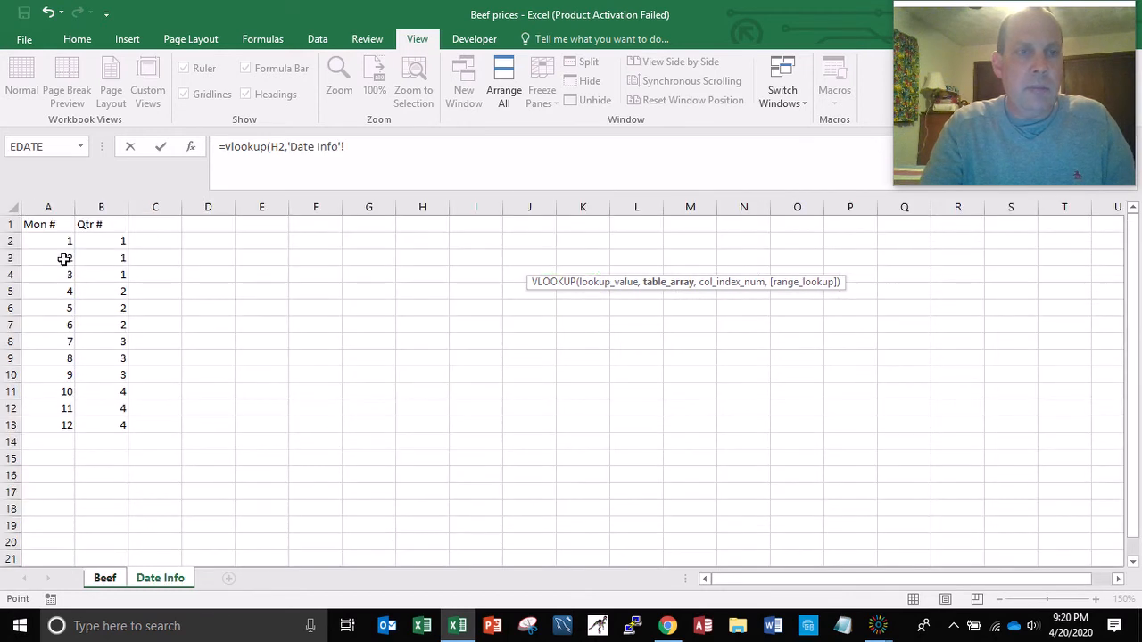
drag(61, 246, 96, 420)
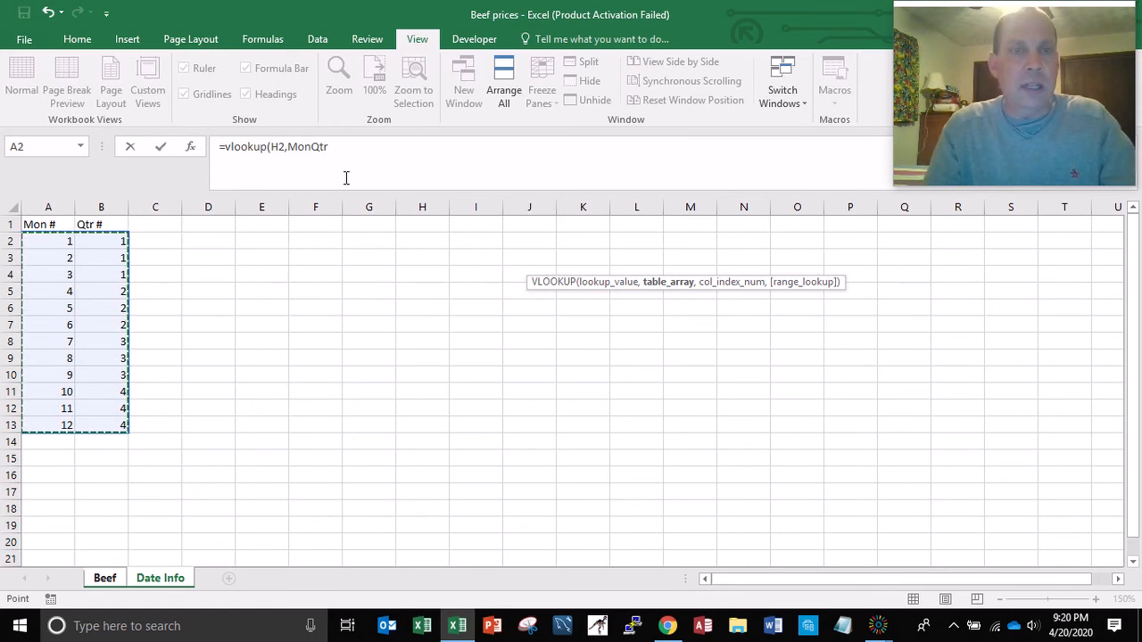
text(,)
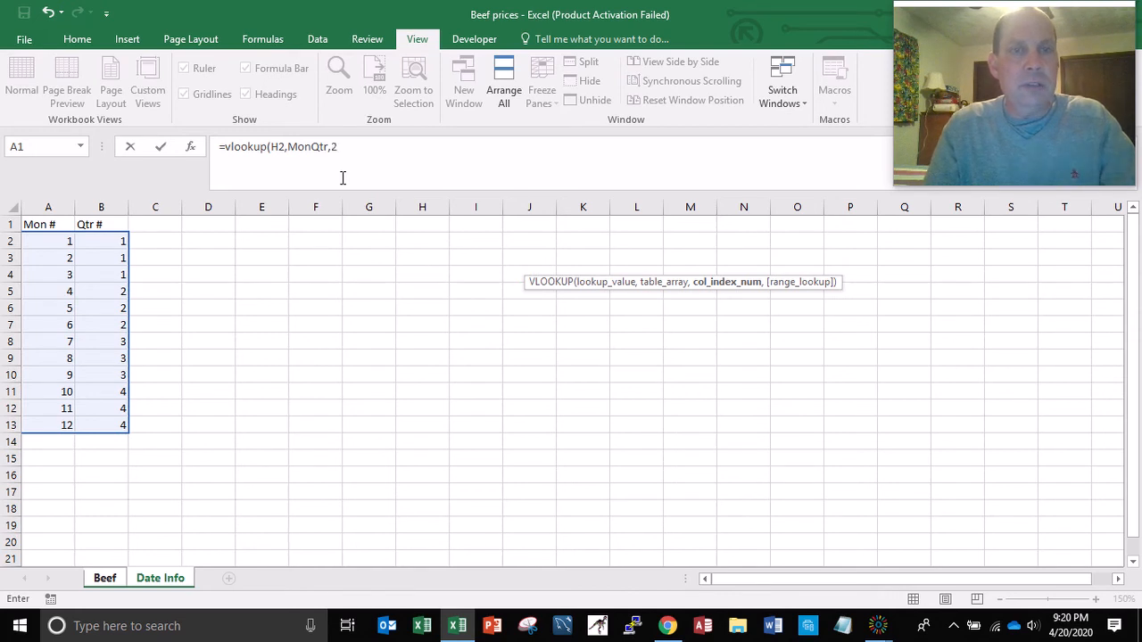
text(2,)
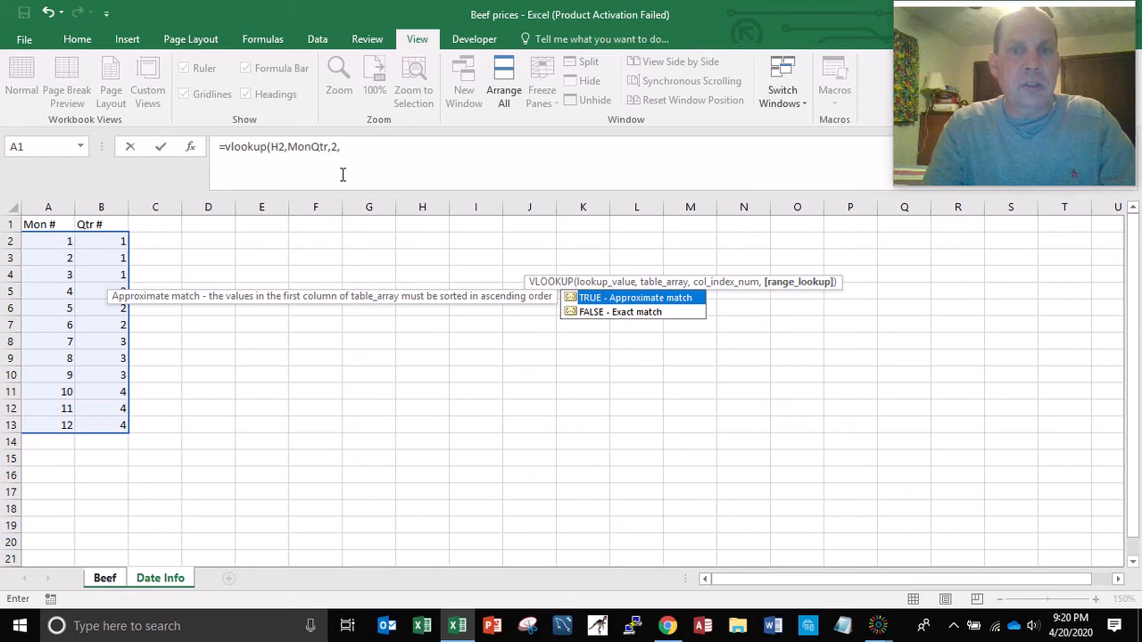
text(false))
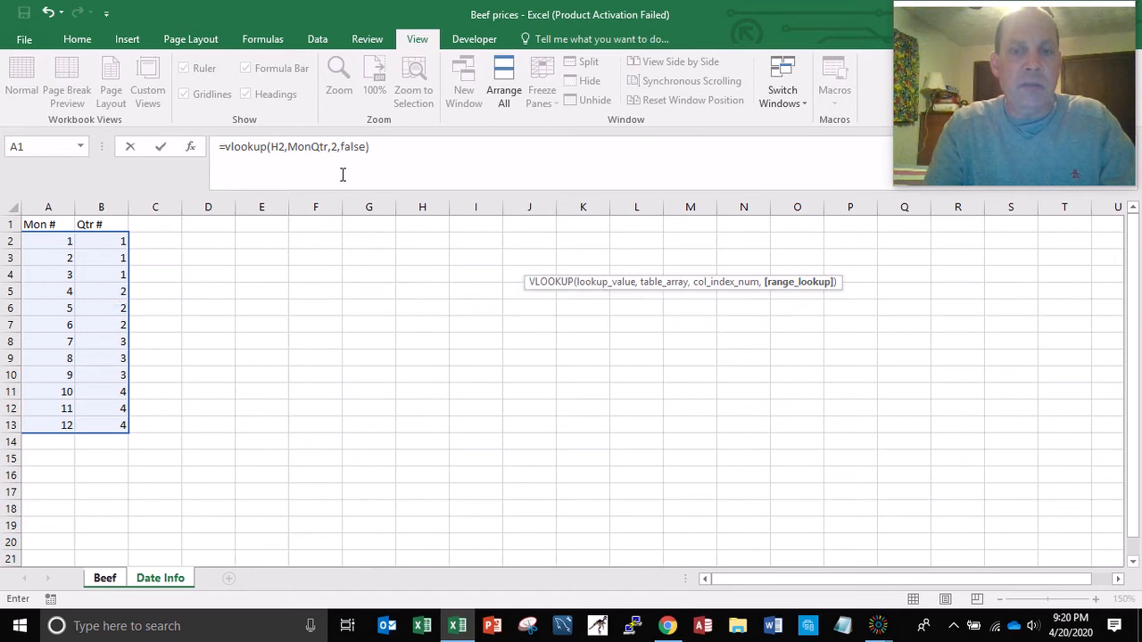
key(Return)
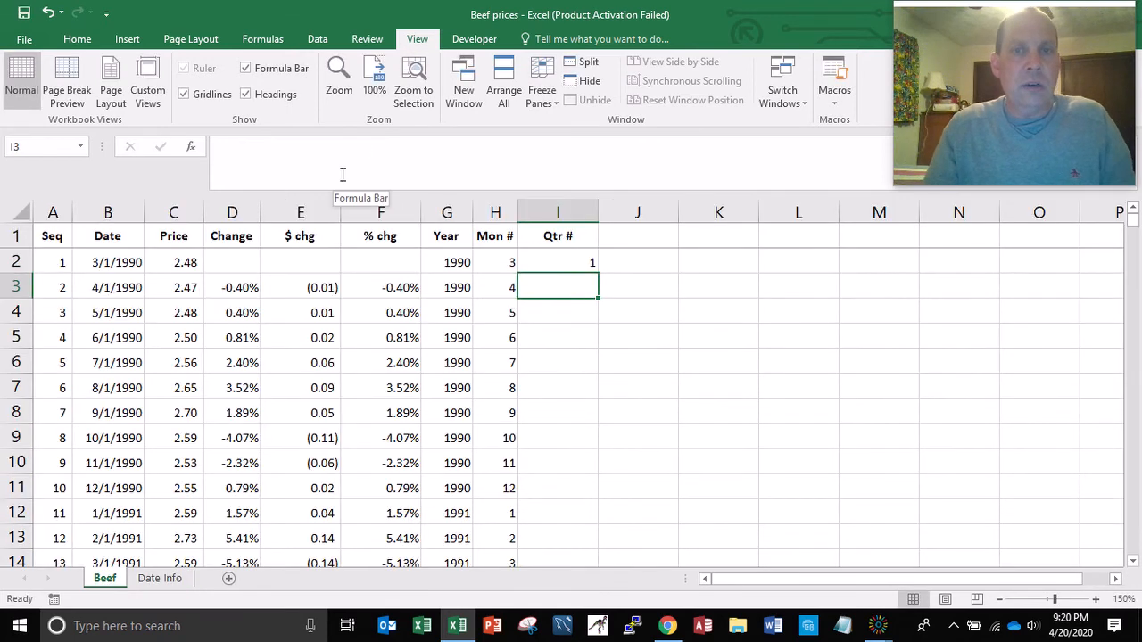
key(Up)
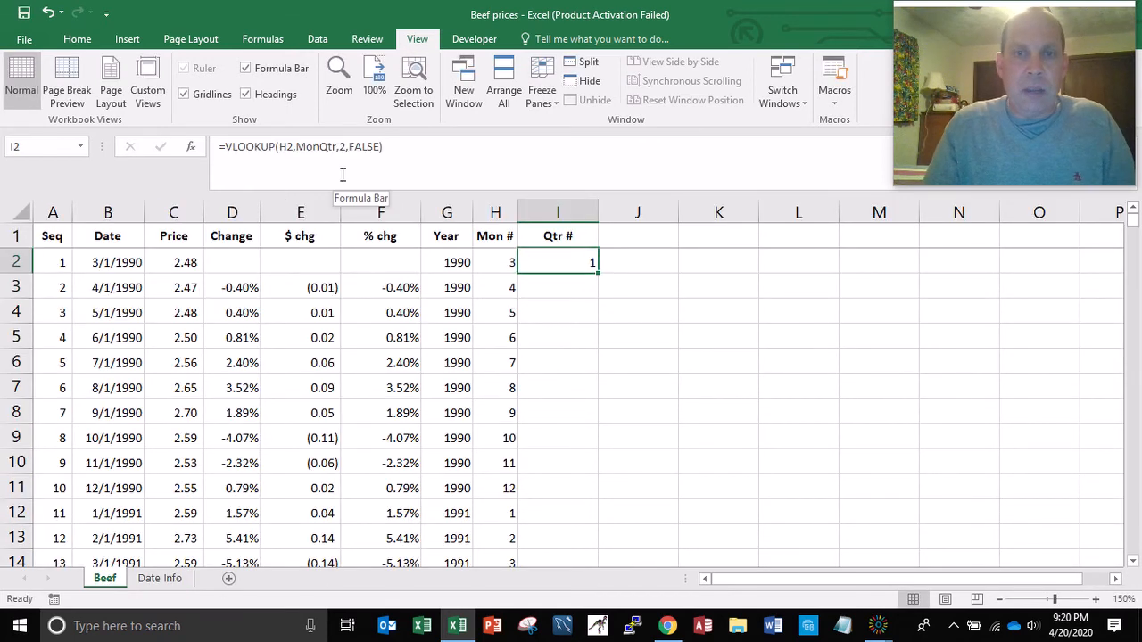
double_click(598, 276)
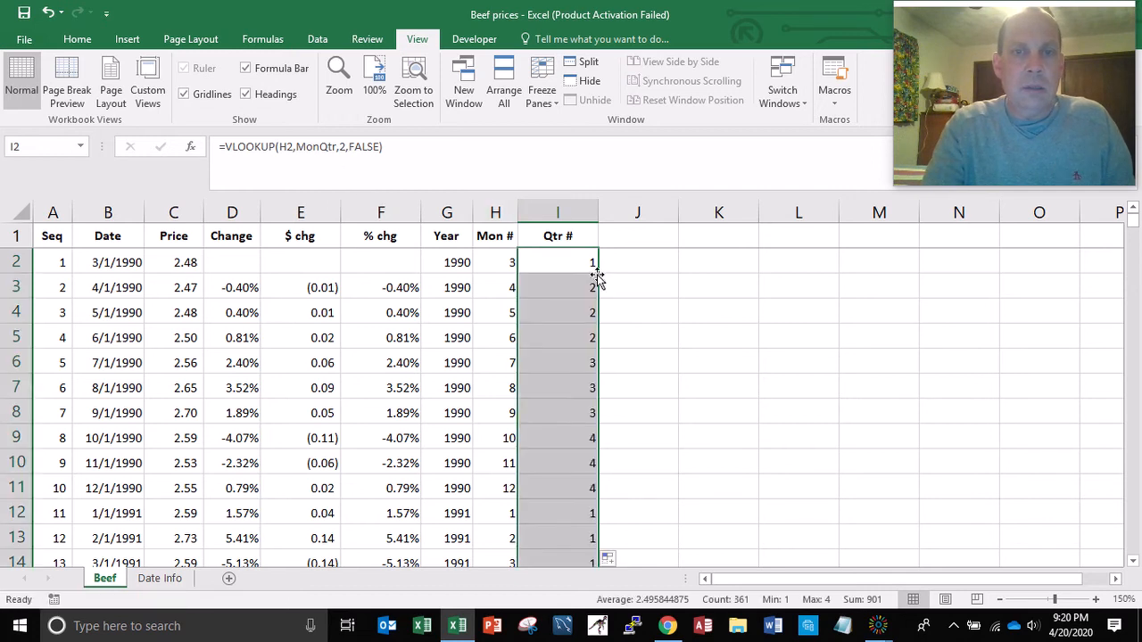
Narrow the Qtr # column to slightly wider than its header and save the workbook.
double_click(596, 213)
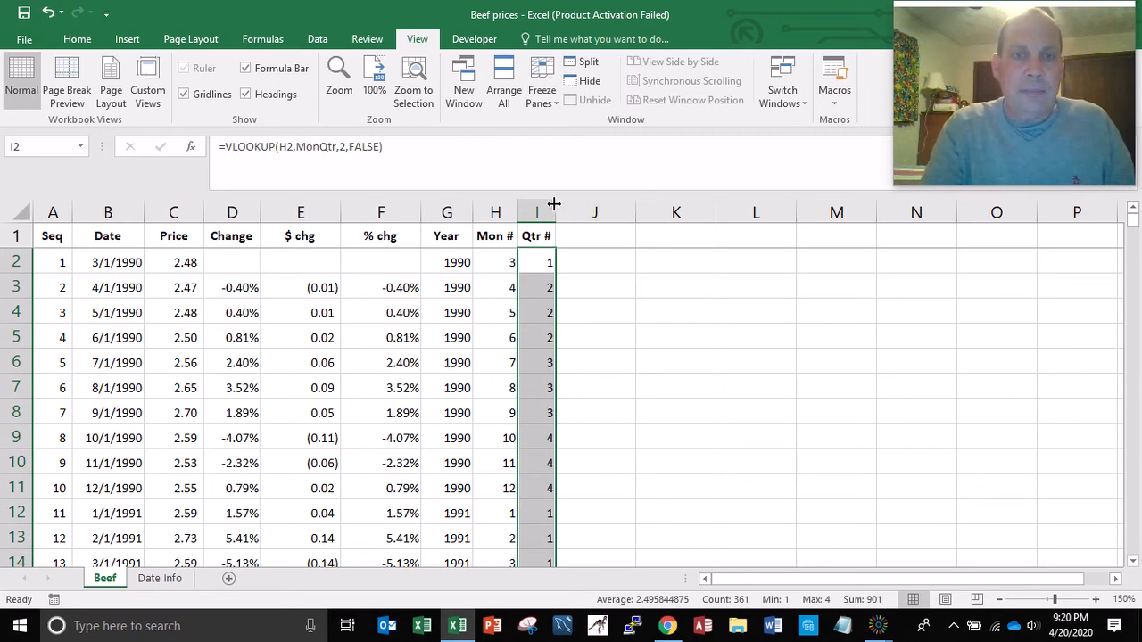
drag(555, 205, 568, 208)
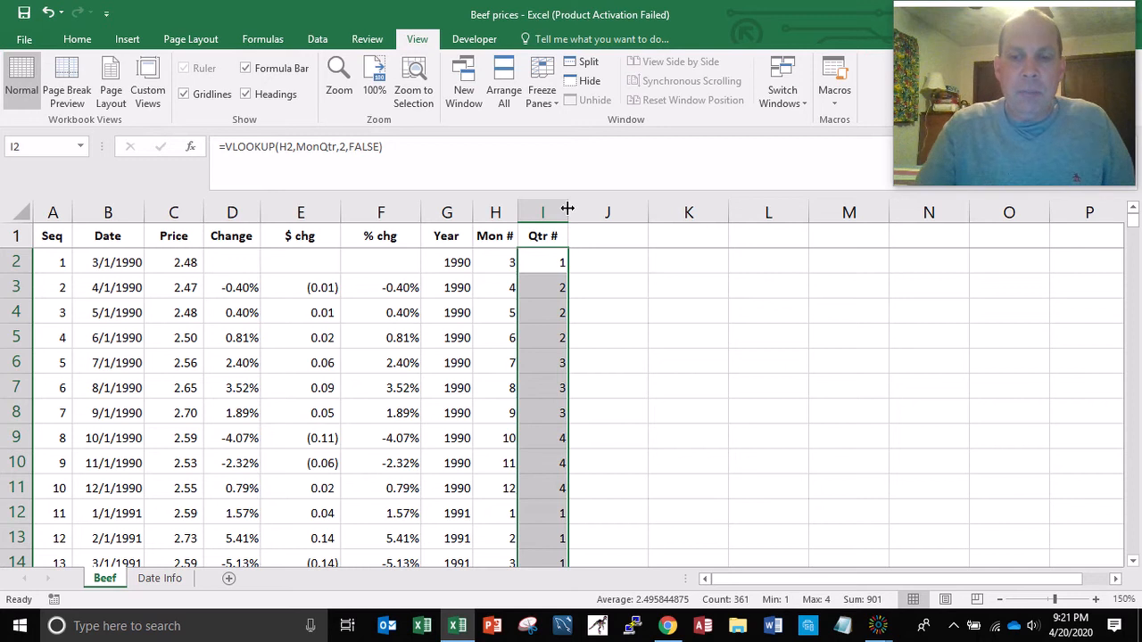
key(ctrl+Home)
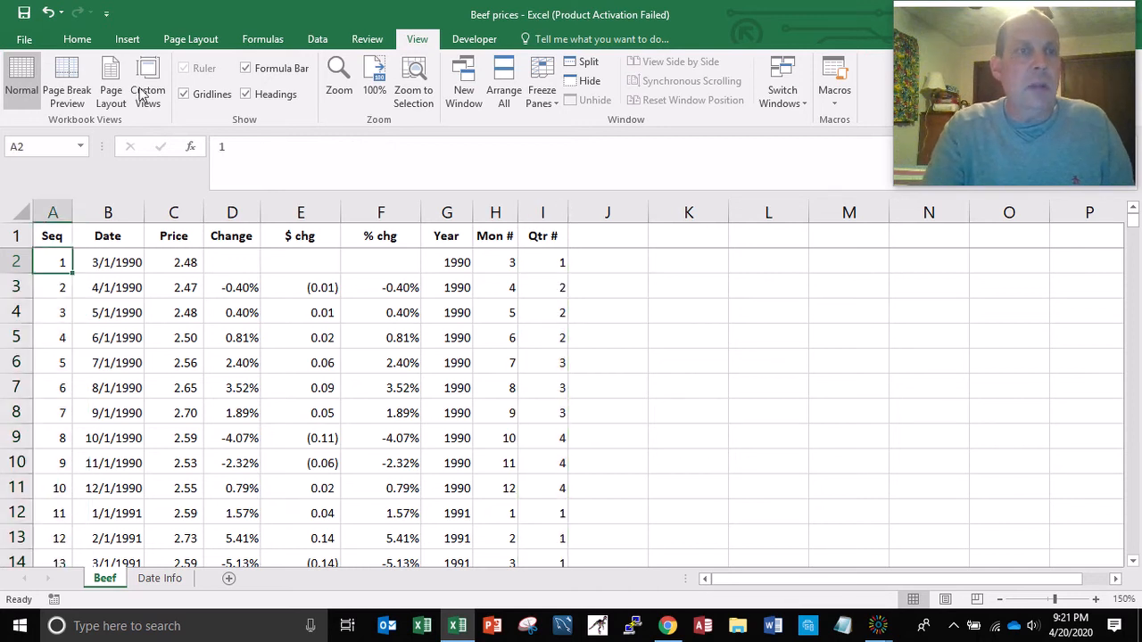
click(25, 13)
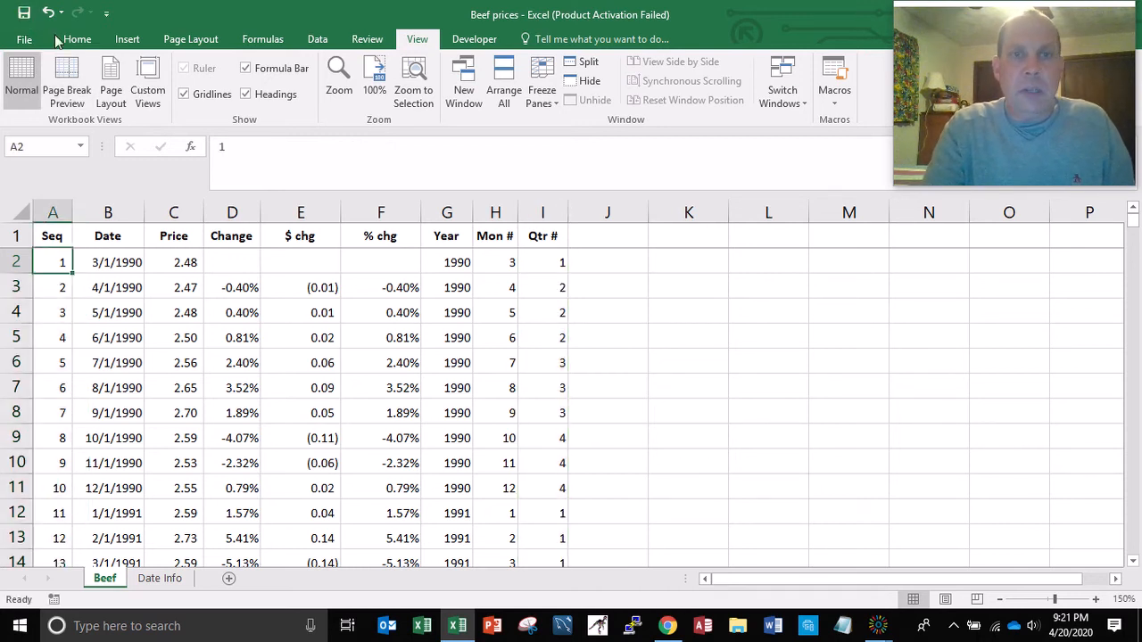
Enter 2 as the header value in J1, beside the Qtr # column.
click(606, 241)
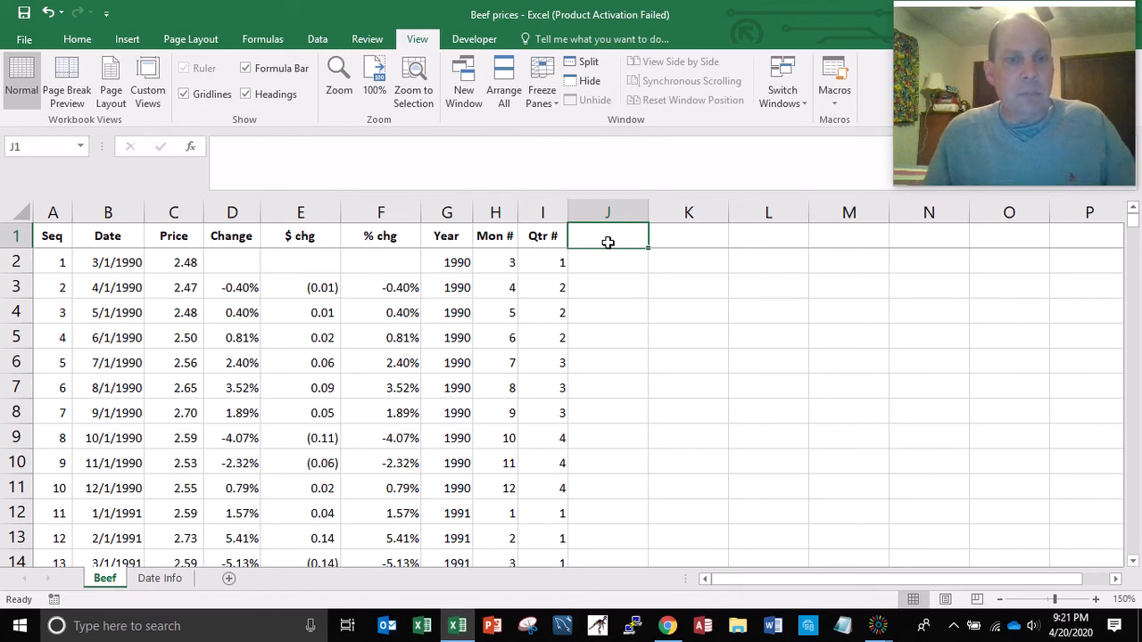
text(2)
key(Return)
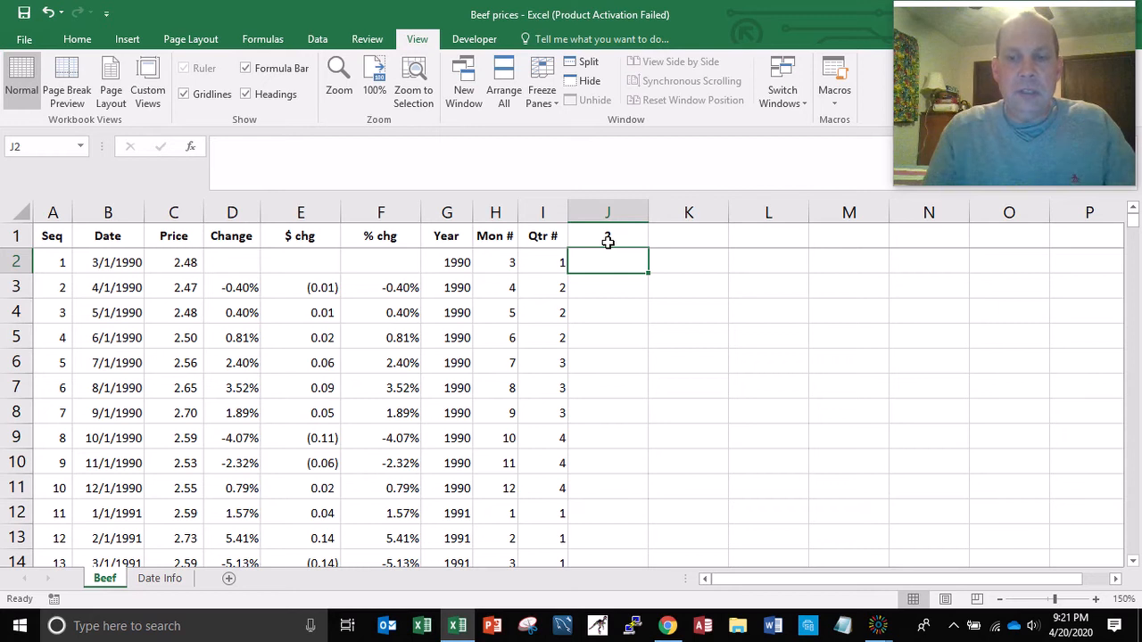
text(=)
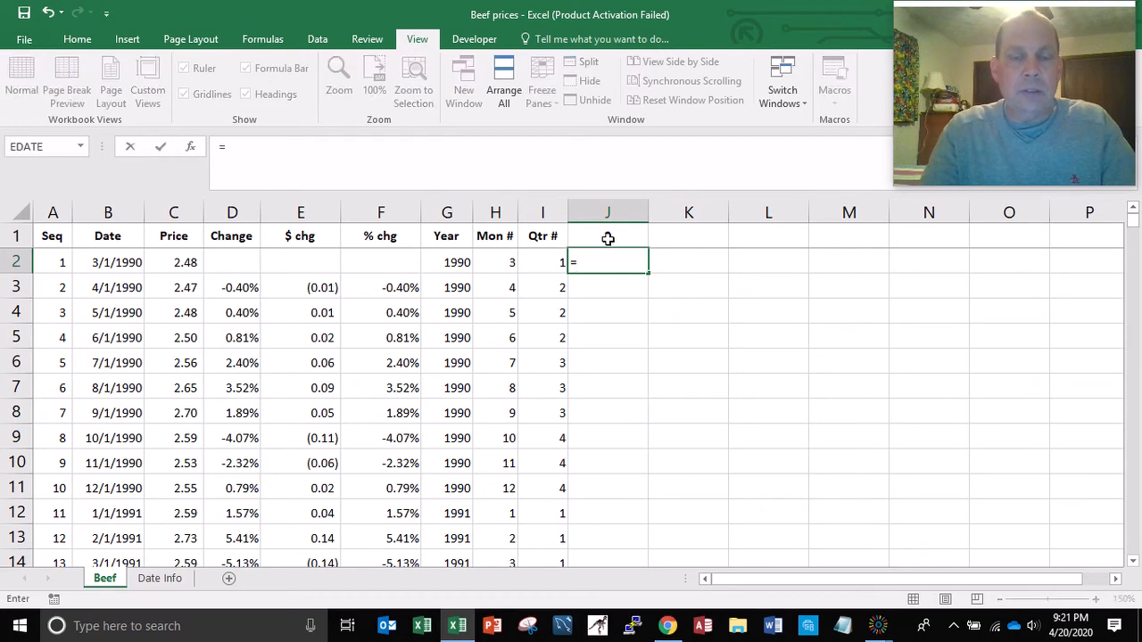
text(roundd)
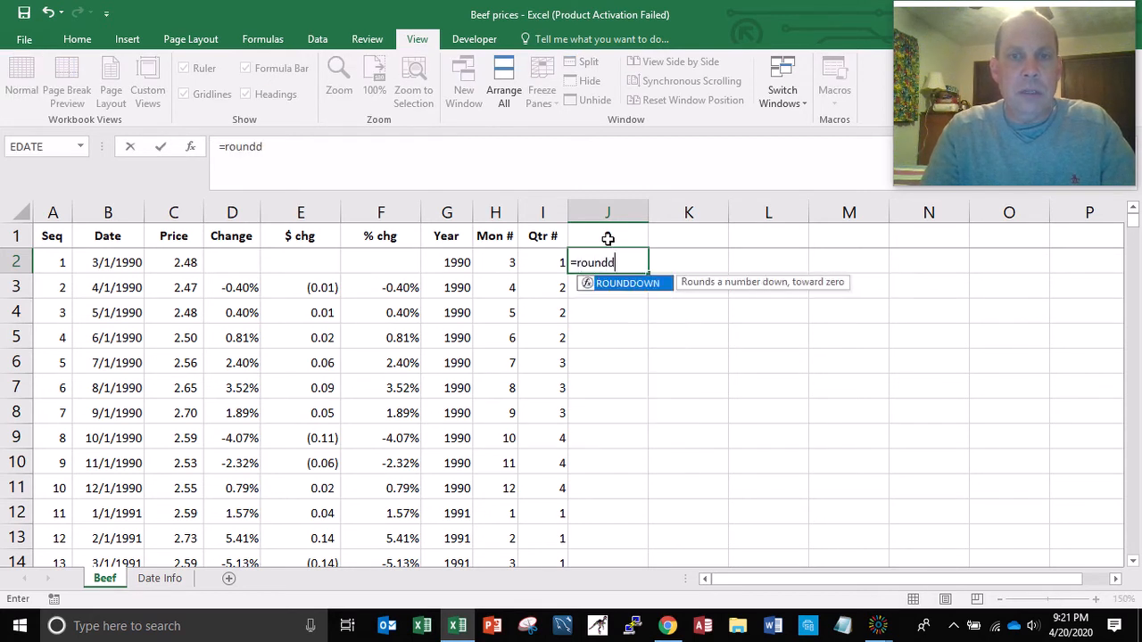
text(own()
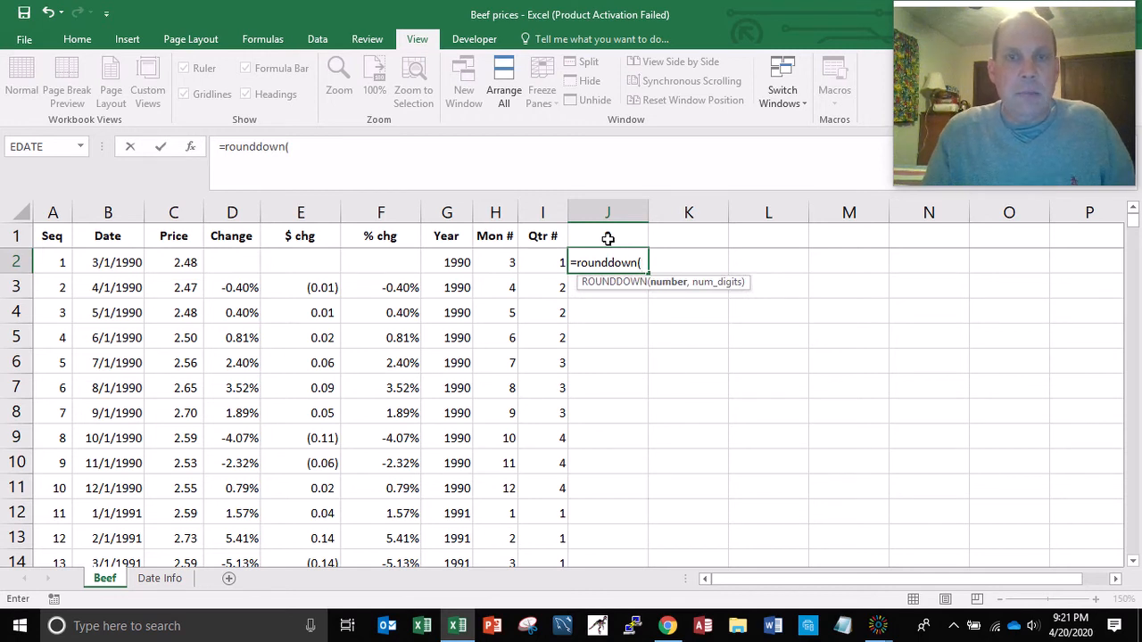
key(Left)
key(Left)
key(Left)
key(Left)
key(Left)
key(Left)
key(Left)
key(Left)
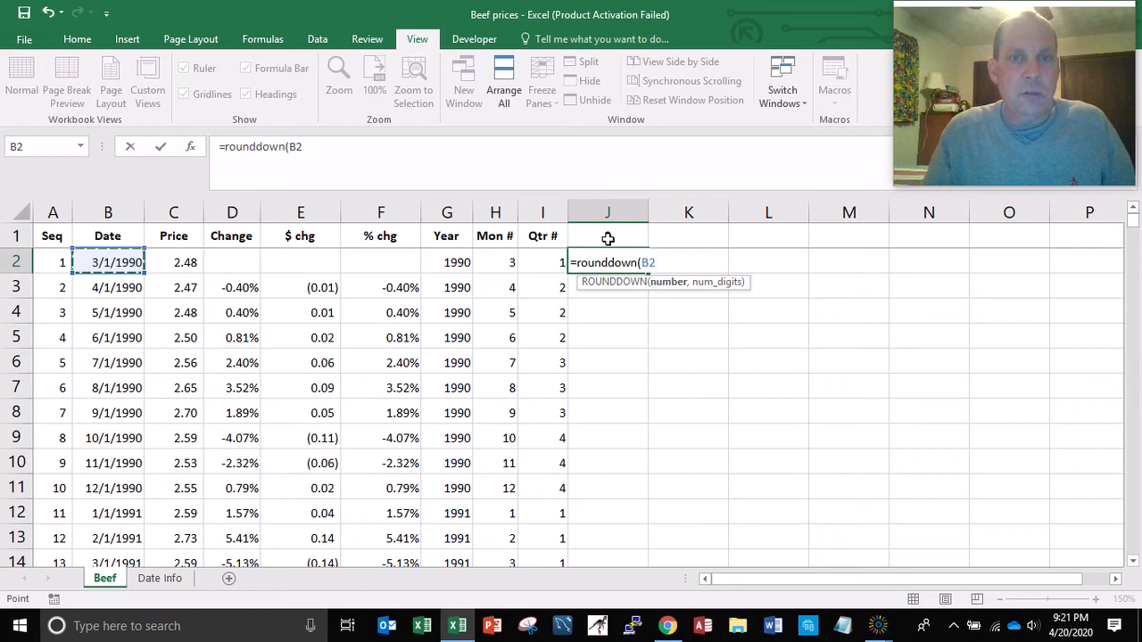
text(/)
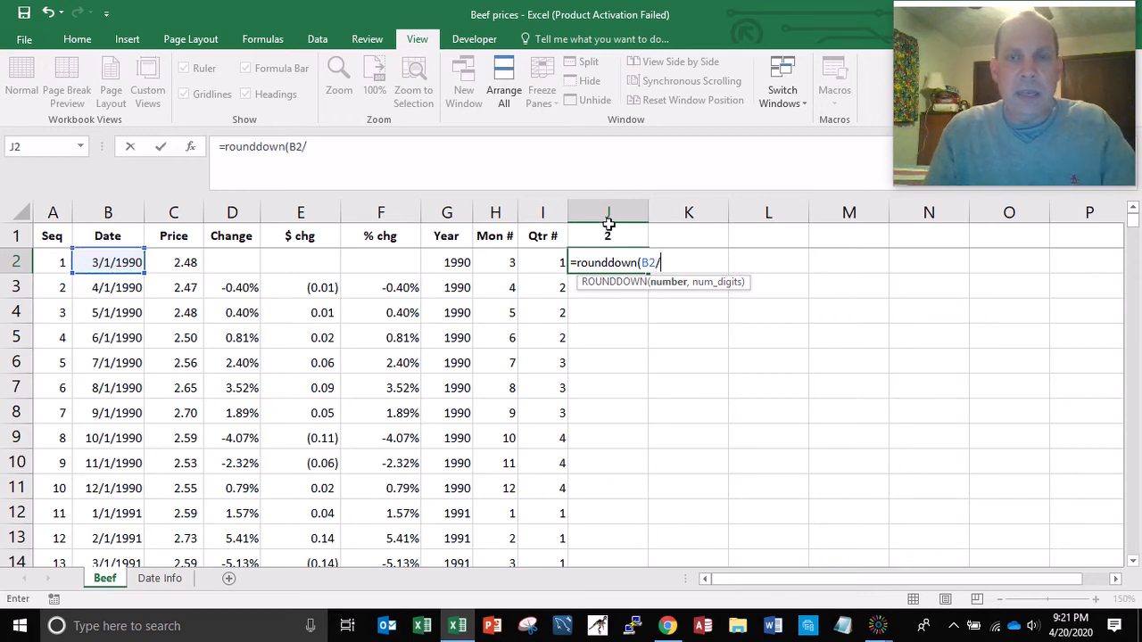
click(607, 232)
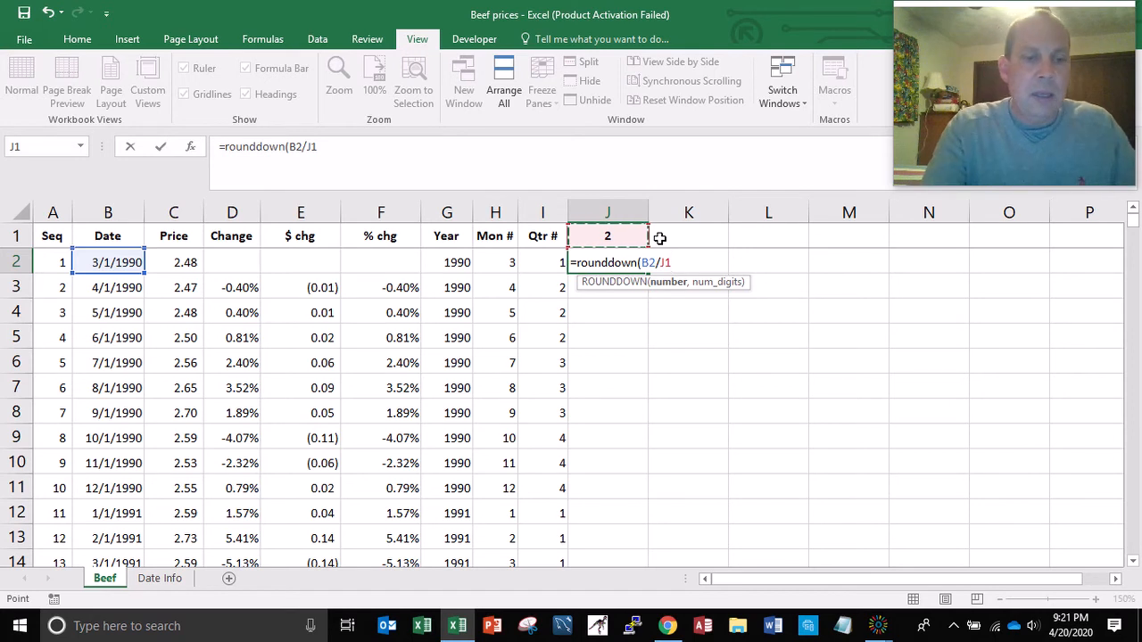
key(F4)
key(F4)
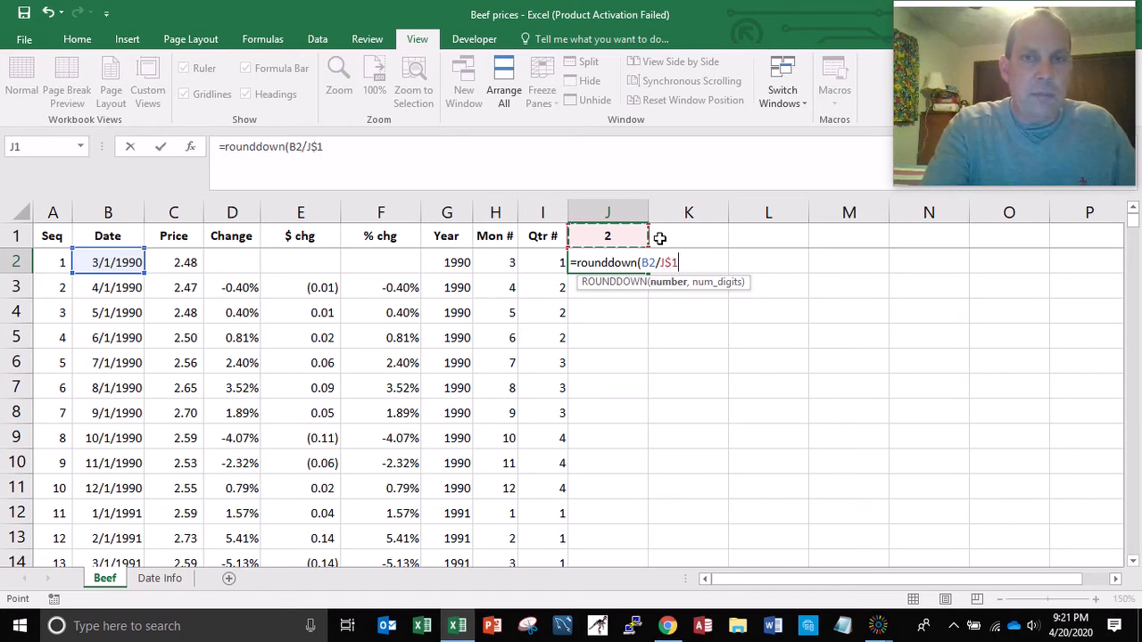
text(,)
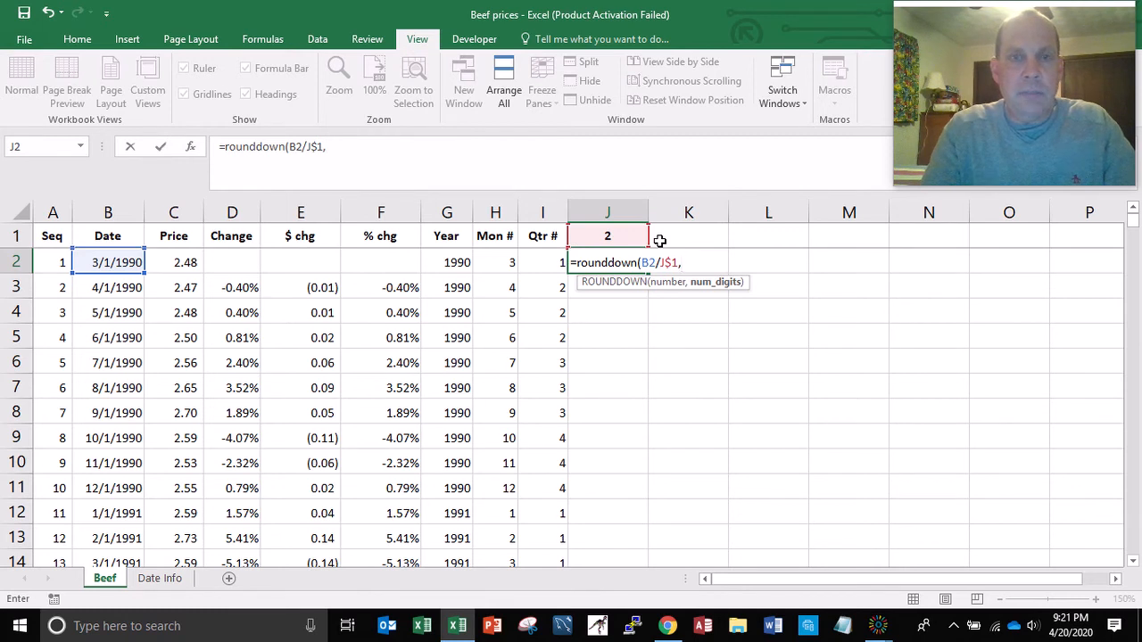
text(0)
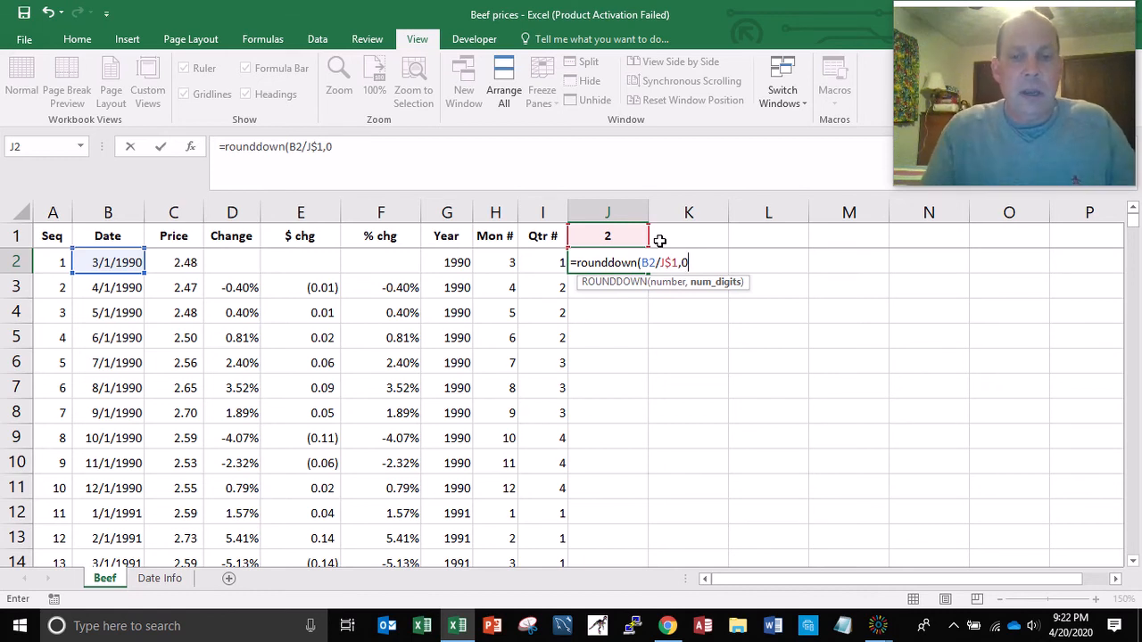
text())
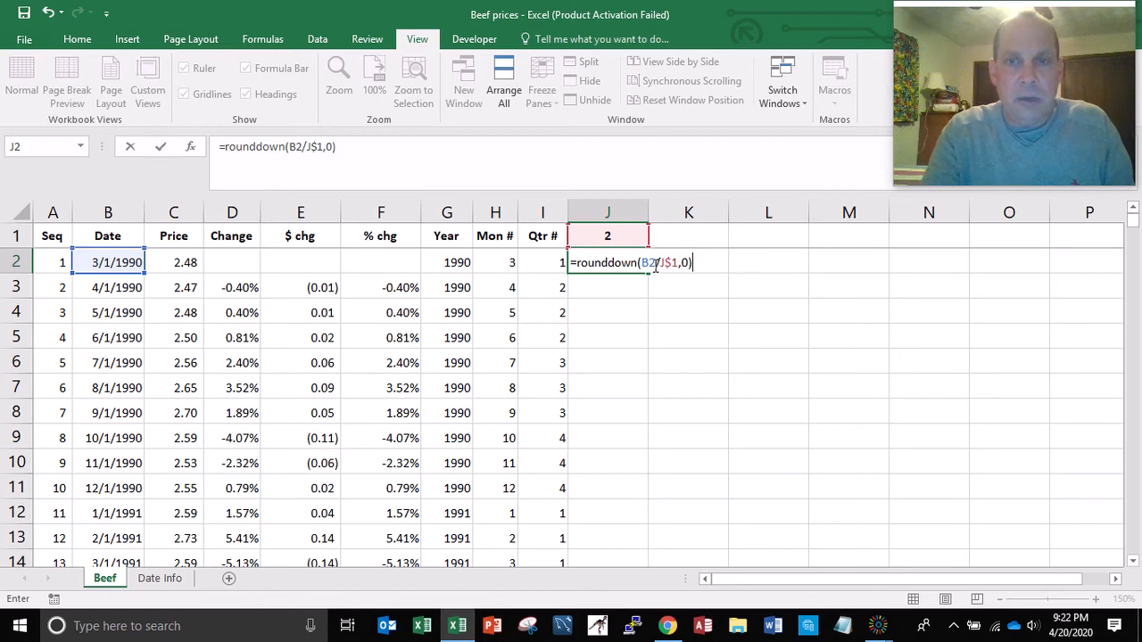
click(656, 264)
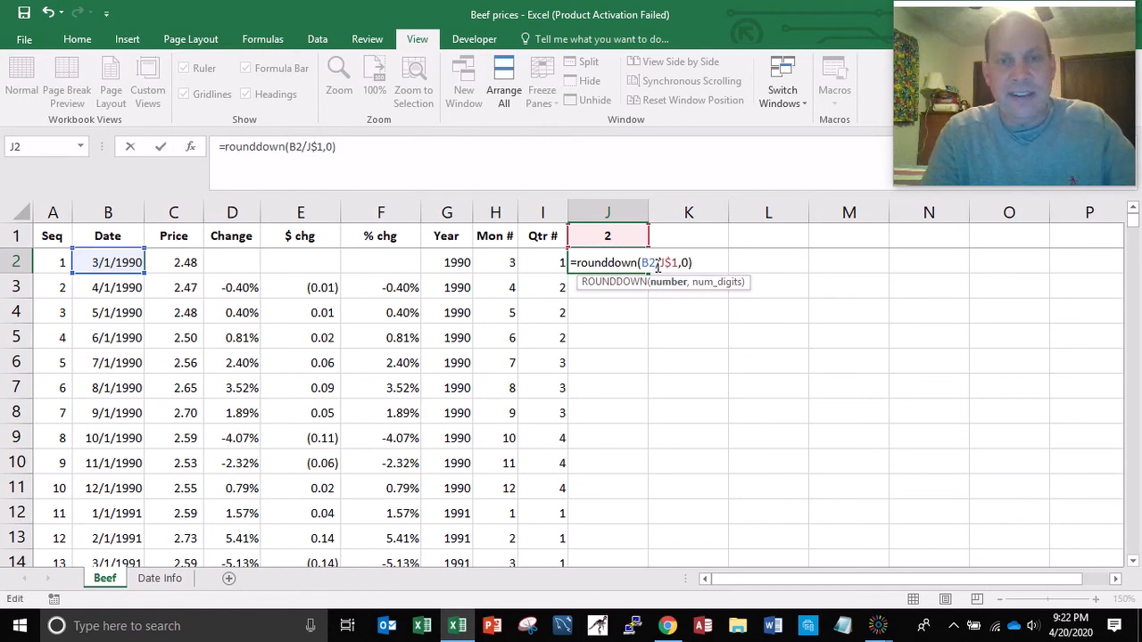
key(Escape)
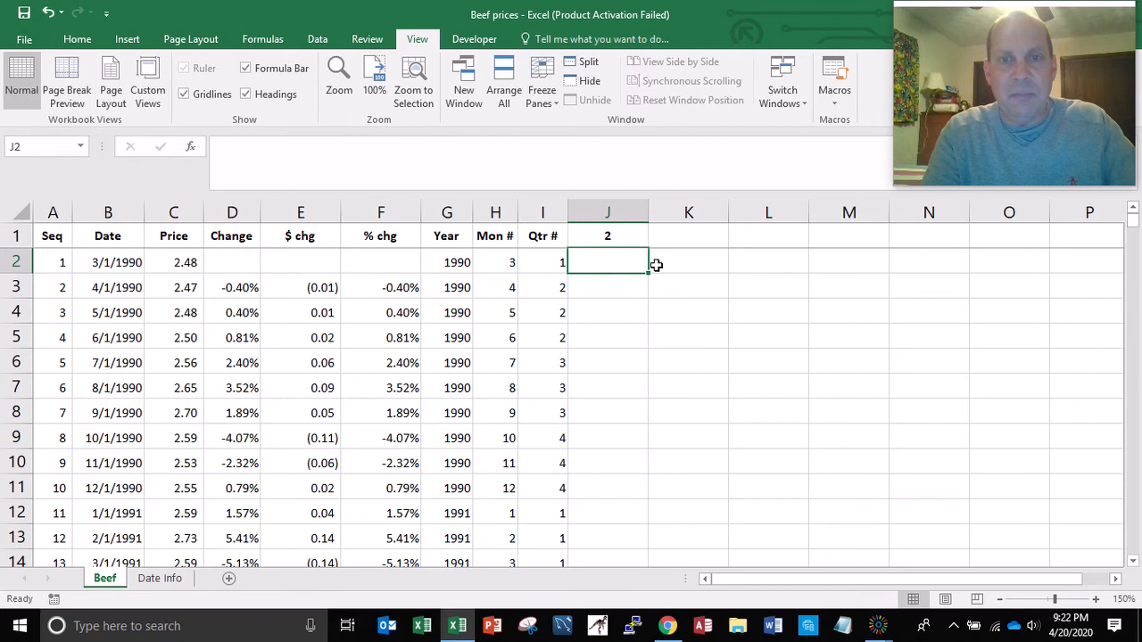
Begin a ROUNDDOWN formula in J2 that subtracts 1990 from the year in G2 and divides by row-locked J$1.
click(450, 263)
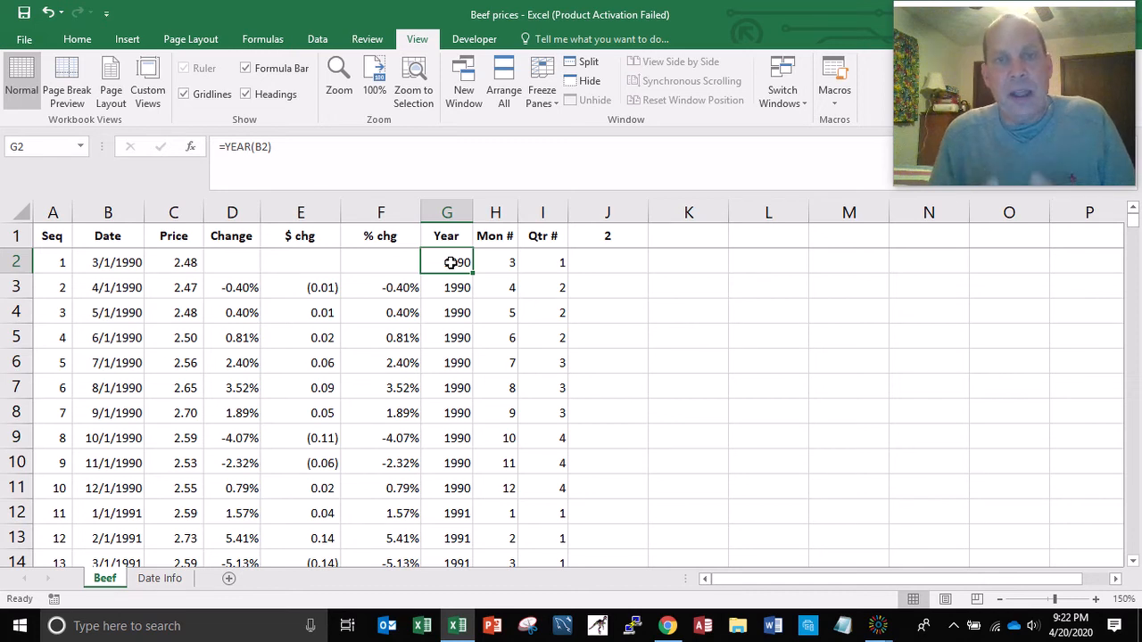
click(599, 238)
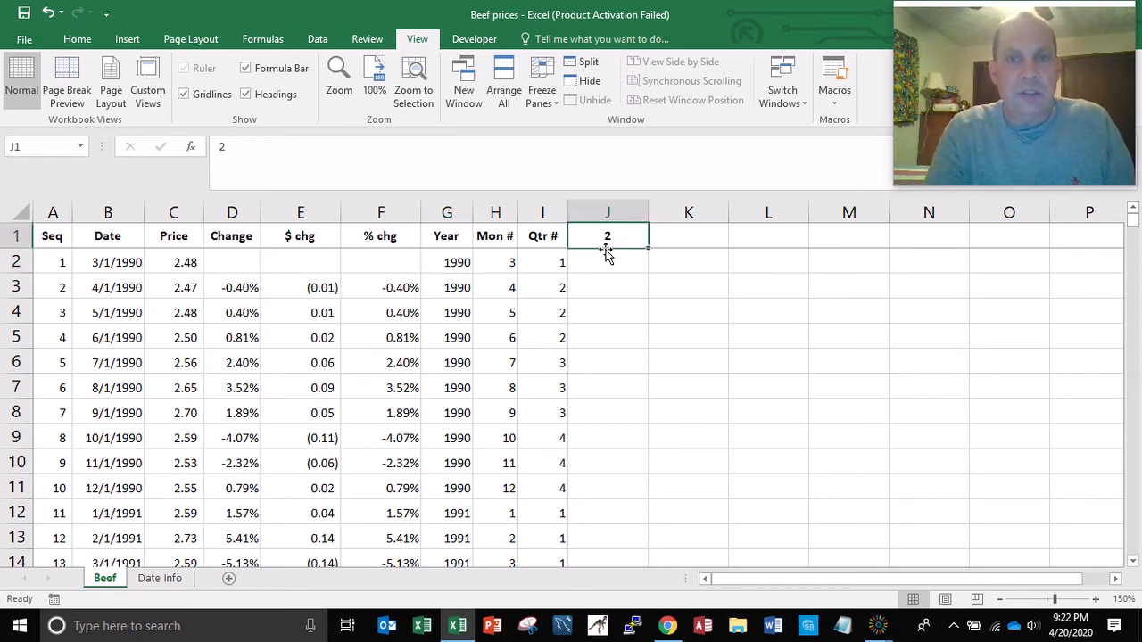
click(604, 261)
text(=)
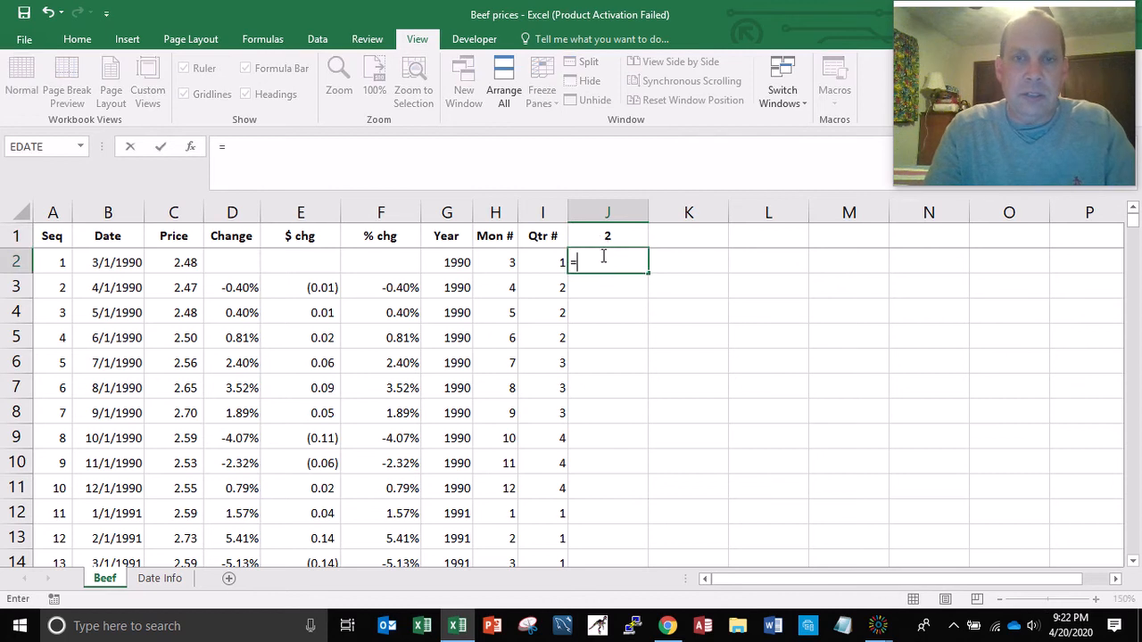
text(rounddown)
scroll(602, 242, down, 1)
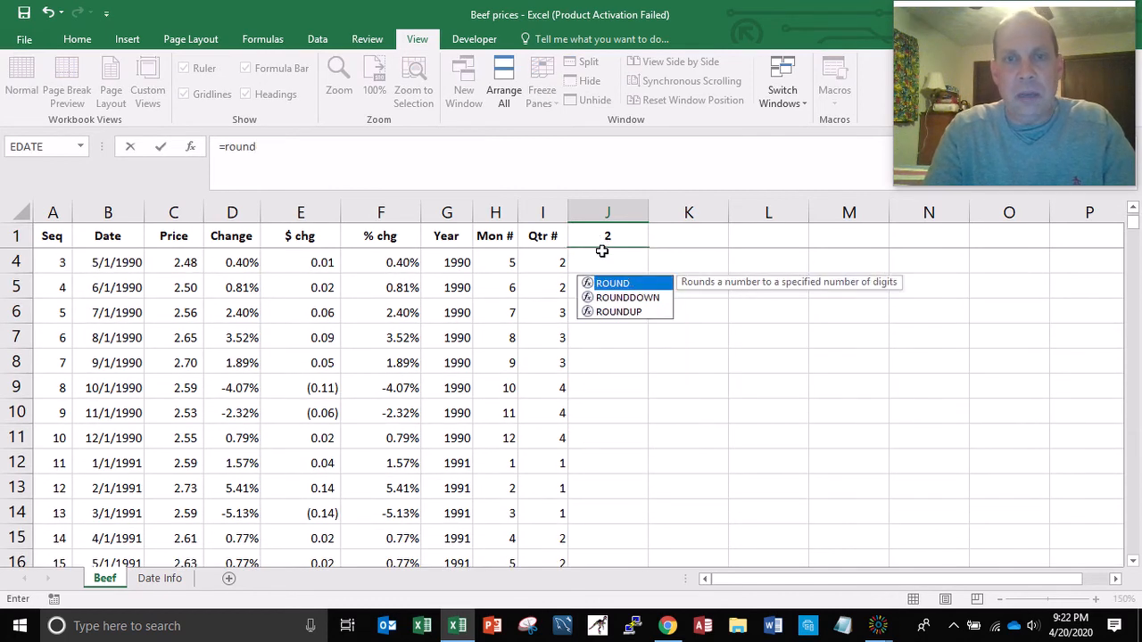
text(()
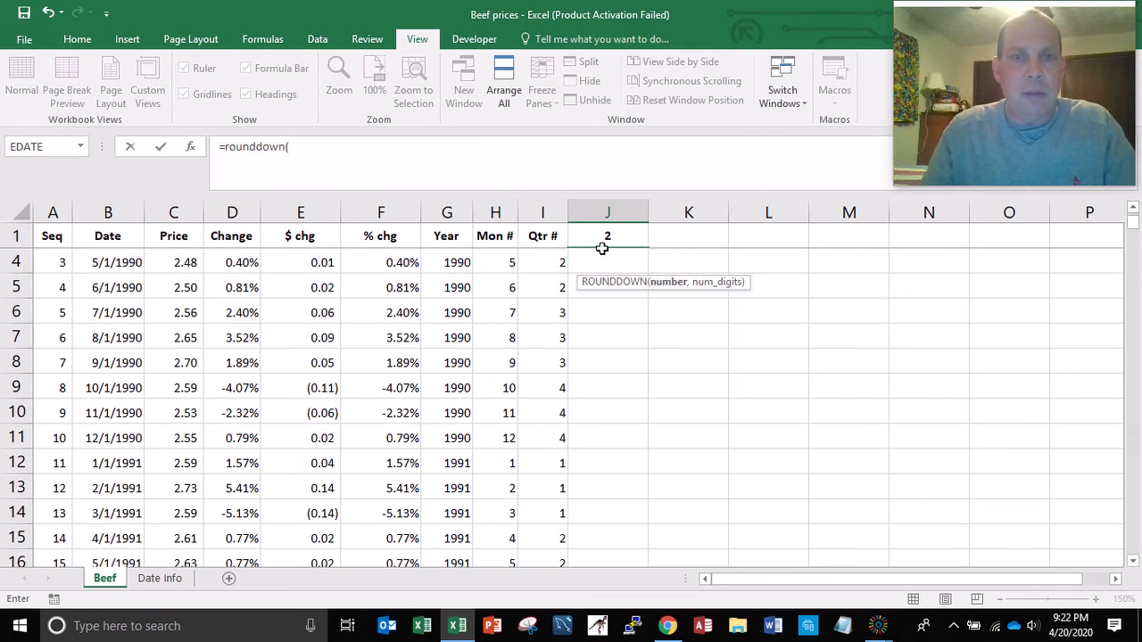
text(()
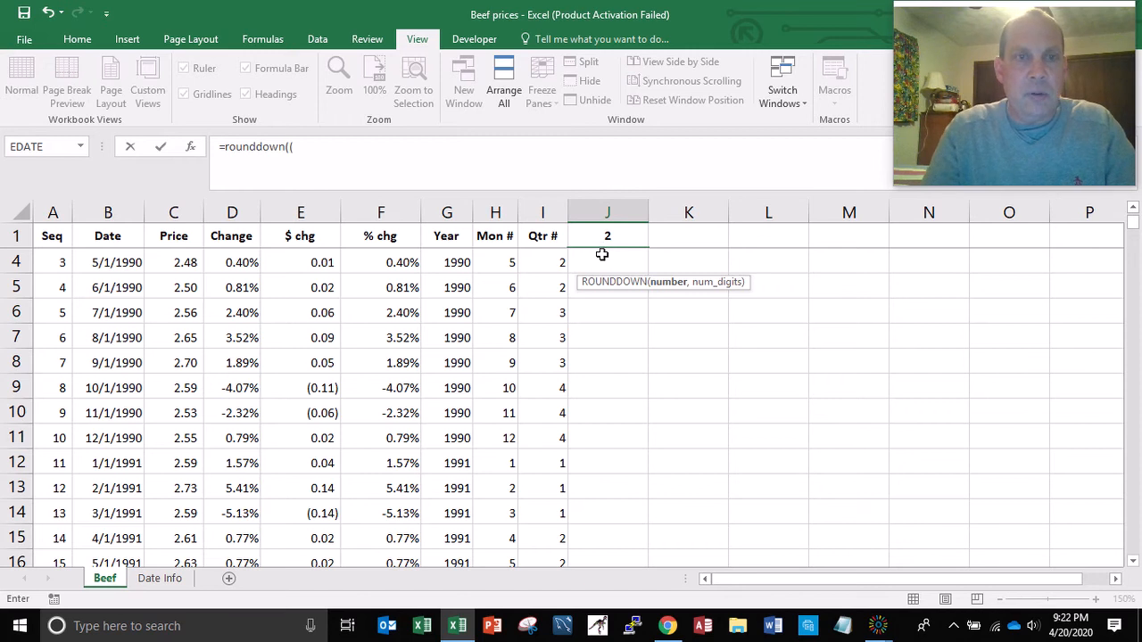
key(Left)
key(Left)
key(Left)
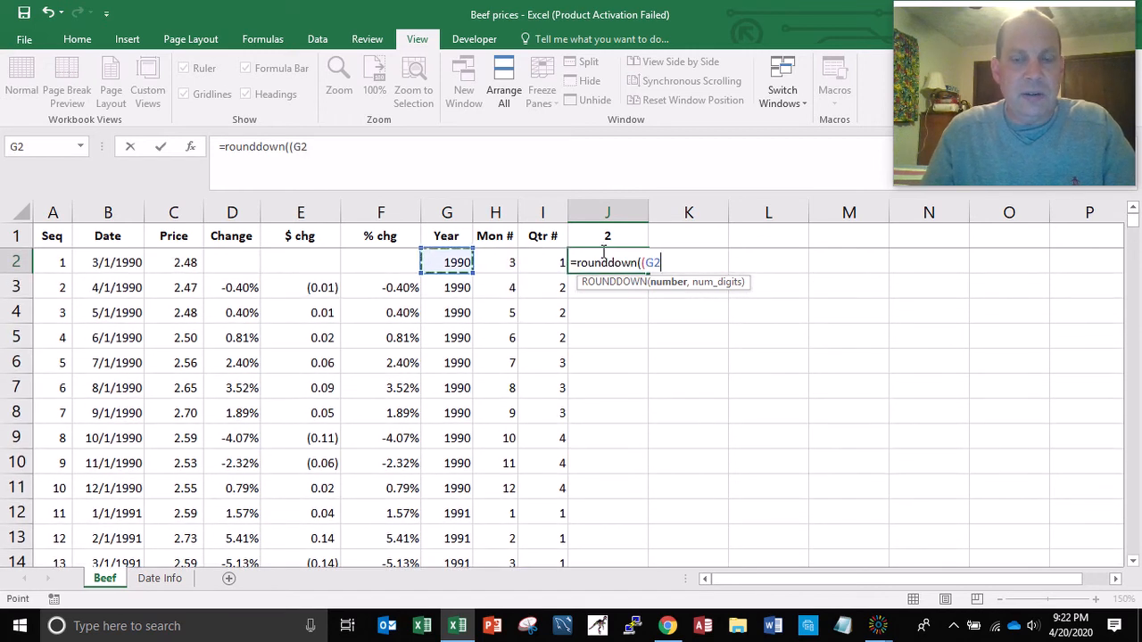
text(-19)
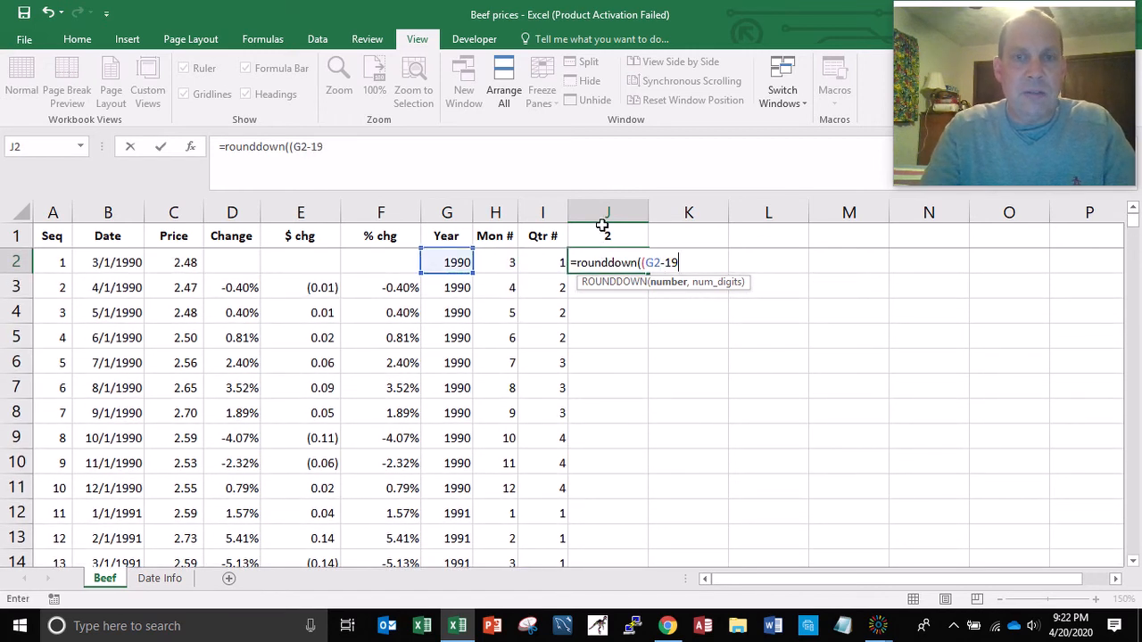
text(90)
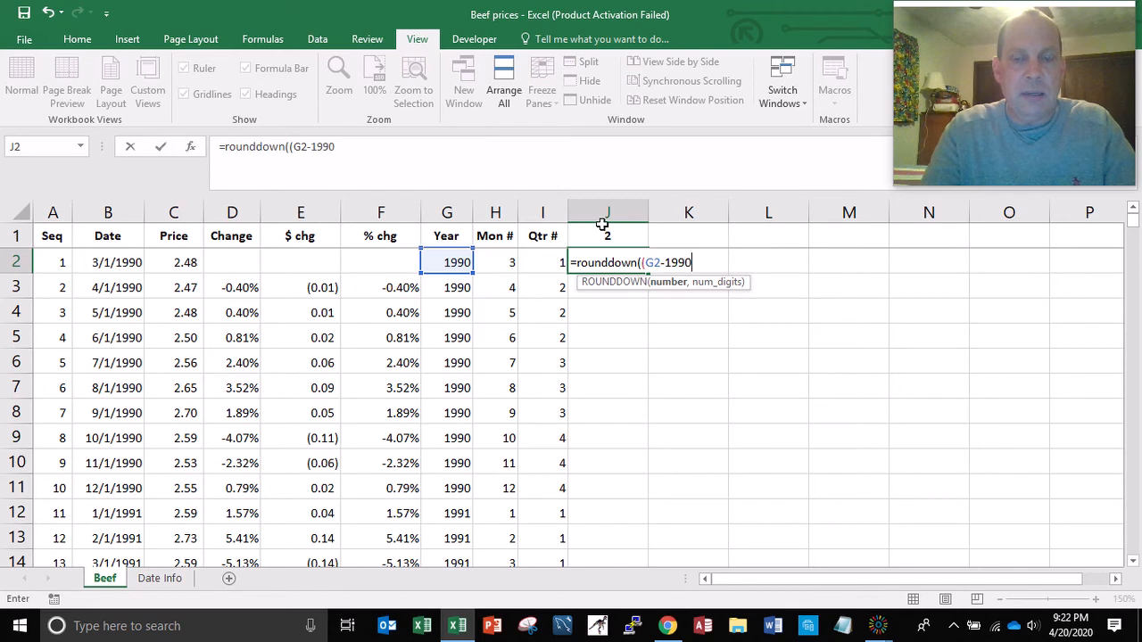
text())
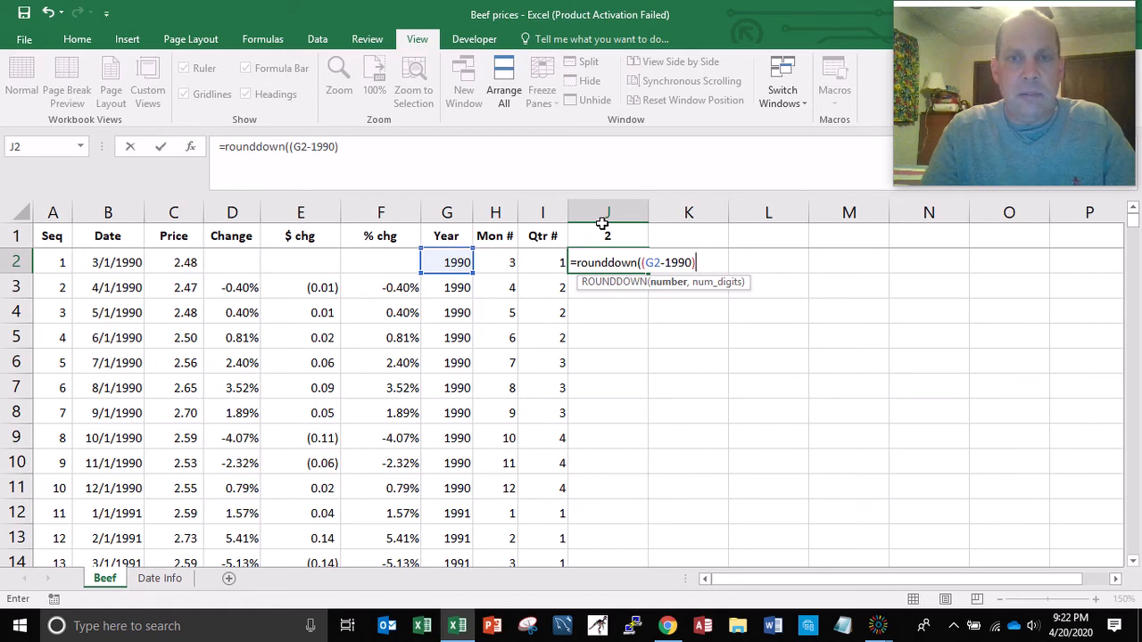
text(/)
click(604, 228)
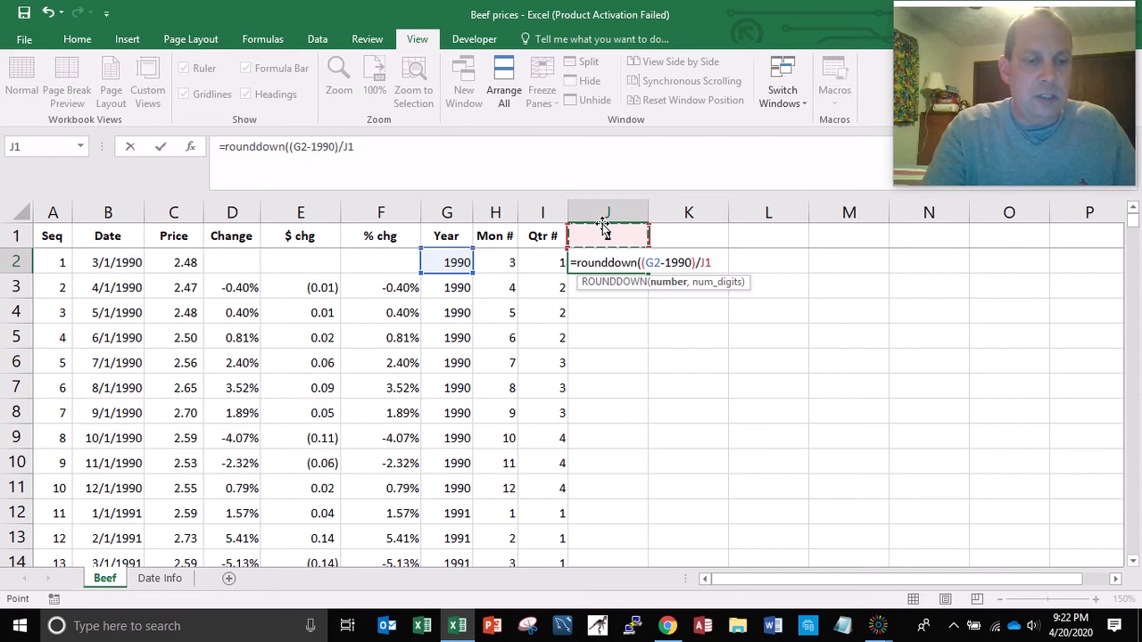
key(F4)
key(F4)
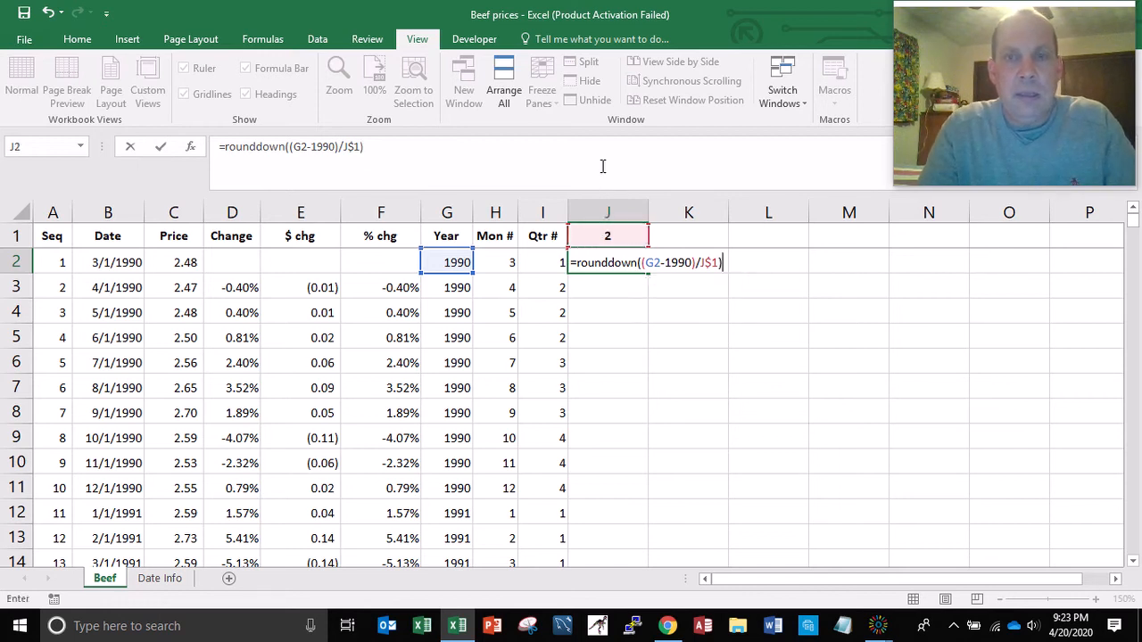
Multiply the J2 formula's rounded result by J$1, add 1990, and try to enter it.
text(*)
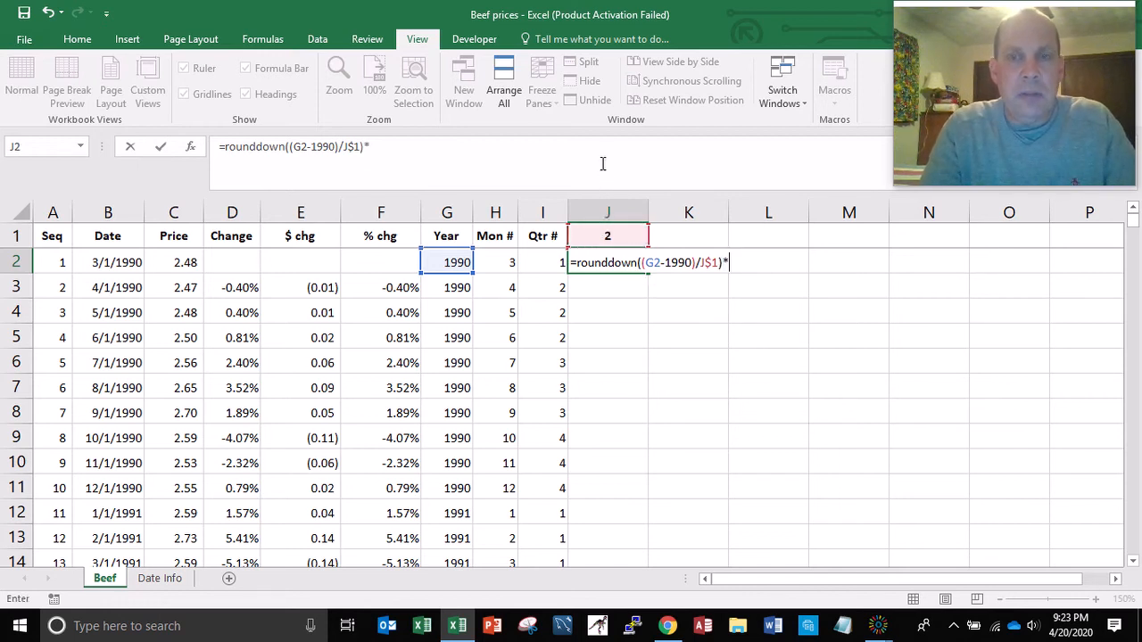
click(607, 234)
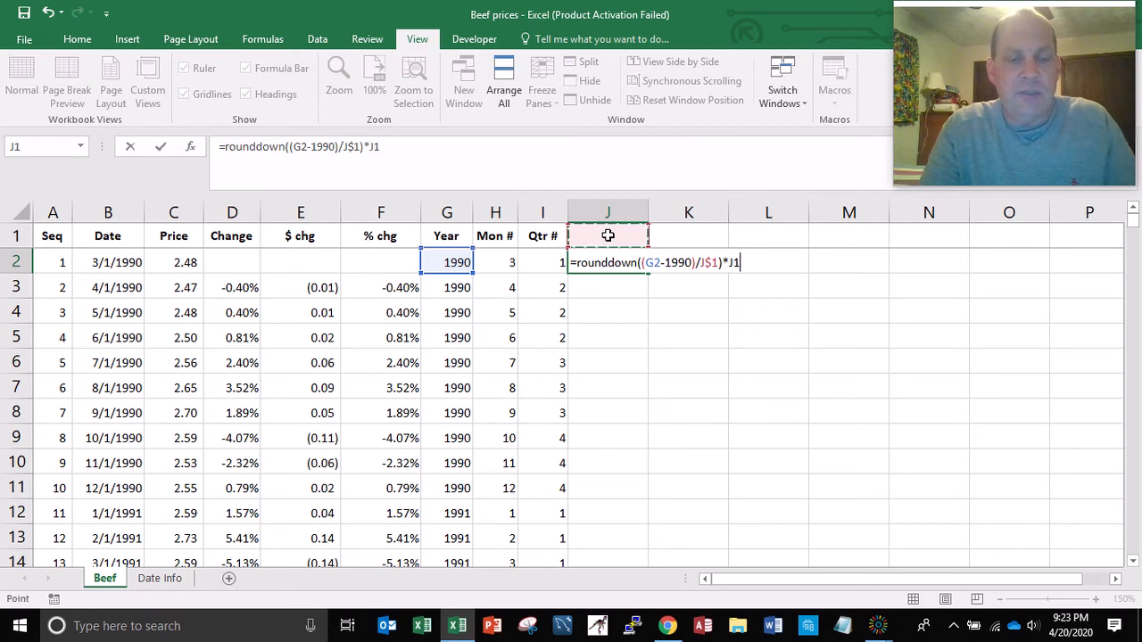
key(F4)
key(F4)
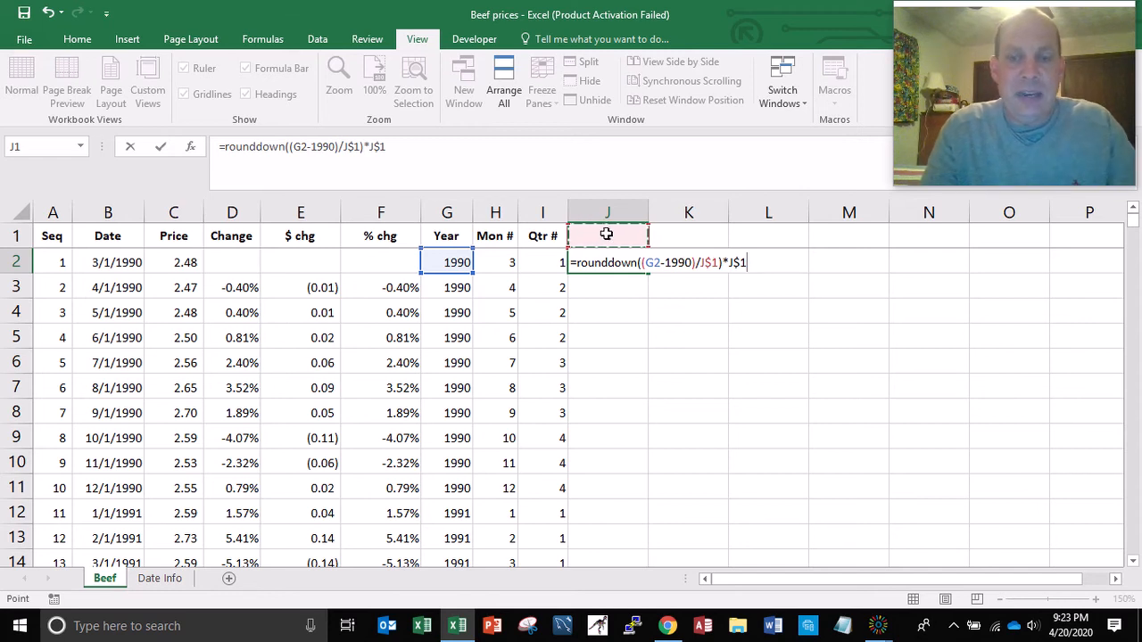
text(+1990)
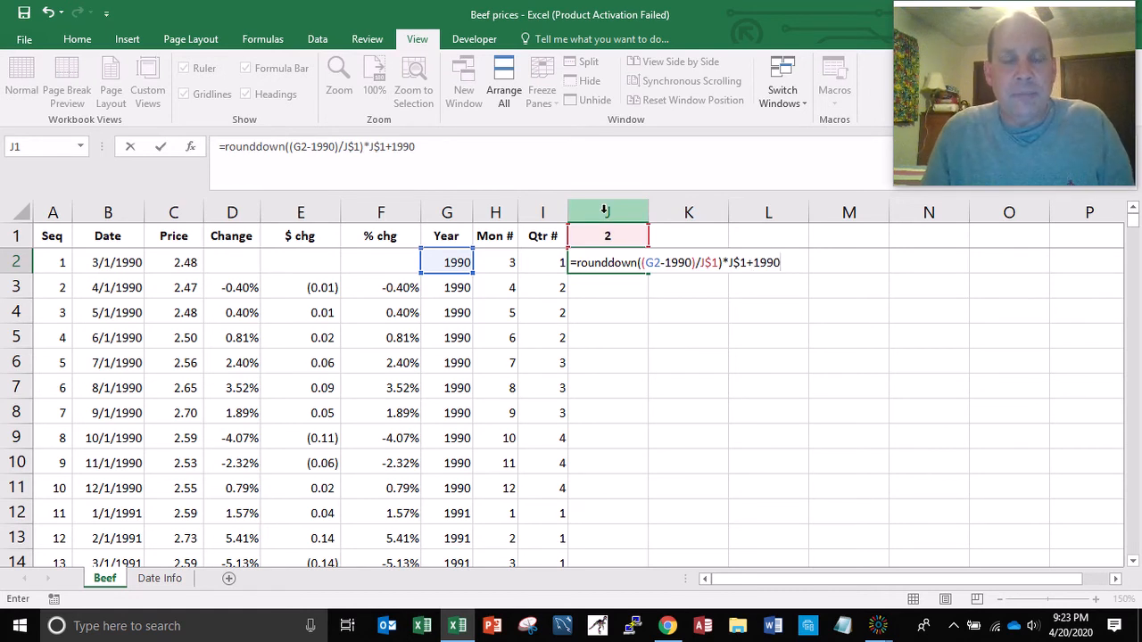
key(Return)
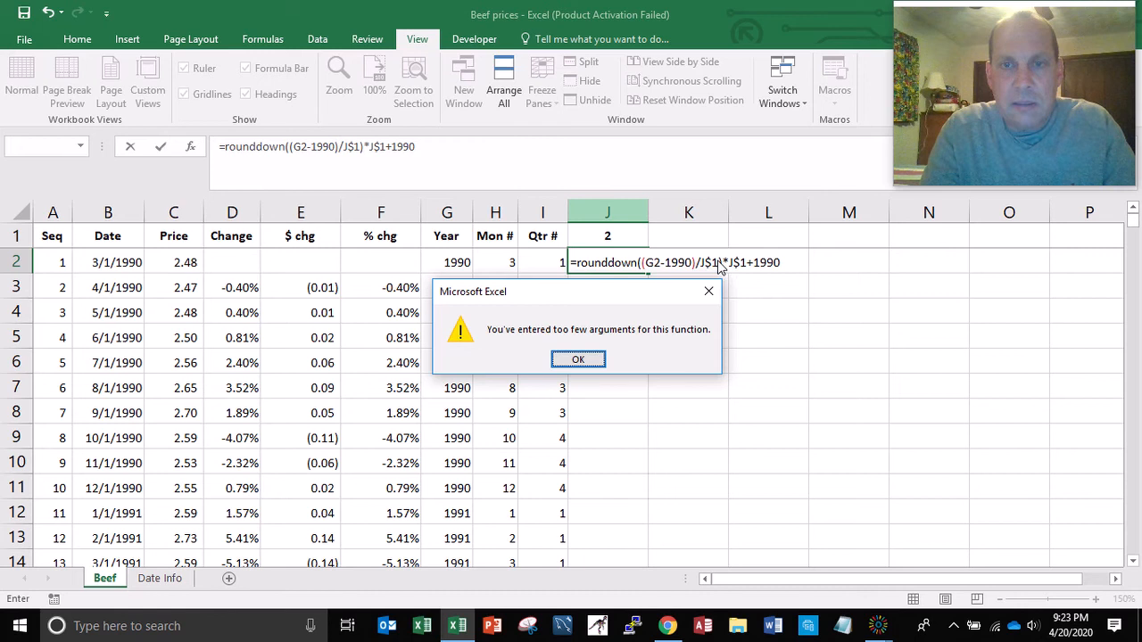
Add 0 as ROUNDDOWN's number of digits, so J2 contains =ROUNDDOWN((G2-1990)/J$1,0)*J$1+1990.
click(578, 360)
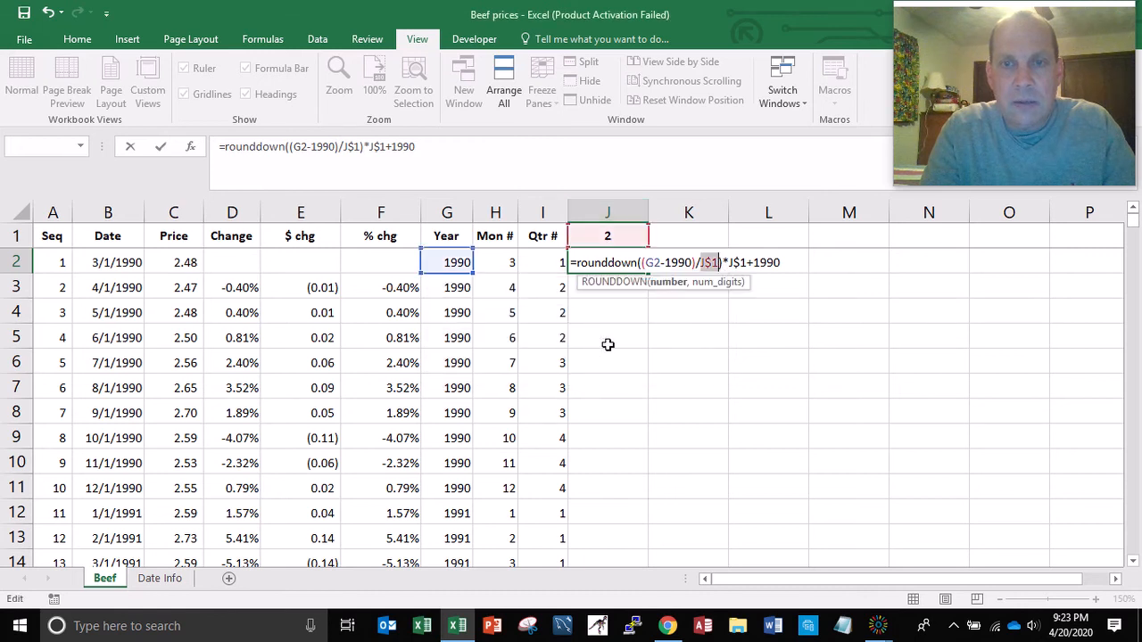
click(719, 265)
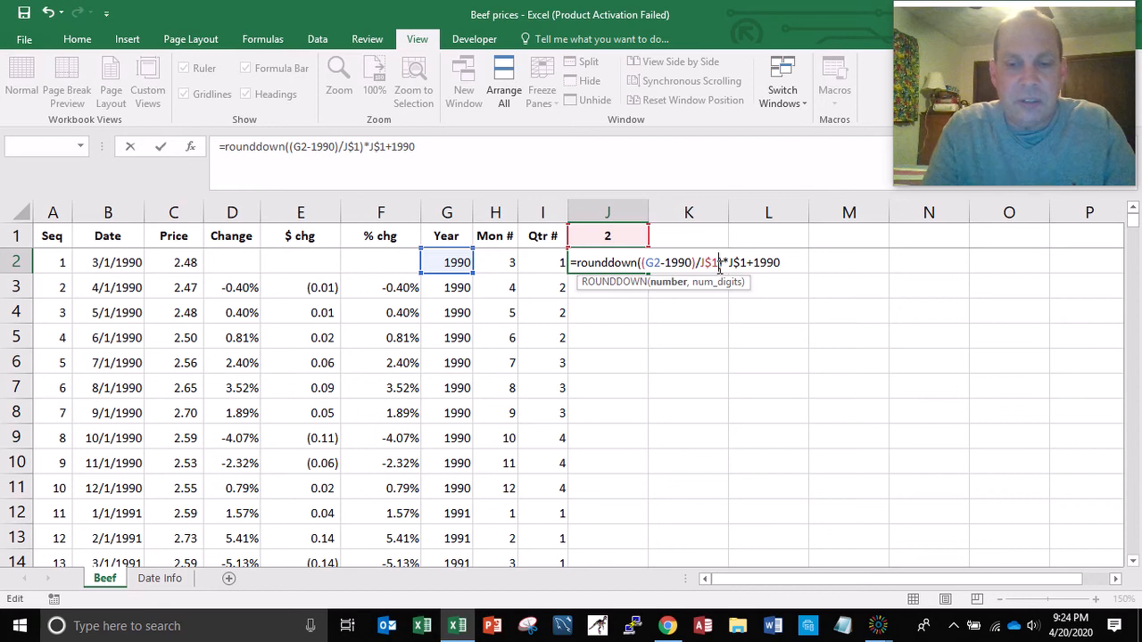
text(,0)
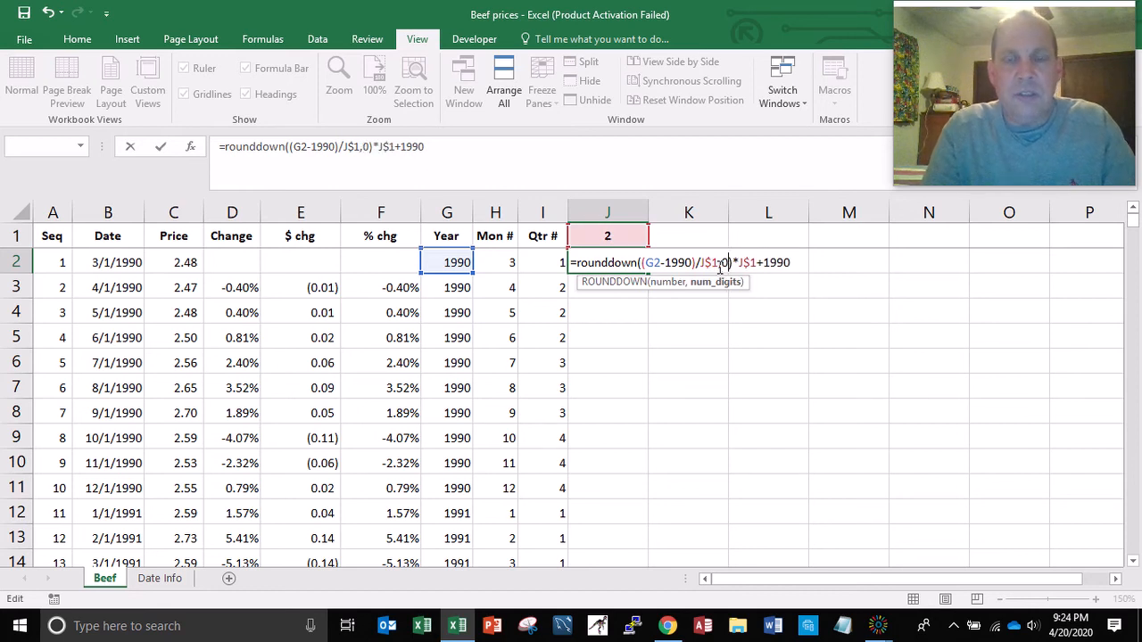
key(Return)
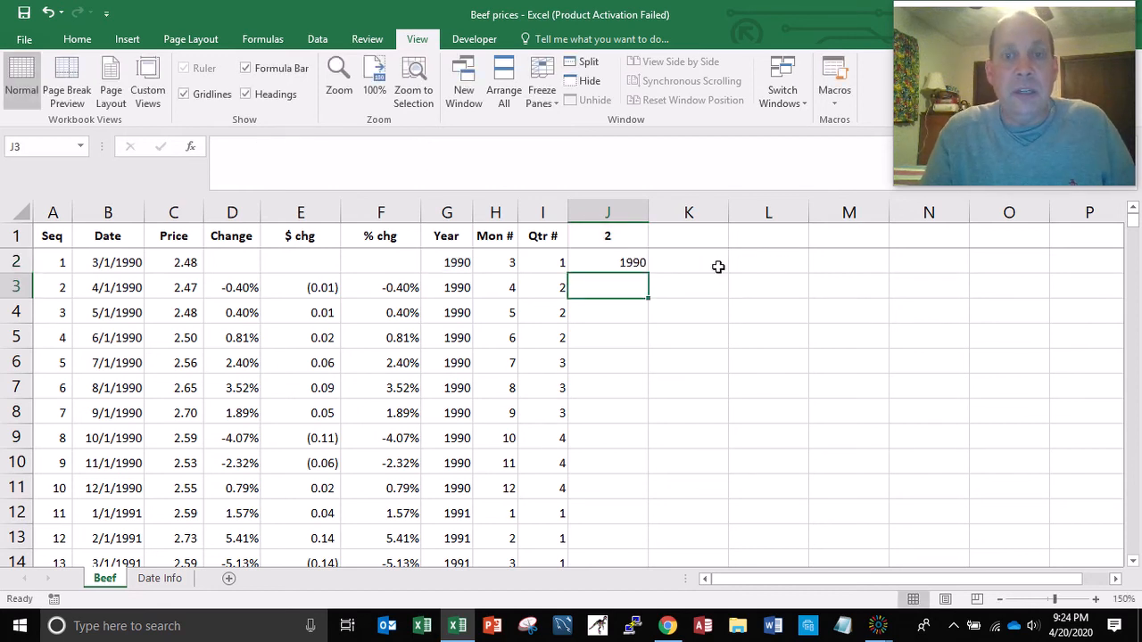
Fill the two-year grouping formula from J2 down through row 25.
key(Up)
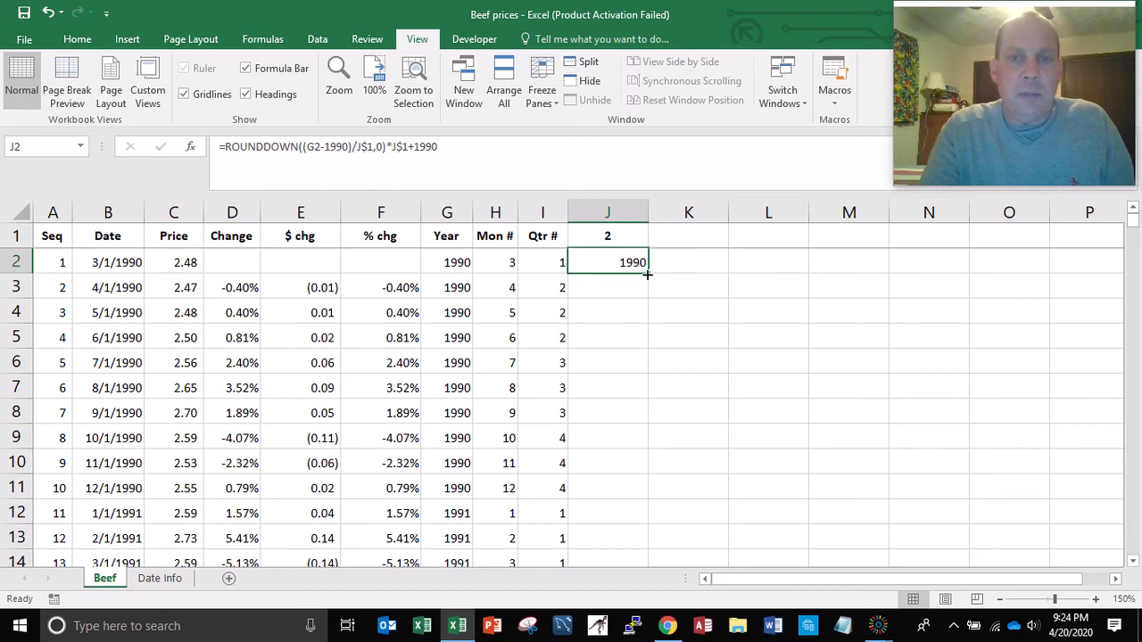
drag(647, 275, 647, 473)
drag(647, 488, 656, 562)
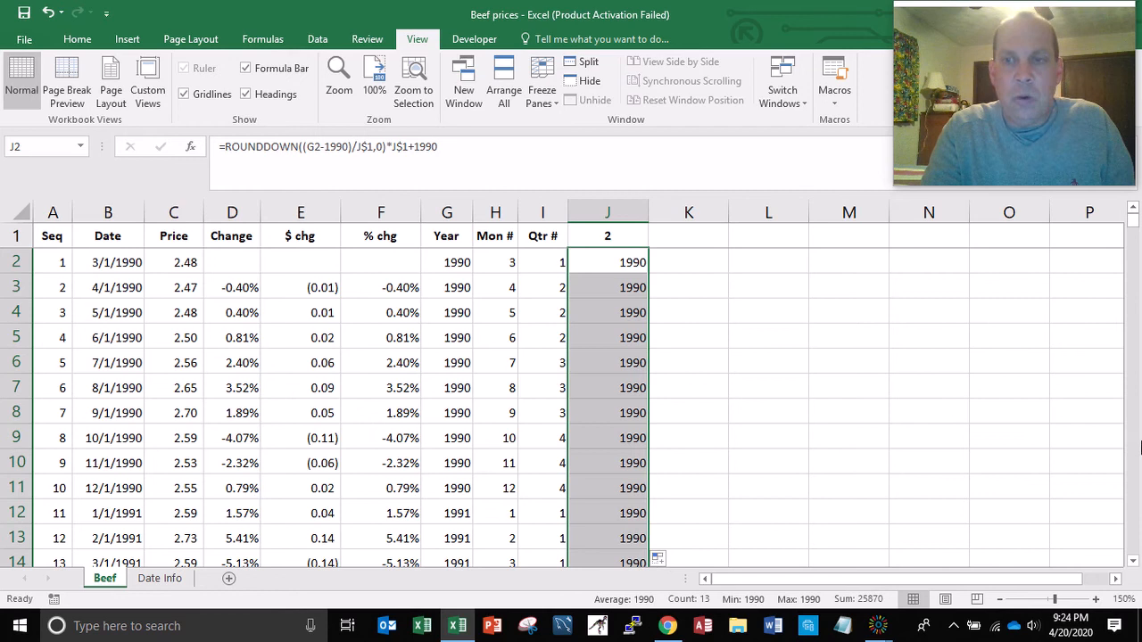
click(1133, 562)
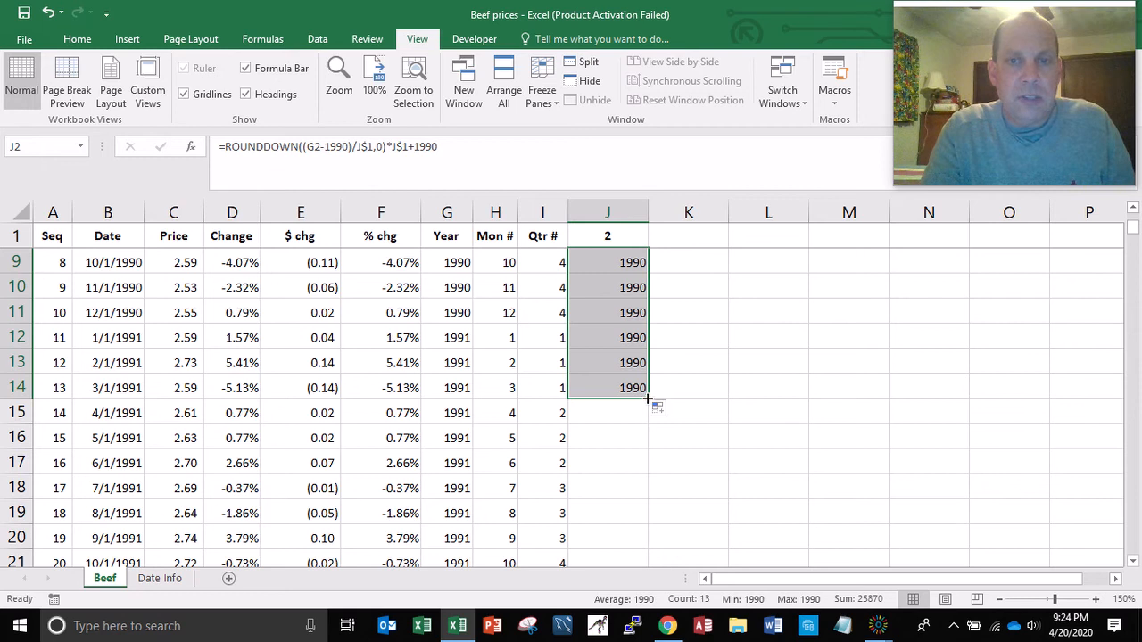
drag(648, 399, 609, 312)
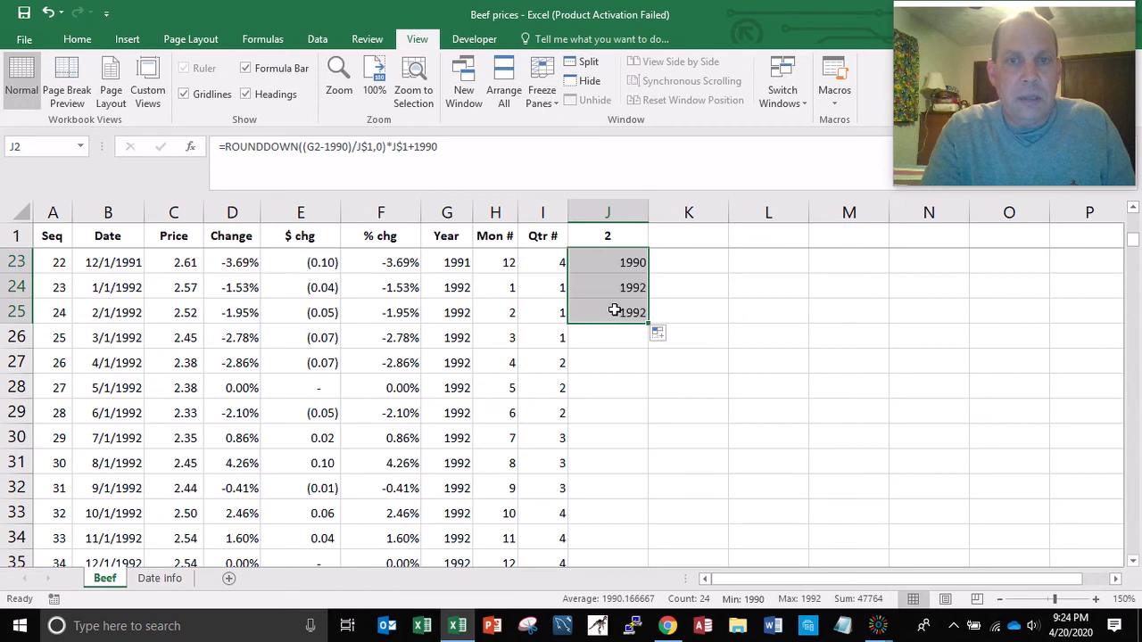
Extend the grouping formula from J25 down through row 49 and check the January 1994 row's date and group.
click(601, 267)
key(Down)
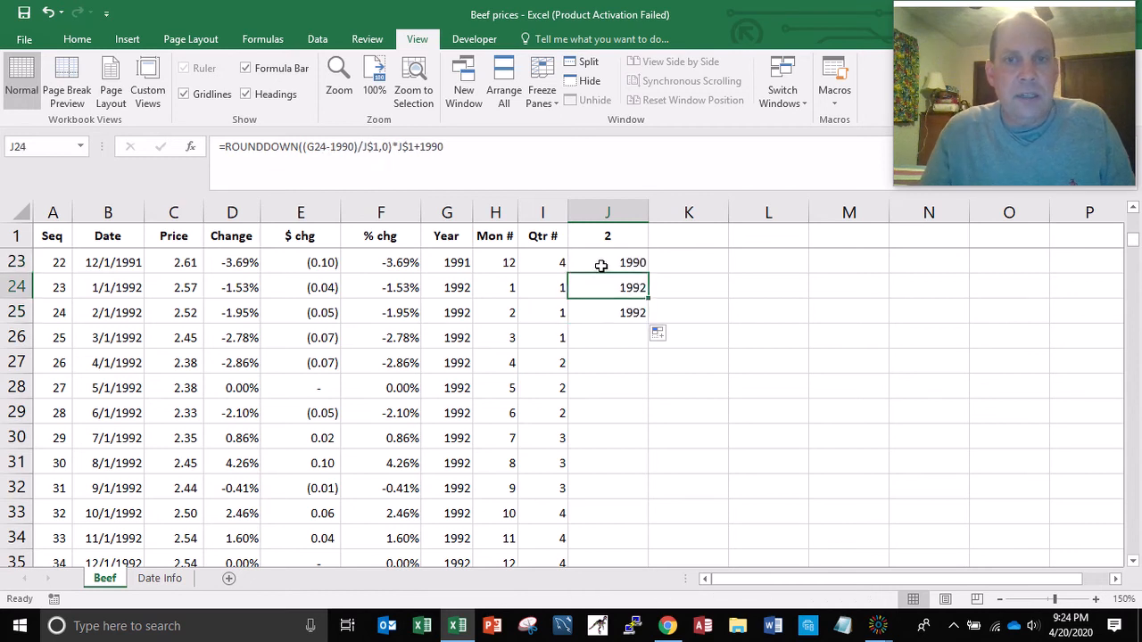
key(Down)
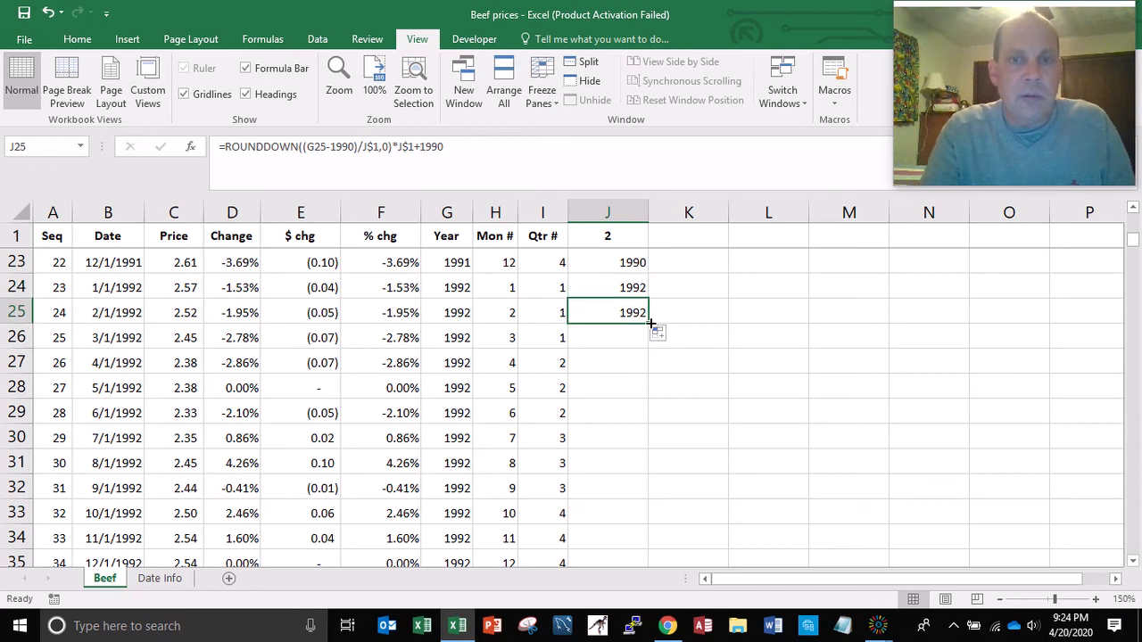
drag(650, 323, 652, 569)
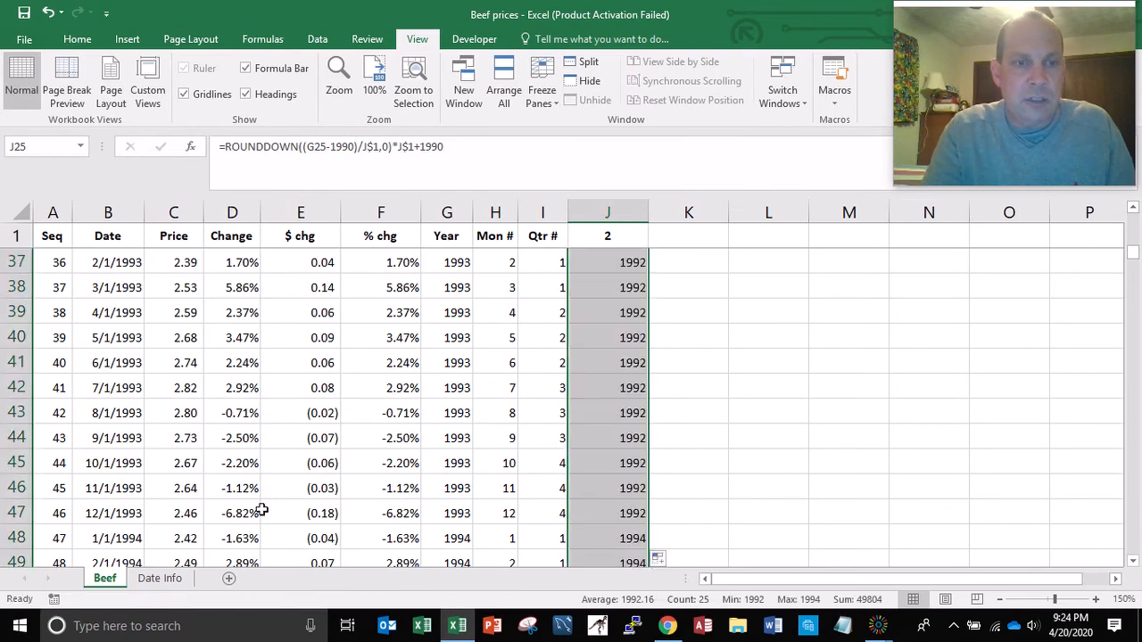
click(100, 535)
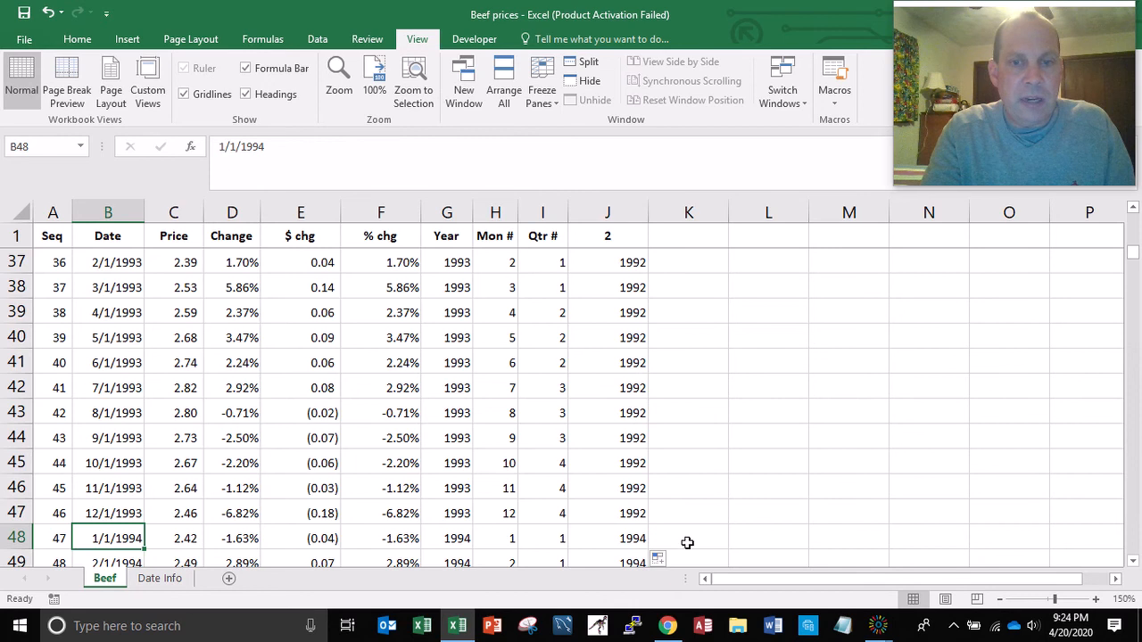
click(634, 535)
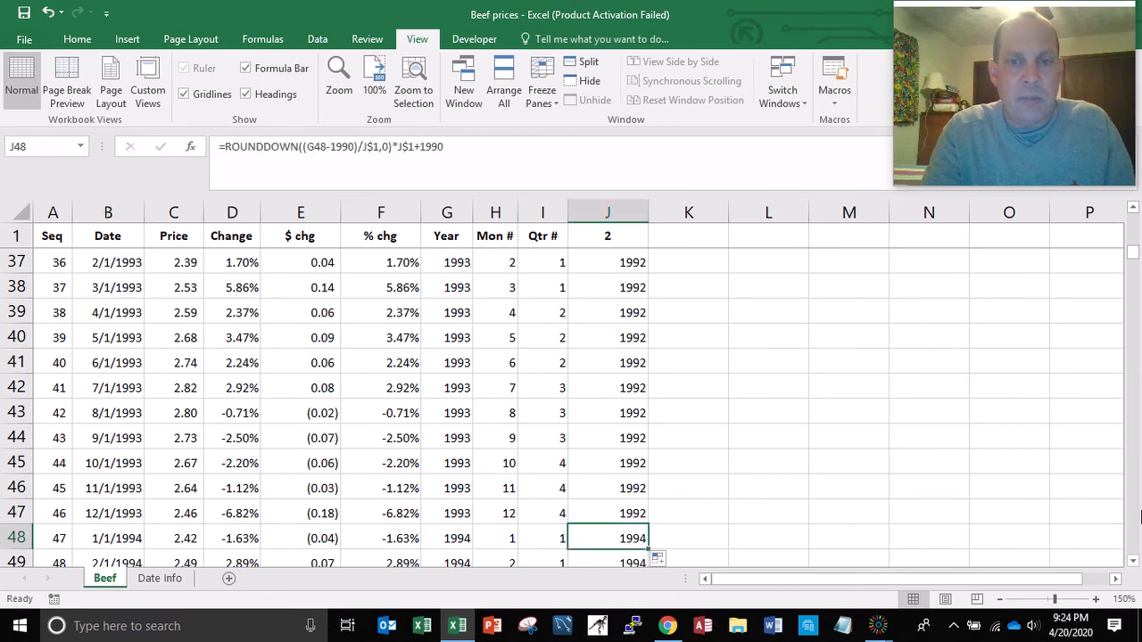
Fill the grouping formula from J49 down to the last date in the data.
scroll(1132, 558, down, 1)
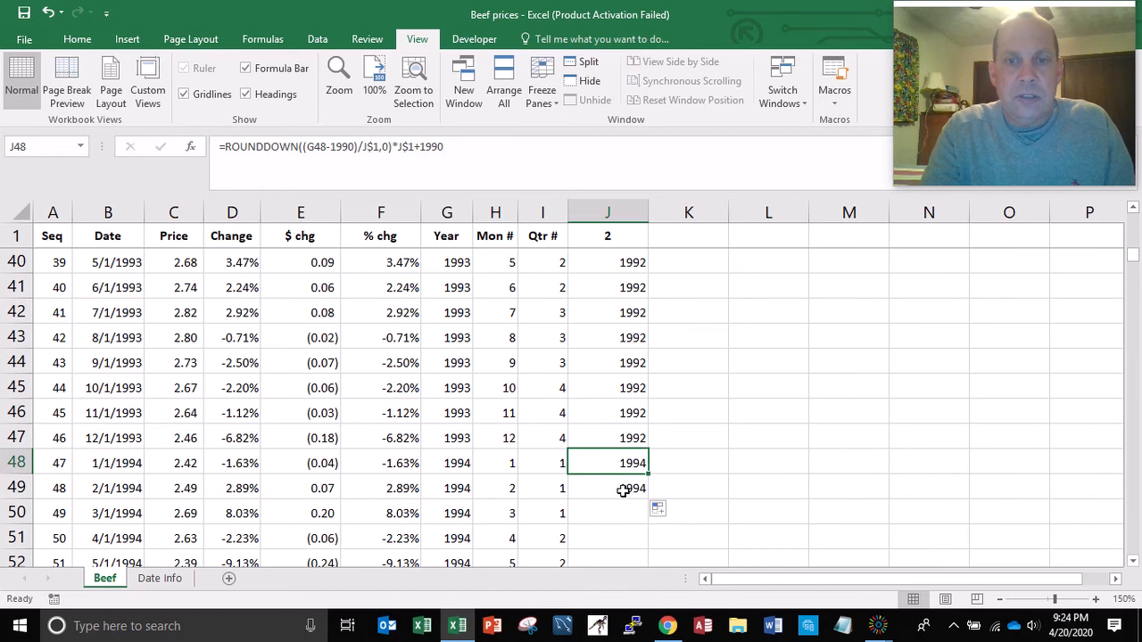
click(624, 490)
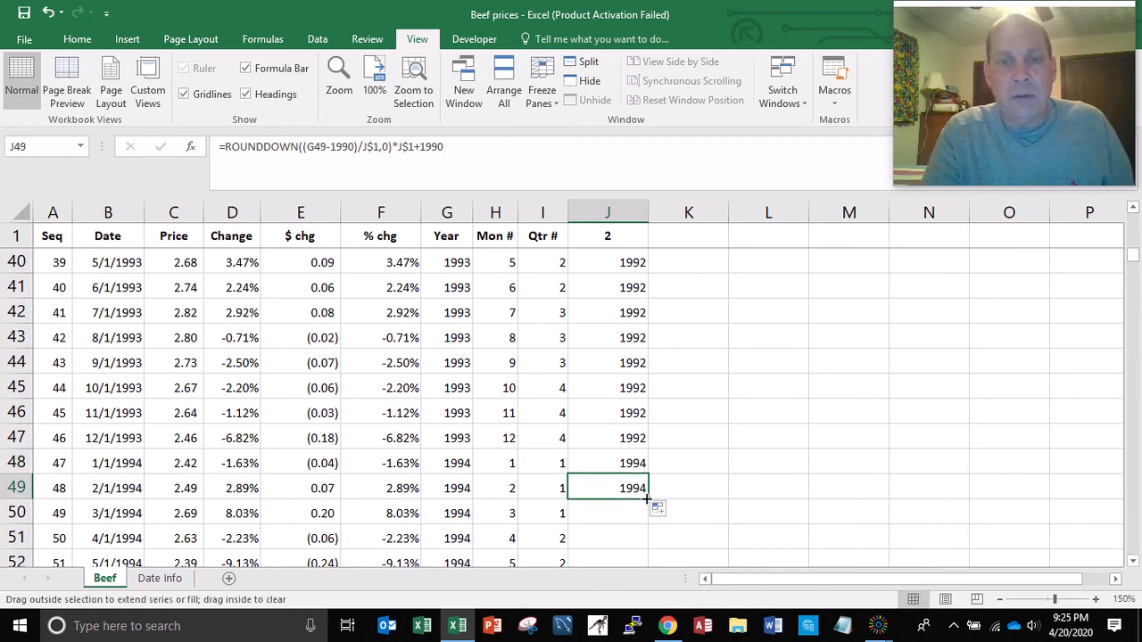
double_click(648, 501)
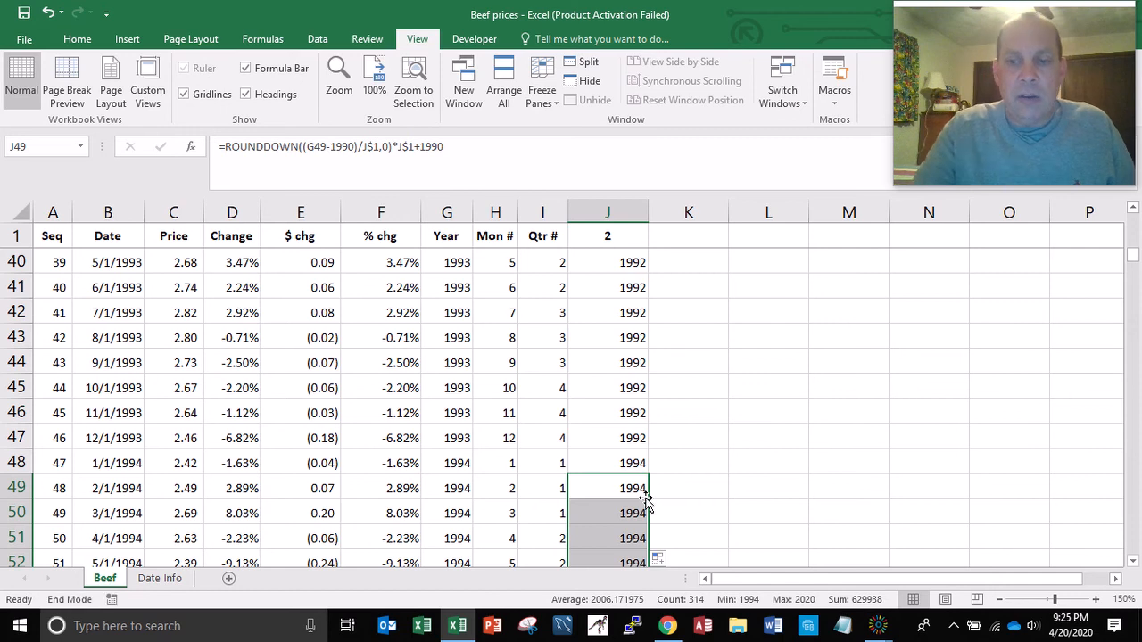
Examine the two-year grouping values for the last dates at the end of column J.
key(ctrl+Down)
key(Up)
key(Up)
key(Up)
key(Up)
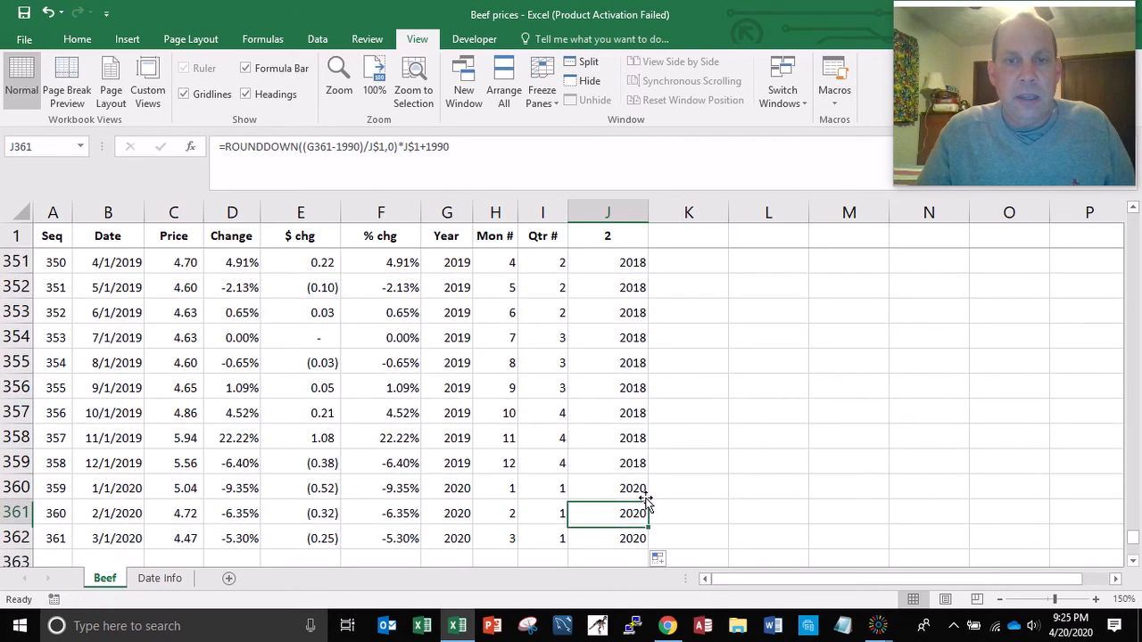
key(Up)
key(Up)
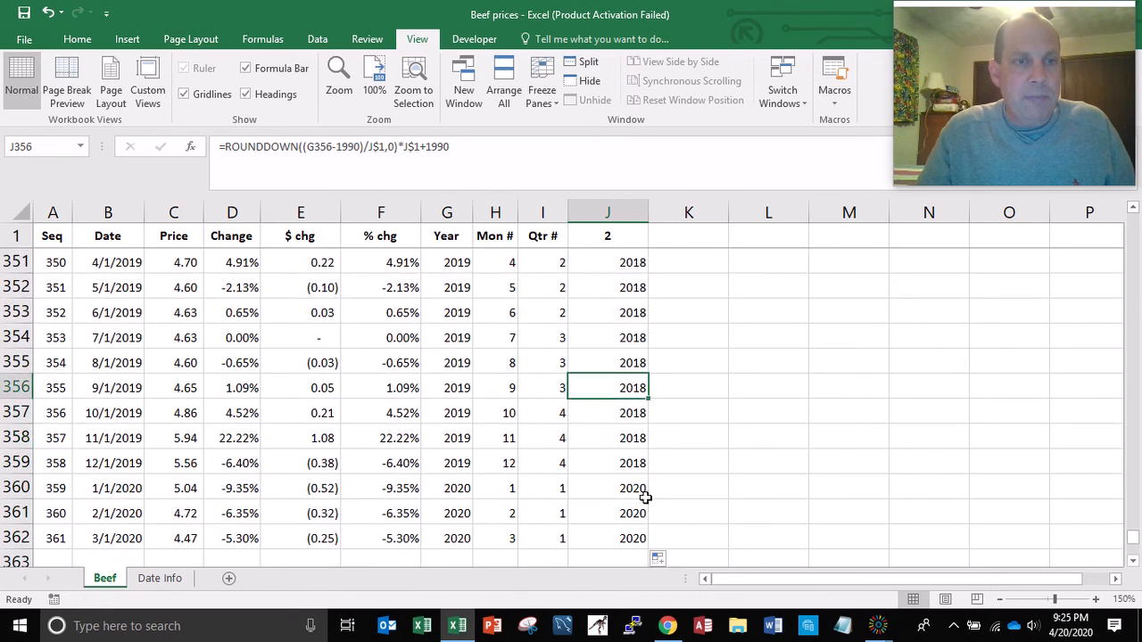
Compare the two-year grouping values in column J between late 2019 and January 2020.
key(Down)
key(Down)
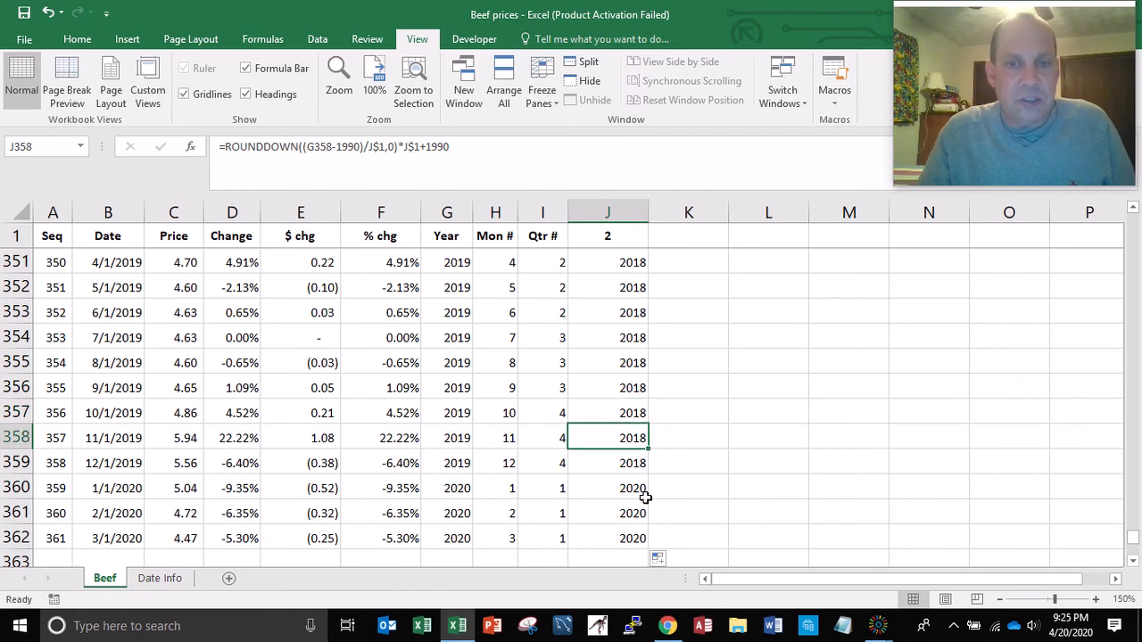
key(Down)
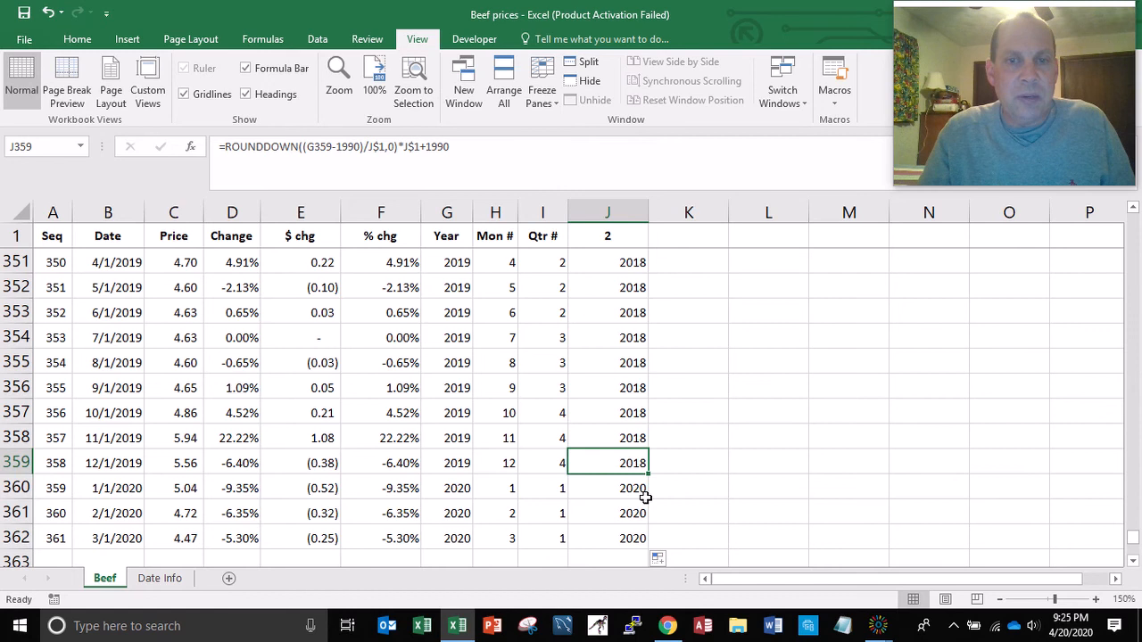
key(Down)
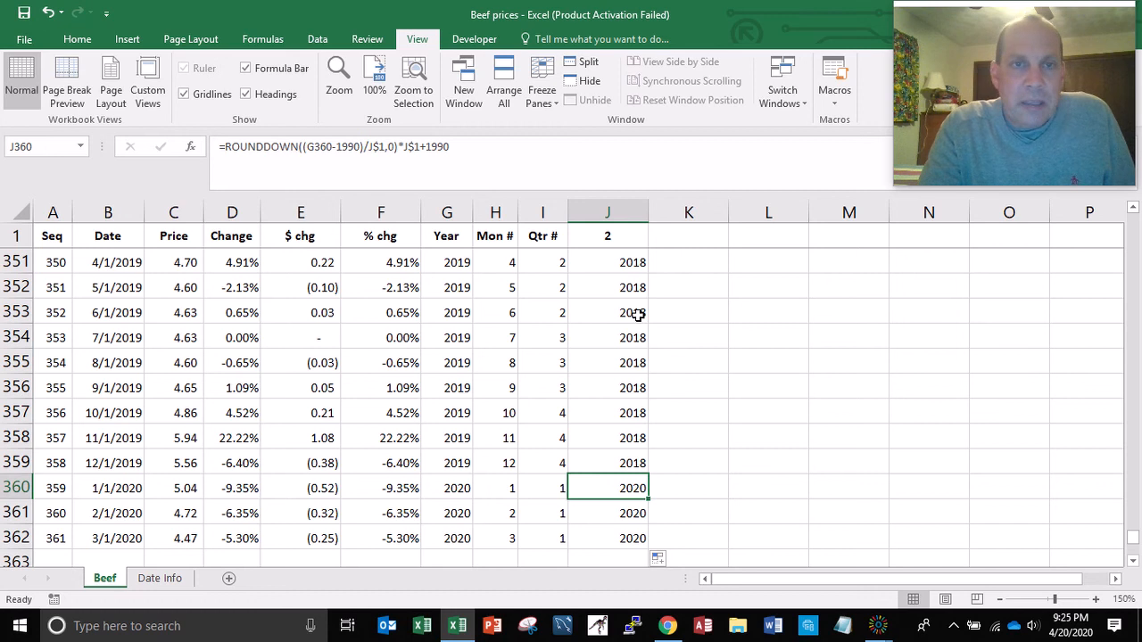
Set the grouping interval in cell J1 to 3 years.
click(611, 239)
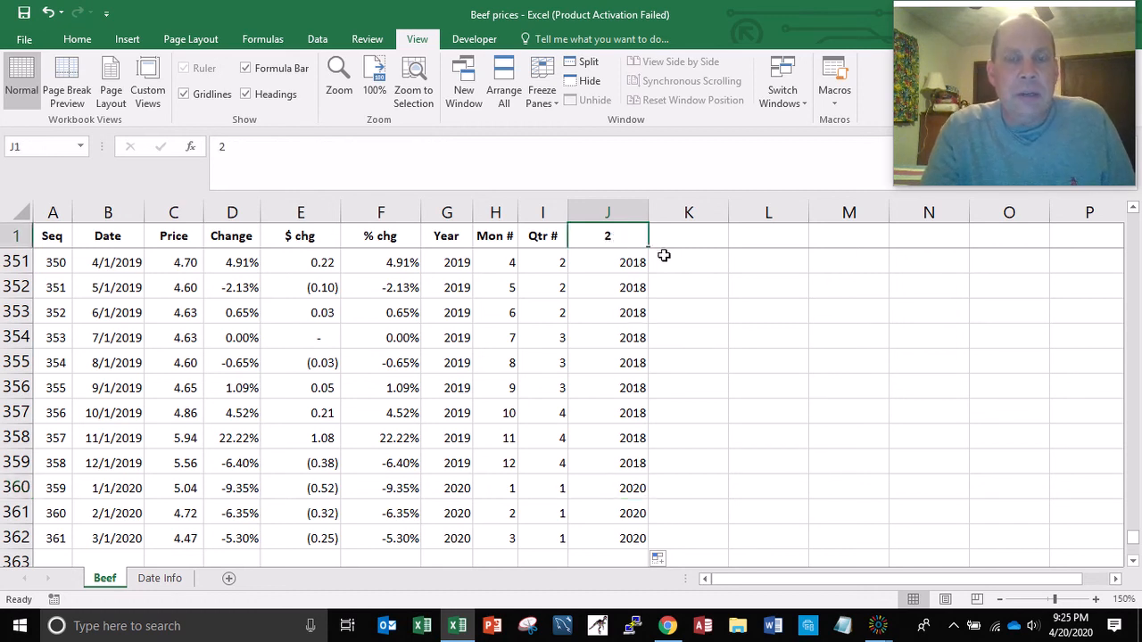
text(3)
key(Return)
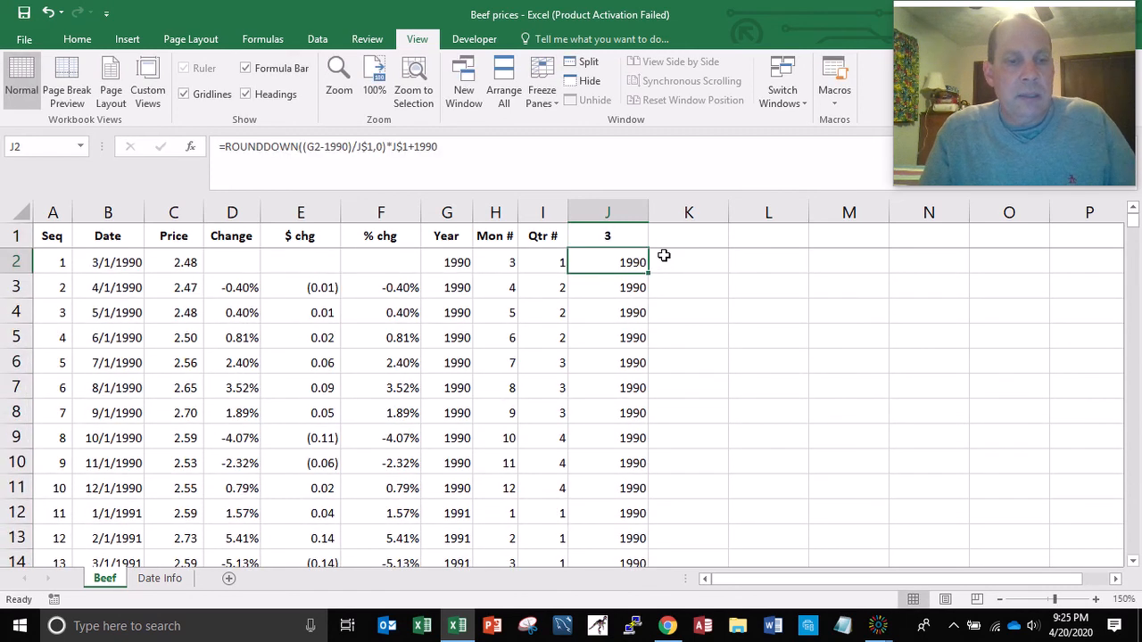
Check the three-year groups in column J from J2 down to the January 1993 row.
key(shift+Down)
key(shift+Down)
key(shift+Down)
key(shift+Down)
key(shift+Down)
key(shift+Down)
key(shift+Down)
key(shift+Down)
key(shift+Down)
key(shift+Down)
key(shift+Down)
key(shift+Down)
key(shift+Down)
key(shift+Down)
key(shift+Down)
key(shift+Down)
key(shift+Down)
key(shift+Down)
key(shift+Down)
key(shift+Down)
key(shift+Down)
key(shift+Down)
key(shift+Down)
key(shift+Down)
key(shift+Down)
key(shift+Down)
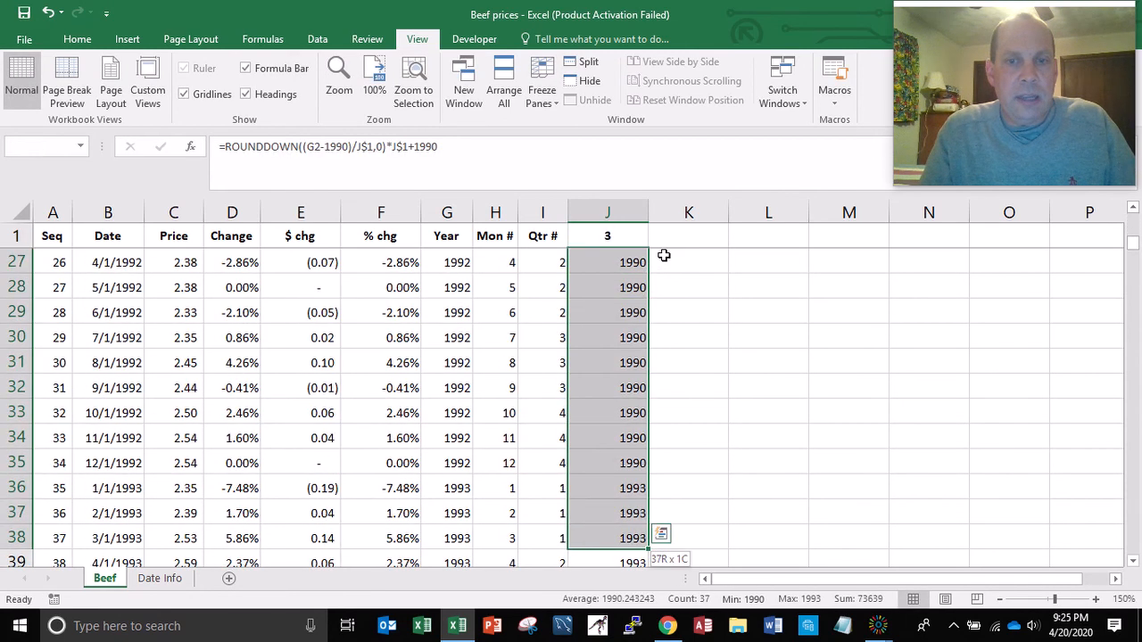
key(shift+Up)
key(shift+Up)
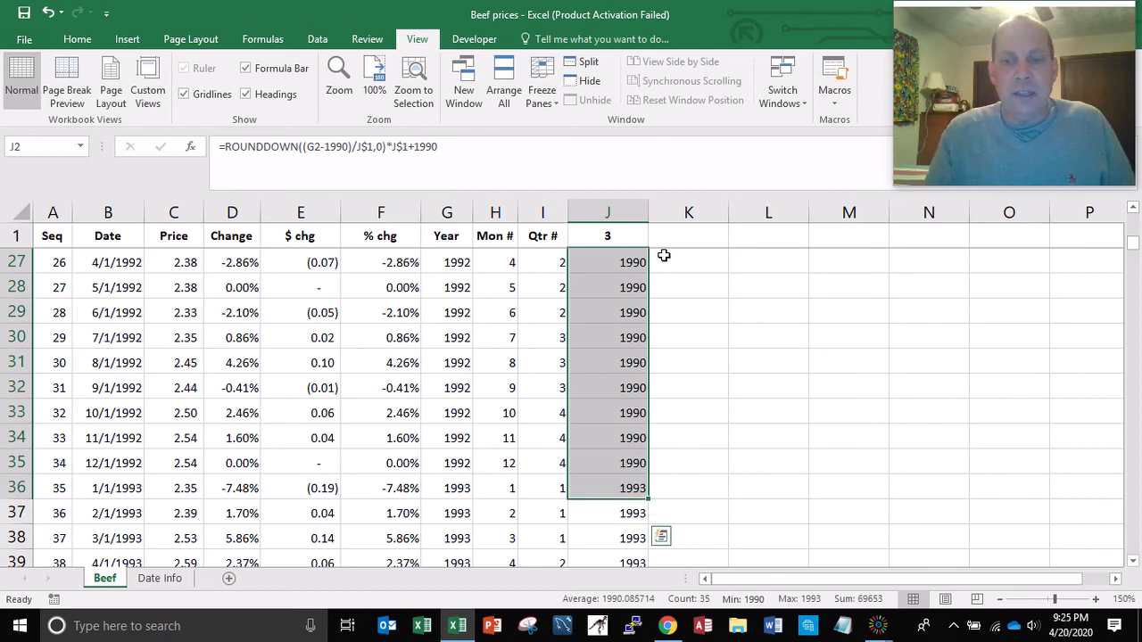
Examine the three-year grouping values in column J for the last dates, around the change from 2019 to 2020.
key(End)
key(Down)
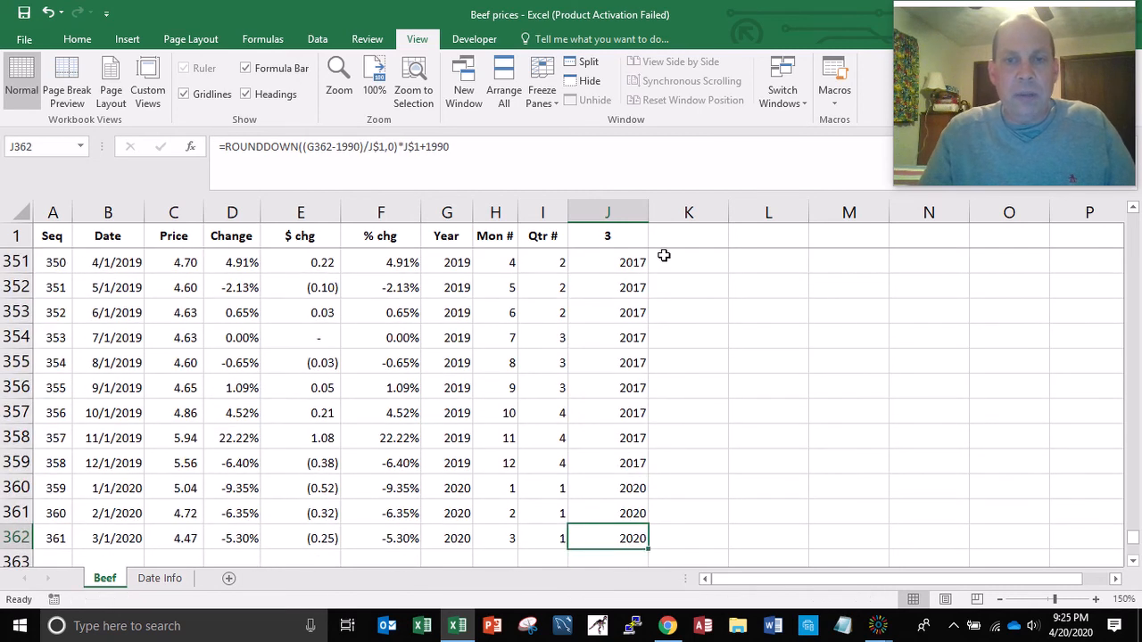
key(Up)
key(Up)
key(Up)
key(Up)
key(Up)
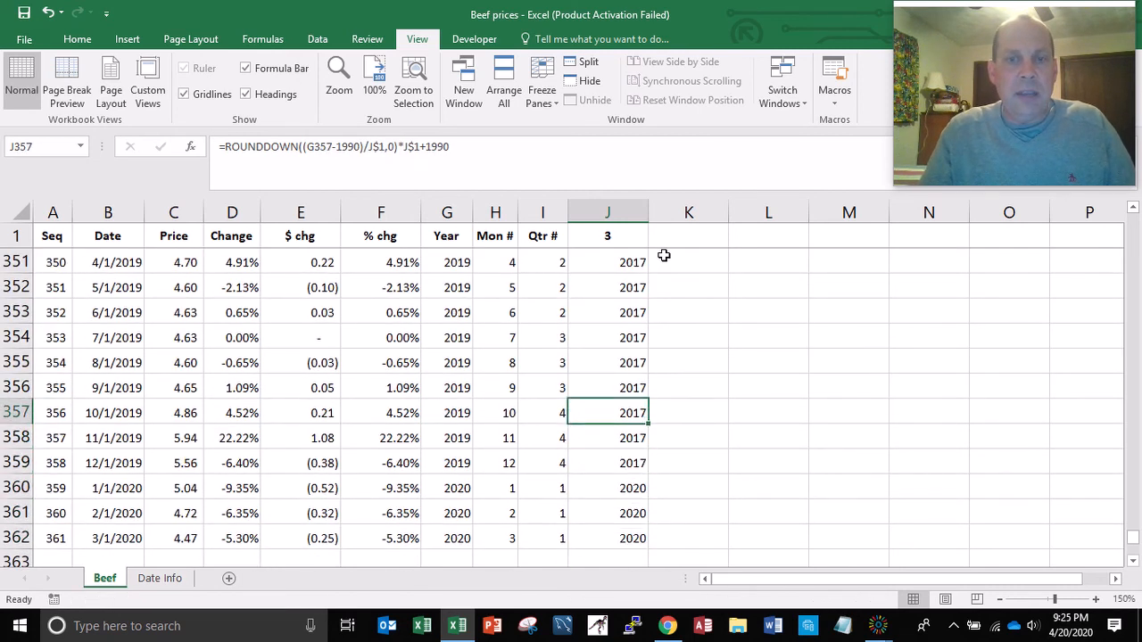
key(Down)
key(Down)
key(Down)
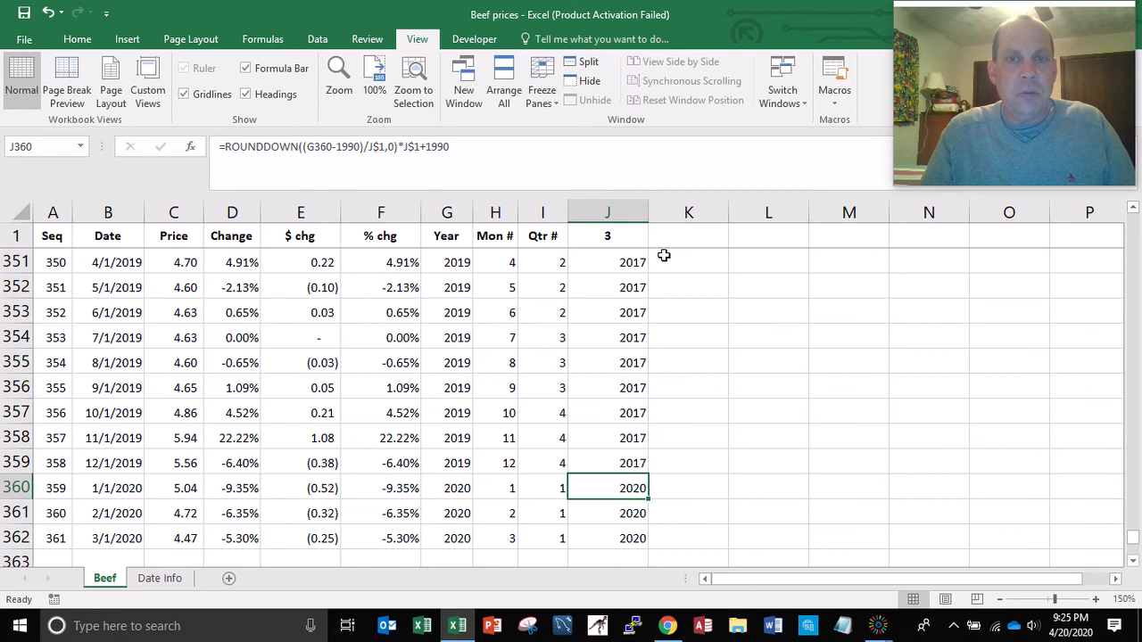
Set the grouping interval in cell J1 to 5 years.
click(619, 235)
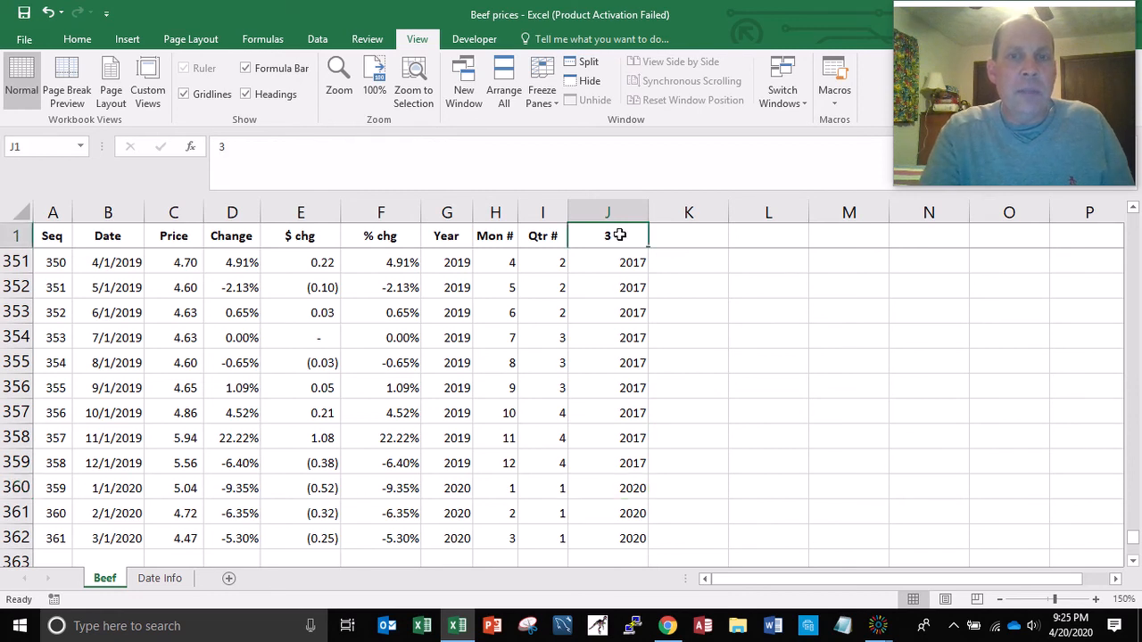
text(5)
key(Return)
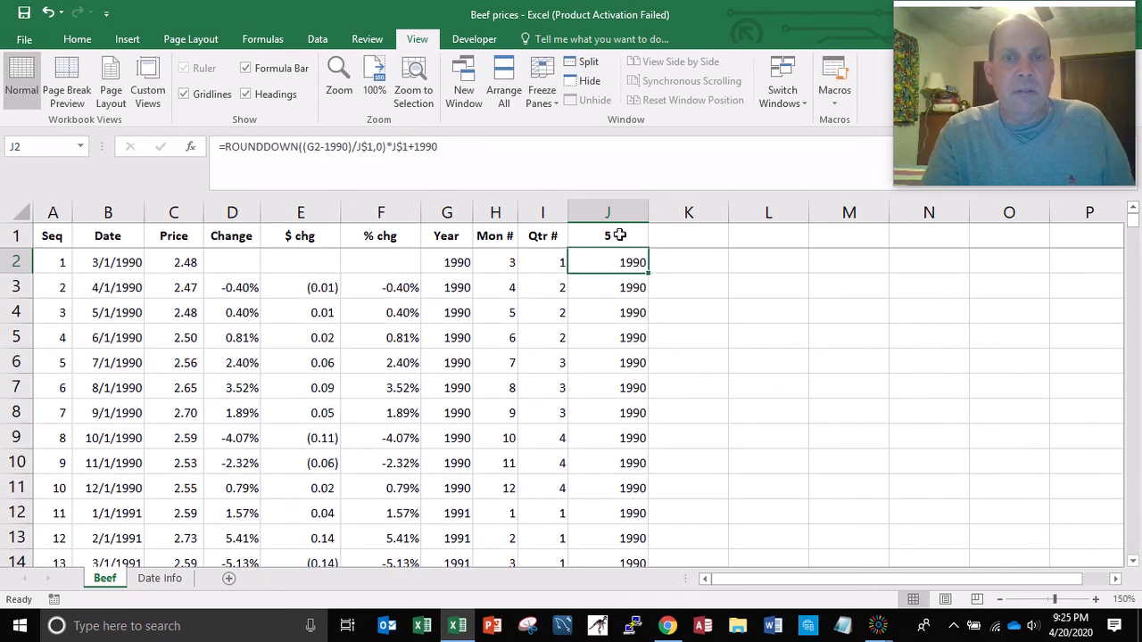
Check the five-year groups in column J from J2 down past the January 1995 row.
key(Down)
key(Down)
key(Down)
key(Down)
key(Down)
key(Down)
key(Down)
key(Down)
key(Down)
key(Down)
key(Down)
key(Down)
key(Down)
key(Down)
key(Down)
key(Down)
key(Down)
key(Down)
key(Down)
key(Down)
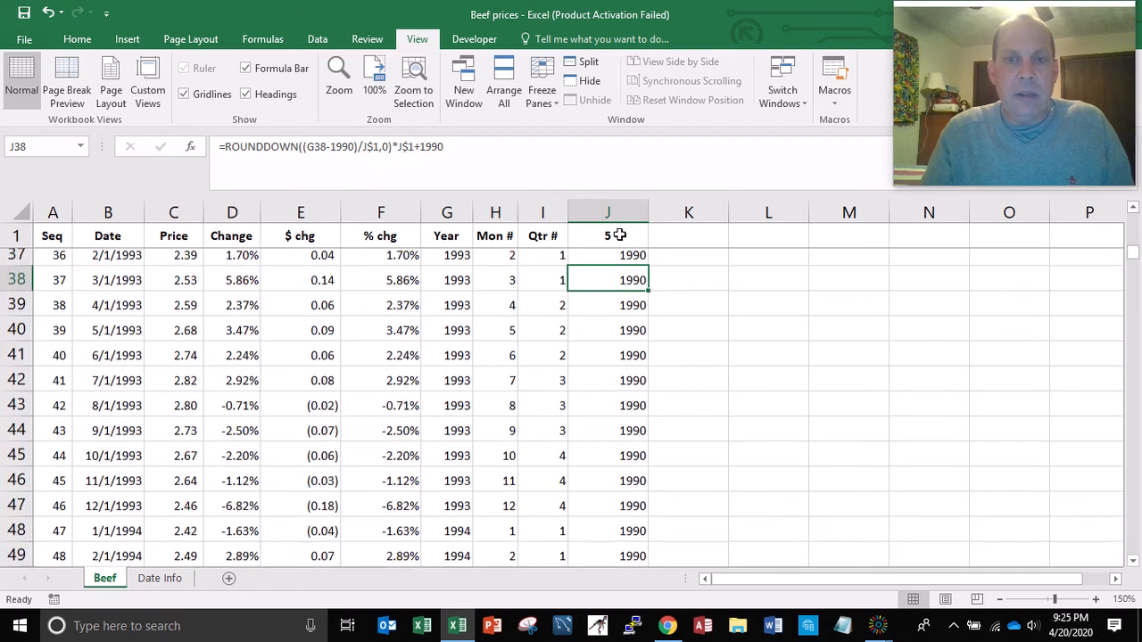
key(Up)
key(Up)
key(Up)
key(Up)
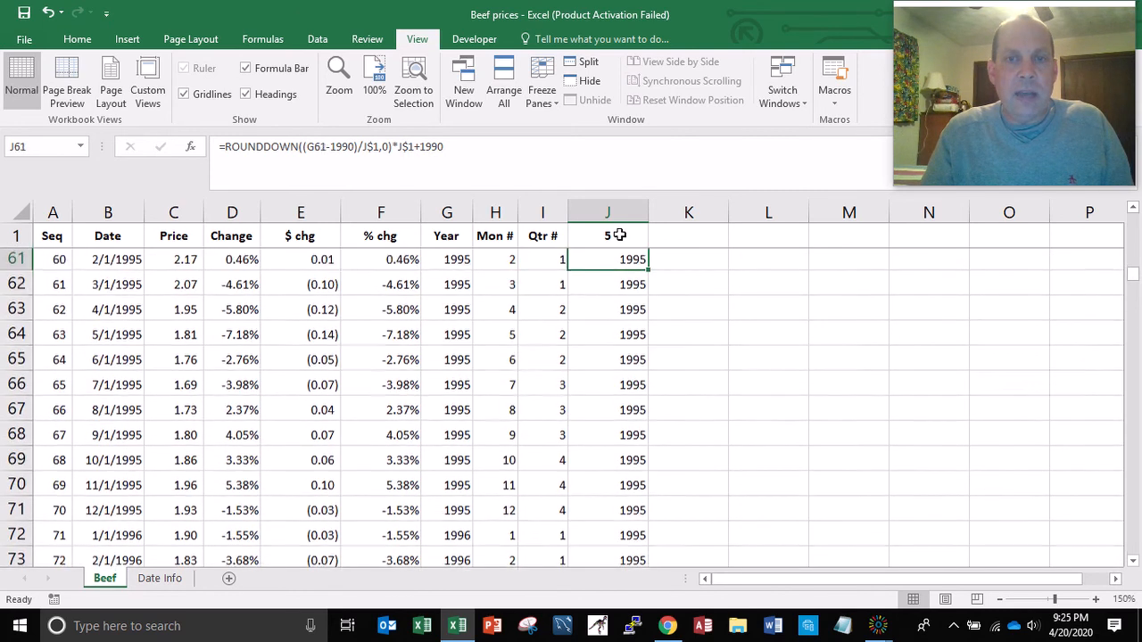
key(Up)
key(Down)
key(Down)
key(Down)
key(Down)
key(Down)
key(Down)
key(Down)
key(Down)
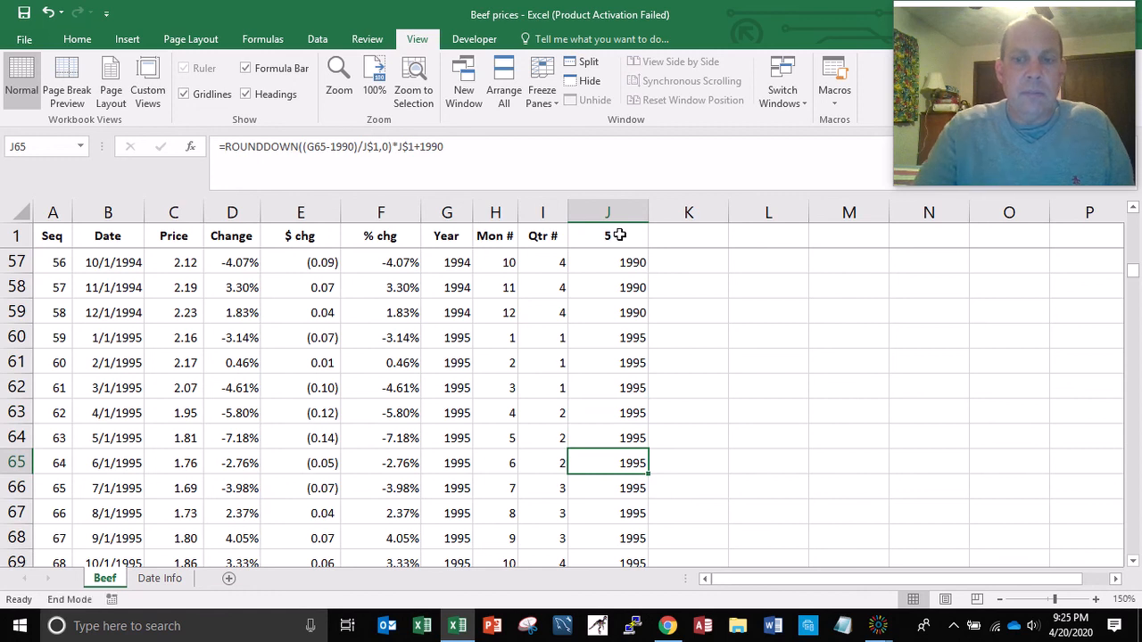
Examine the five-year grouping values in column J for the last dates of the data.
key(ctrl+Down)
key(Up)
key(Up)
key(Up)
key(Up)
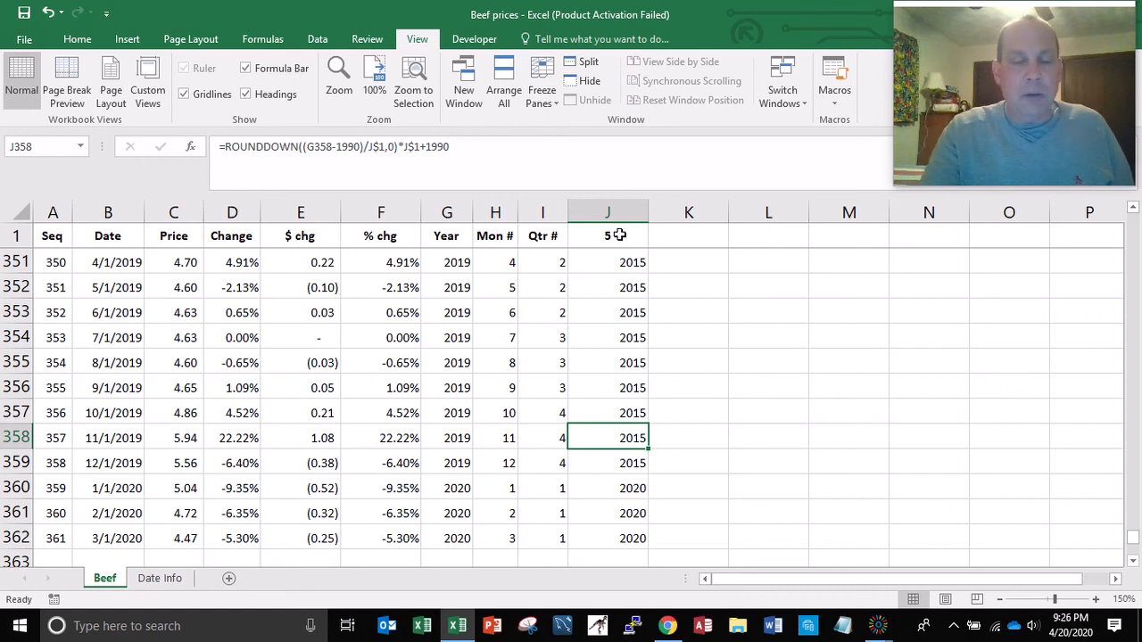
Return to the first data row in A2 and save the workbook.
key(ctrl+Home)
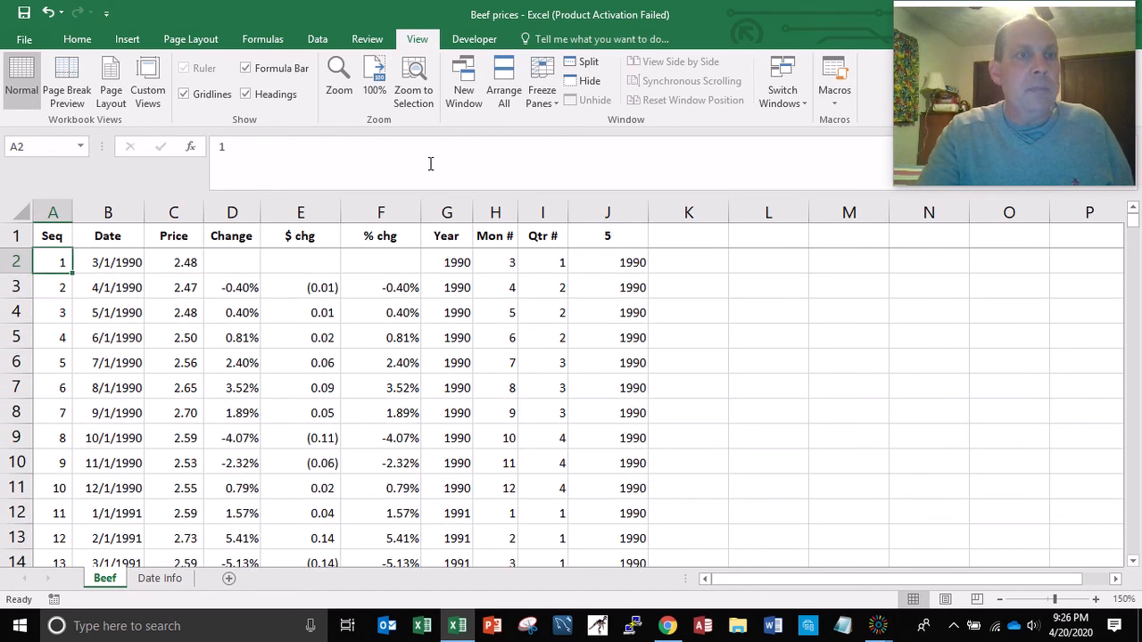
click(24, 12)
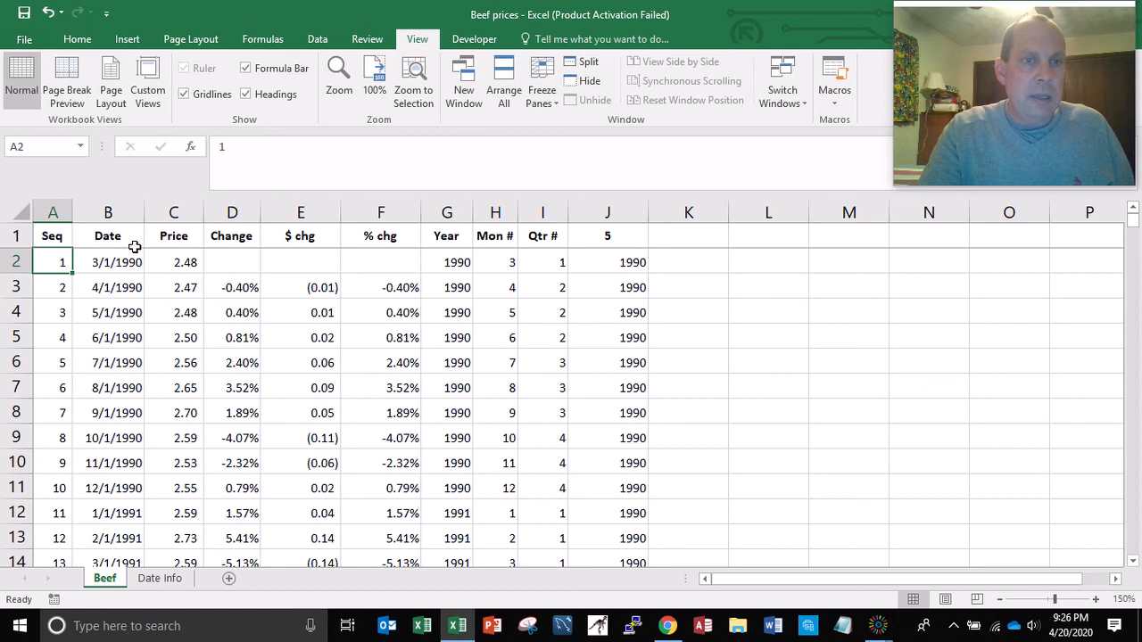
Insert a 2-D line chart from the Date and Price columns, B1 through C362.
click(108, 235)
key(shift+Right)
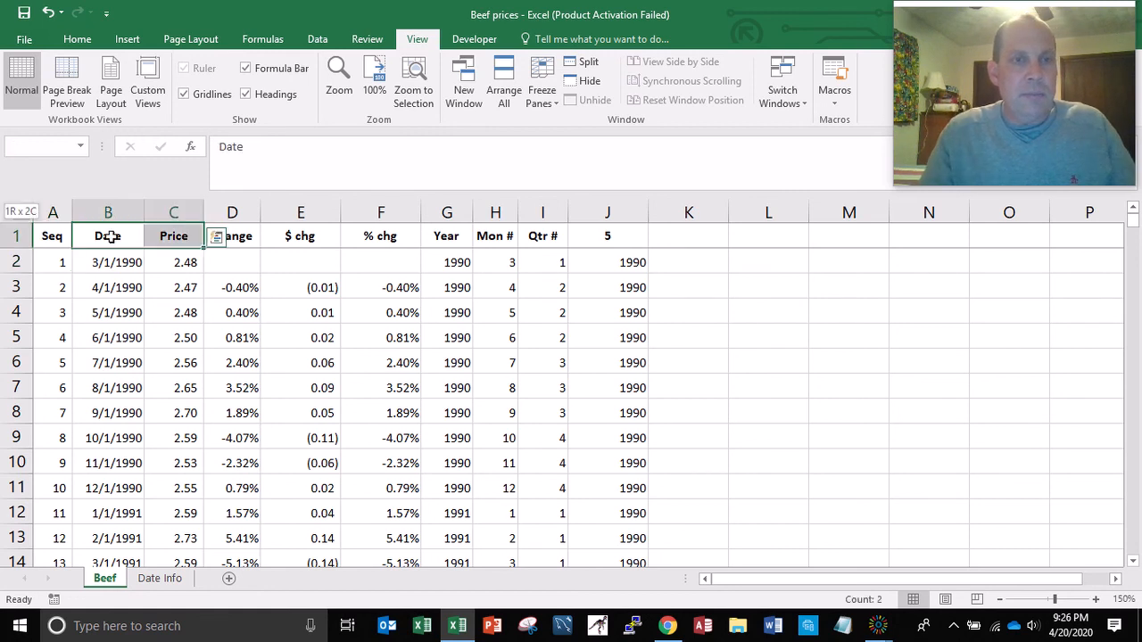
key(ctrl+shift+Down)
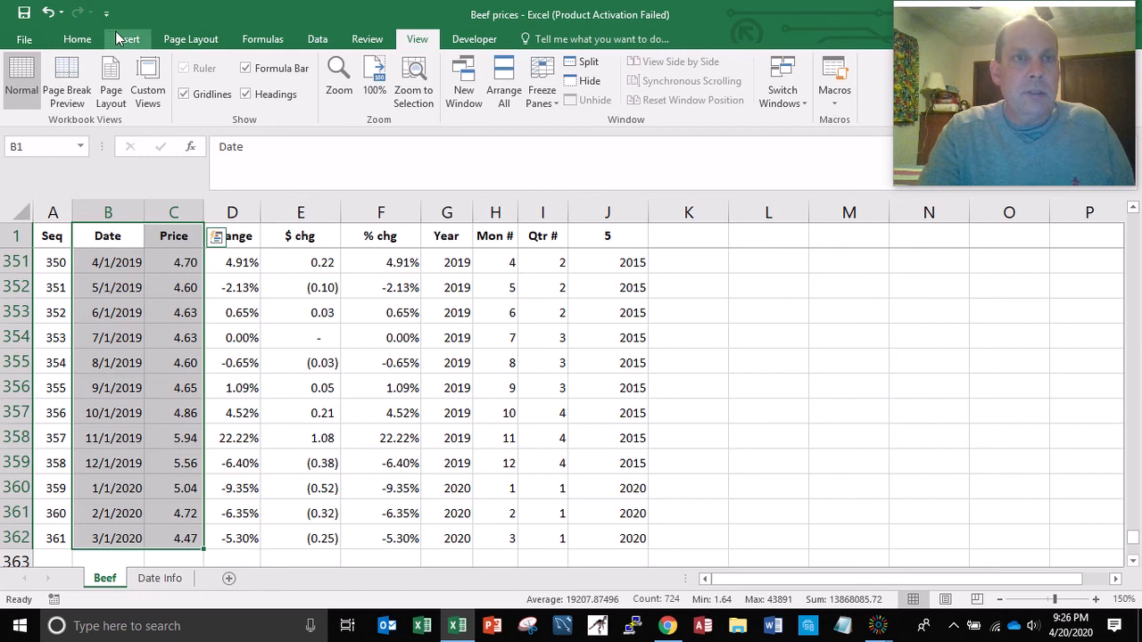
click(128, 42)
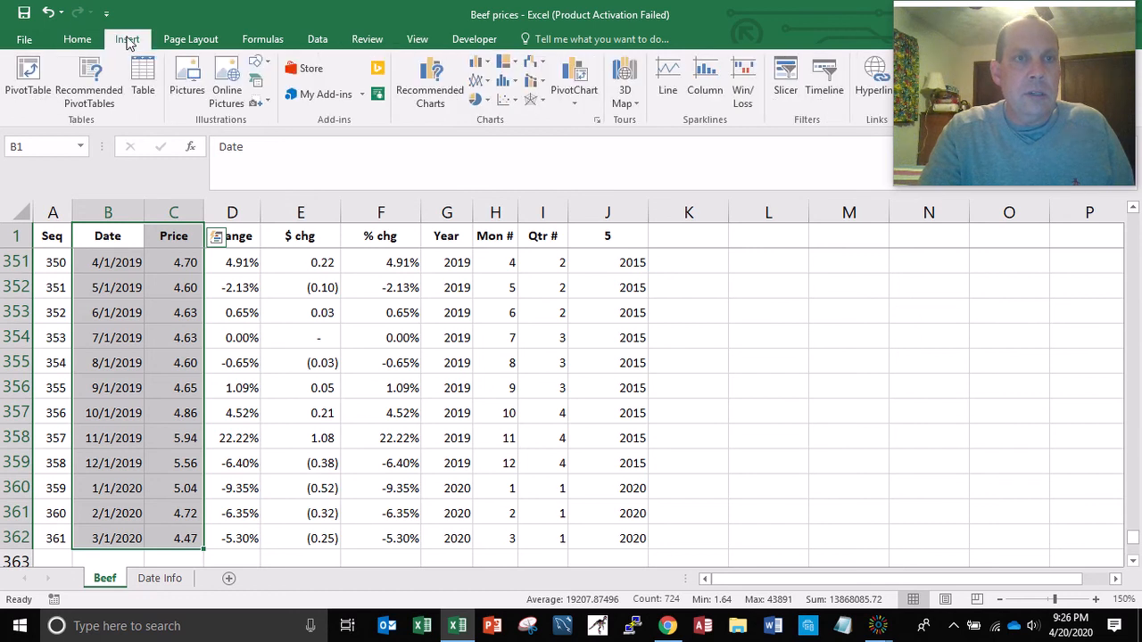
click(475, 81)
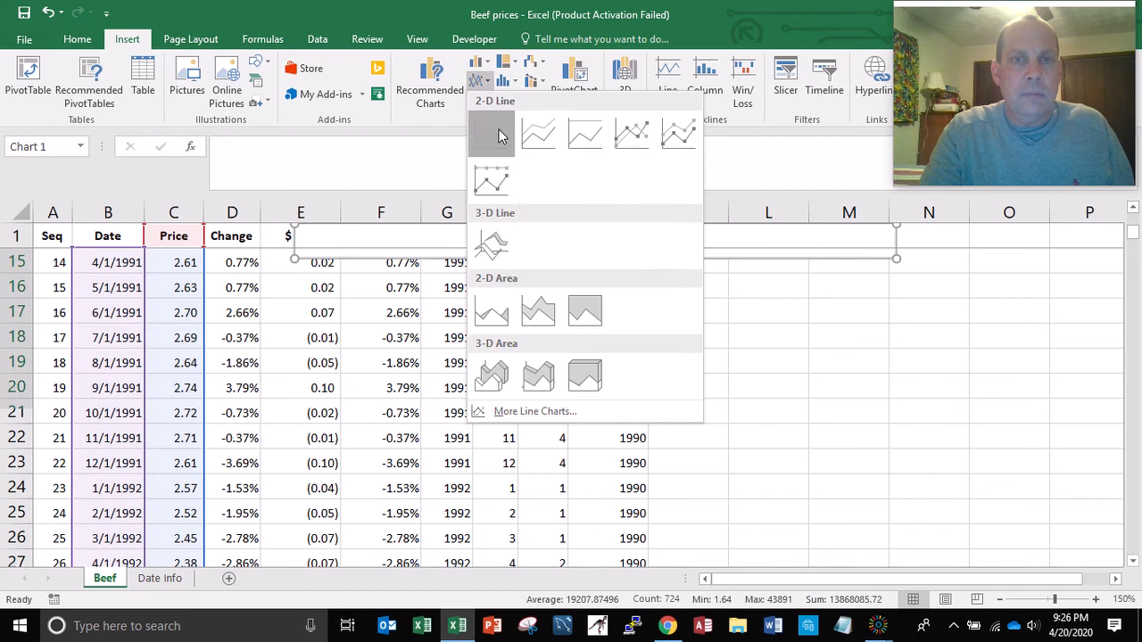
click(499, 136)
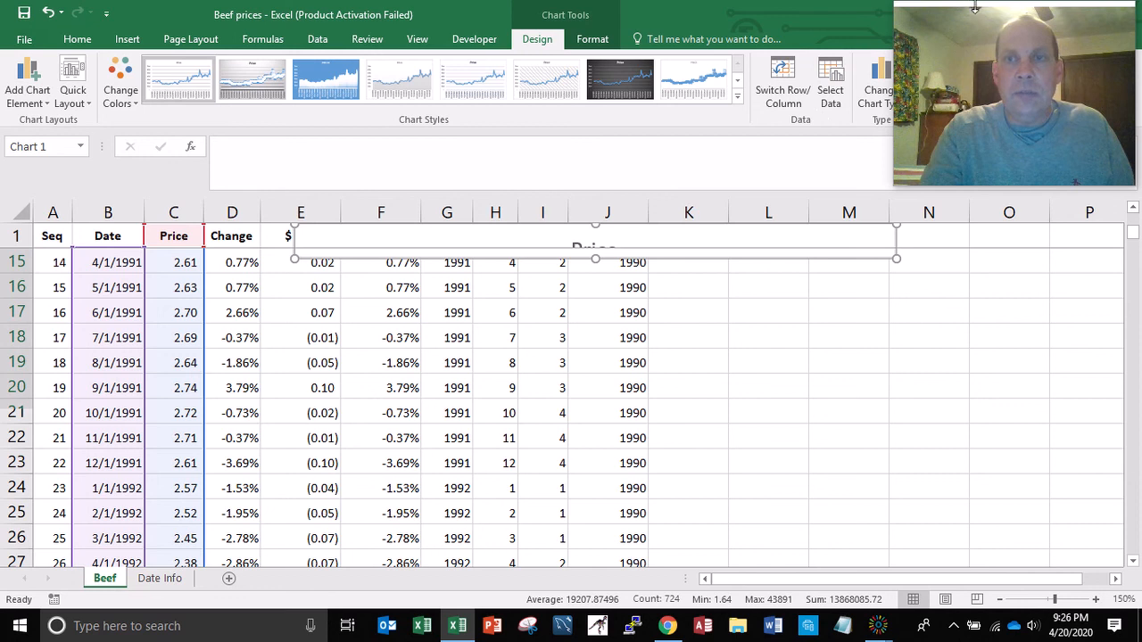
Move the price line chart to a new sheet named "Beef chart".
drag(978, 14, 966, 162)
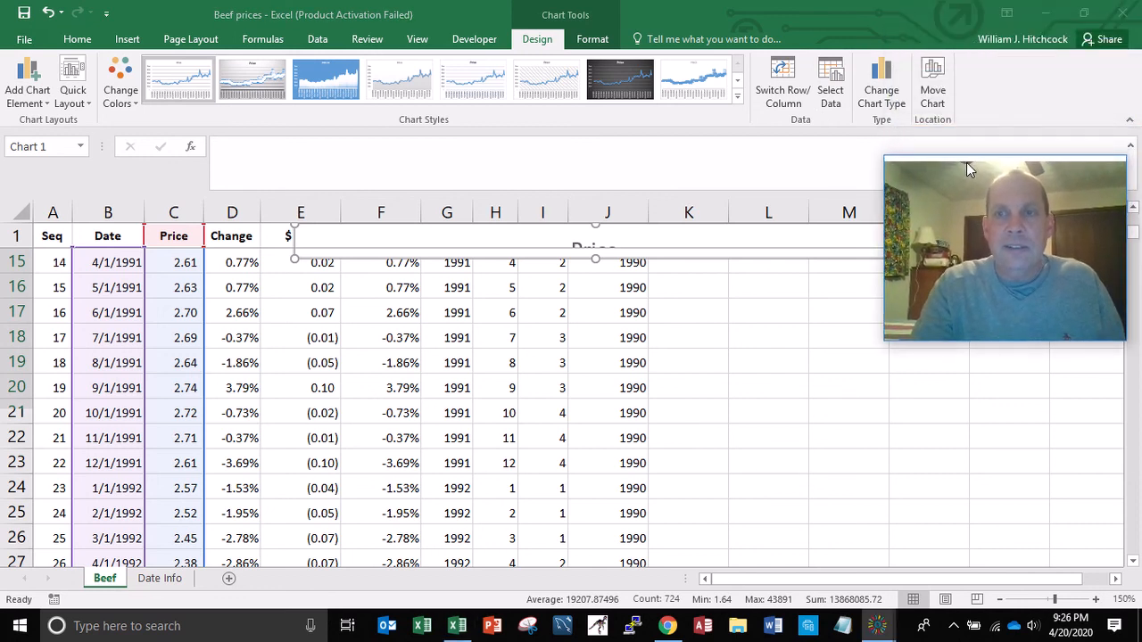
click(932, 98)
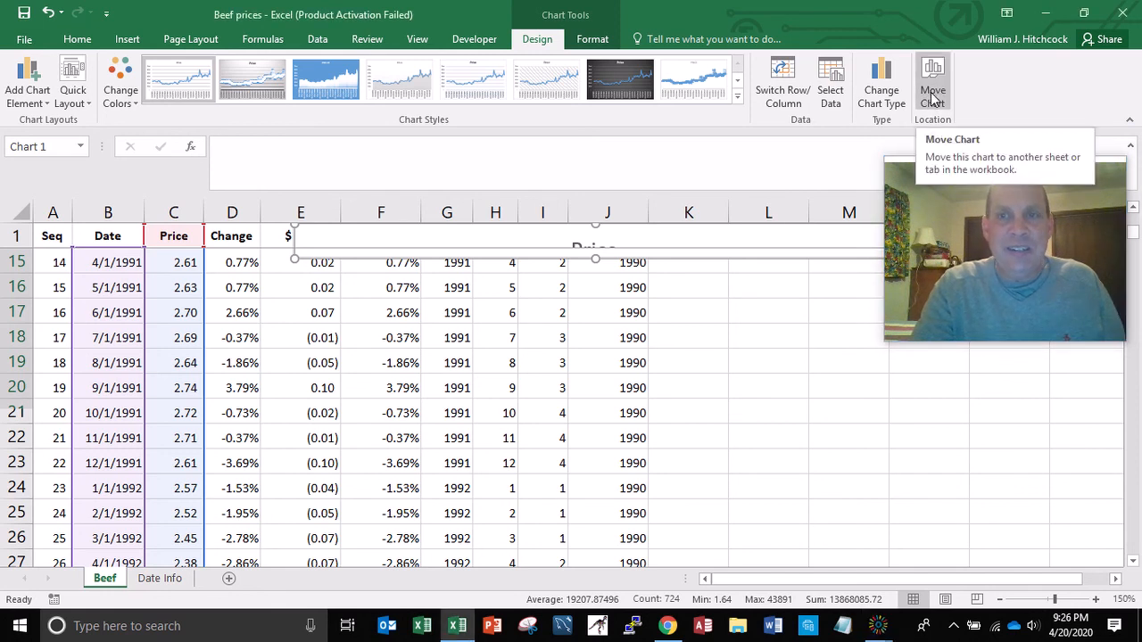
click(931, 98)
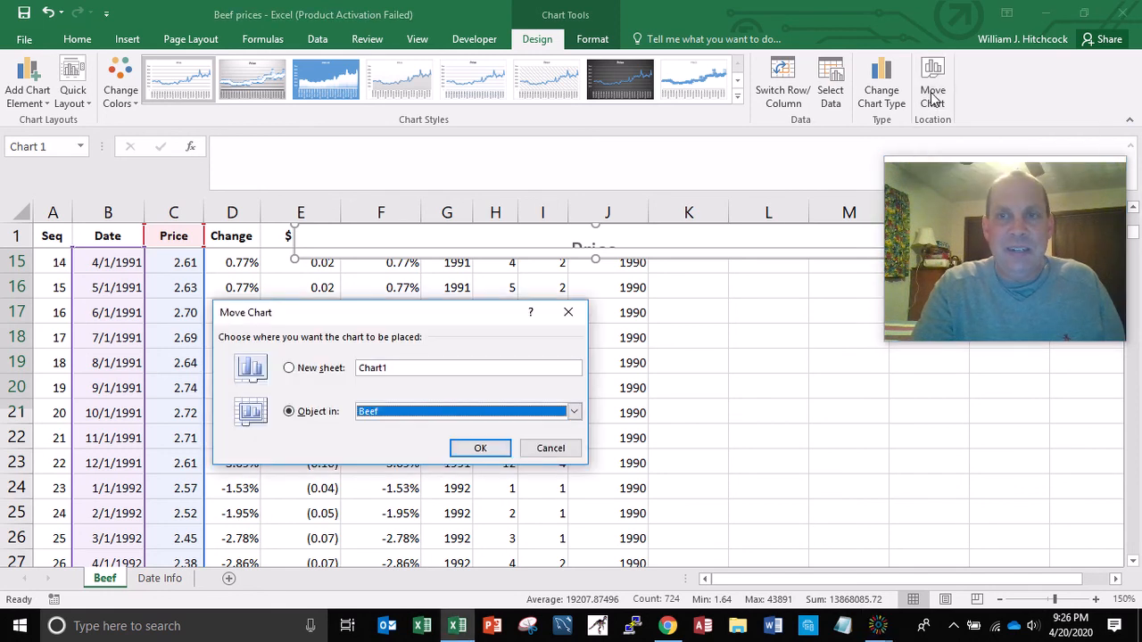
click(289, 367)
text(B)
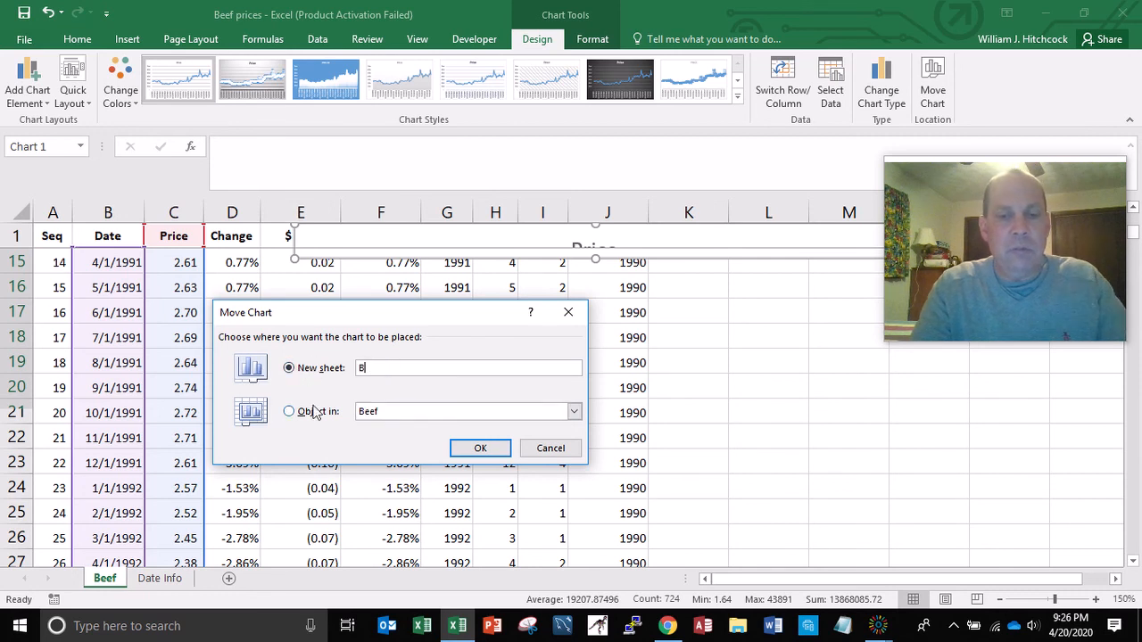
text(eef ch)
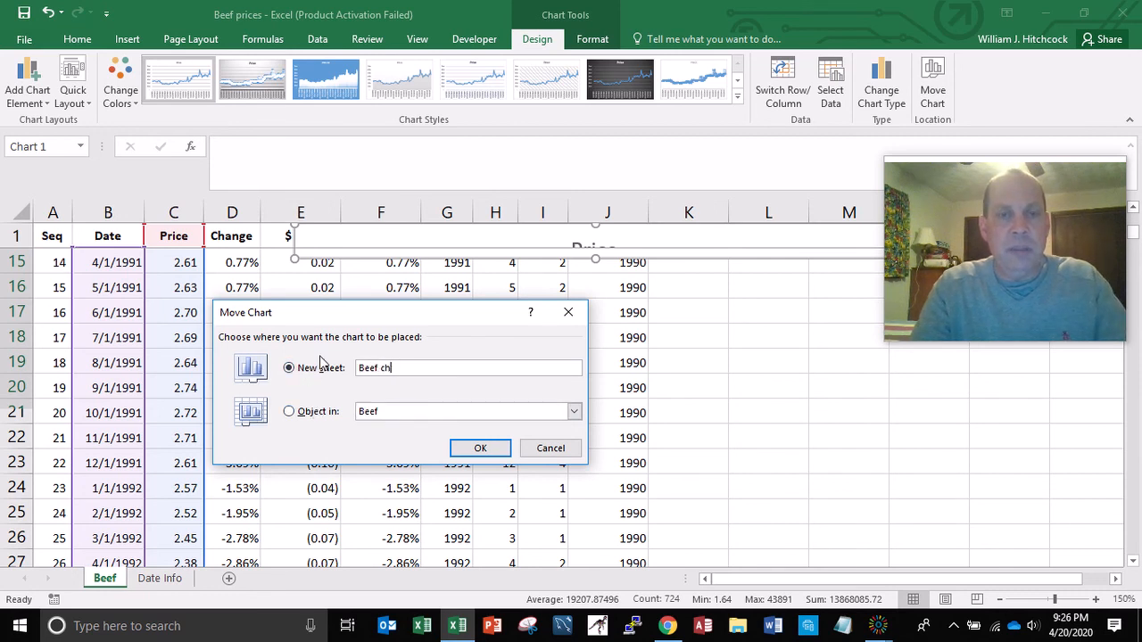
text(art)
key(Return)
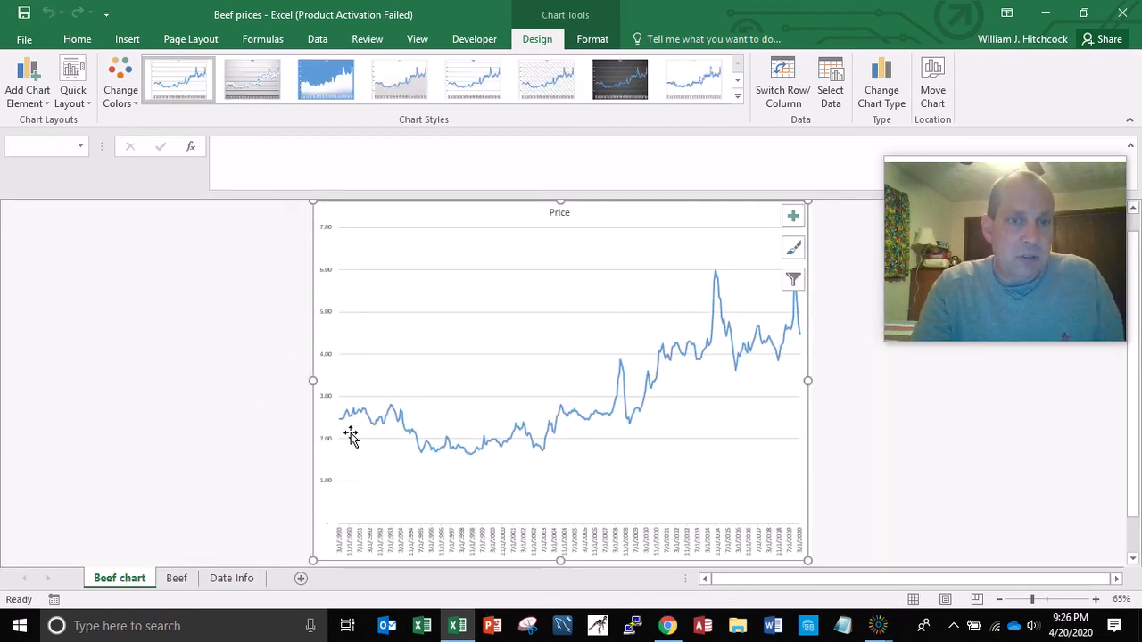
Rearrange the sheets into the order Date Info, Beef, Beef chart, and display the Beef sheet.
mouse_move(345, 426)
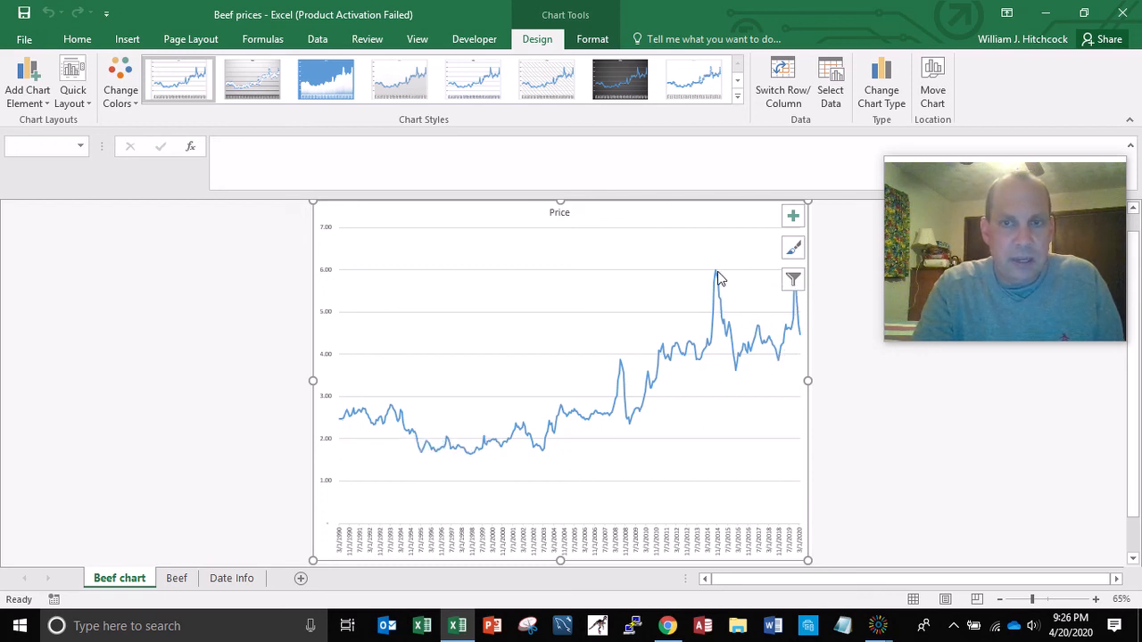
mouse_move(719, 280)
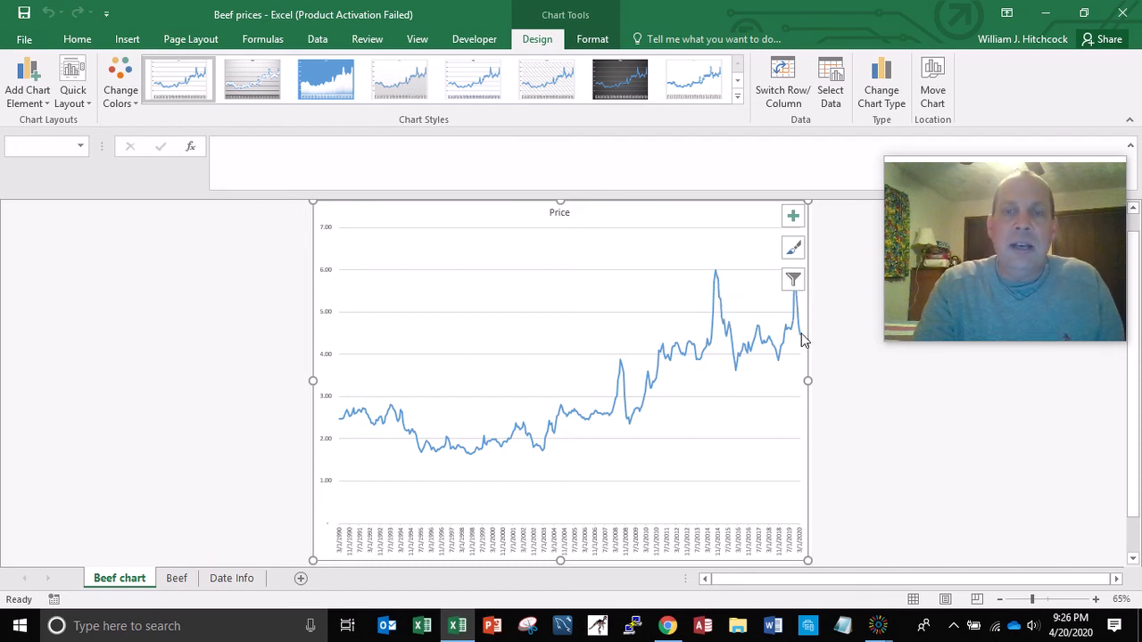
mouse_move(802, 337)
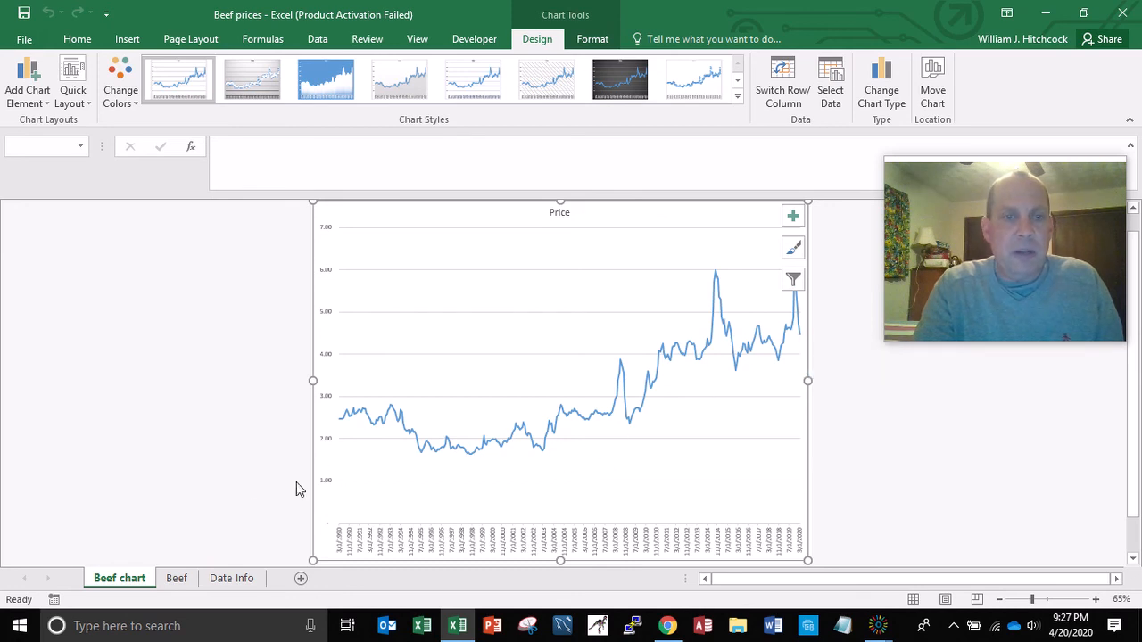
mouse_move(122, 582)
mouse_down()
mouse_move(214, 585)
mouse_move(98, 591)
mouse_up()
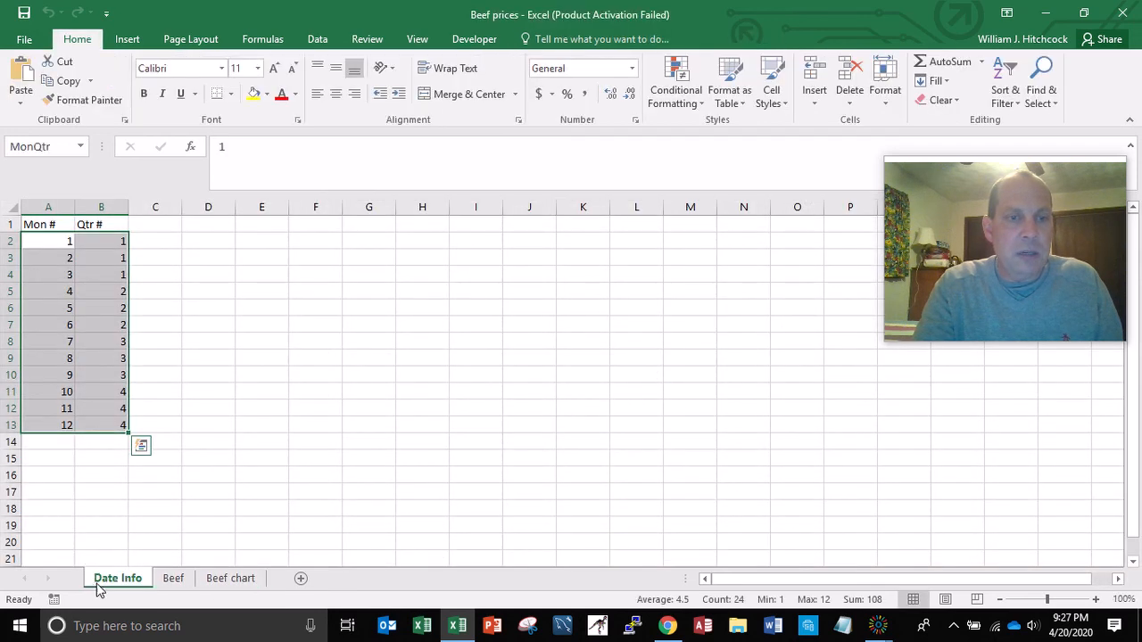
click(170, 582)
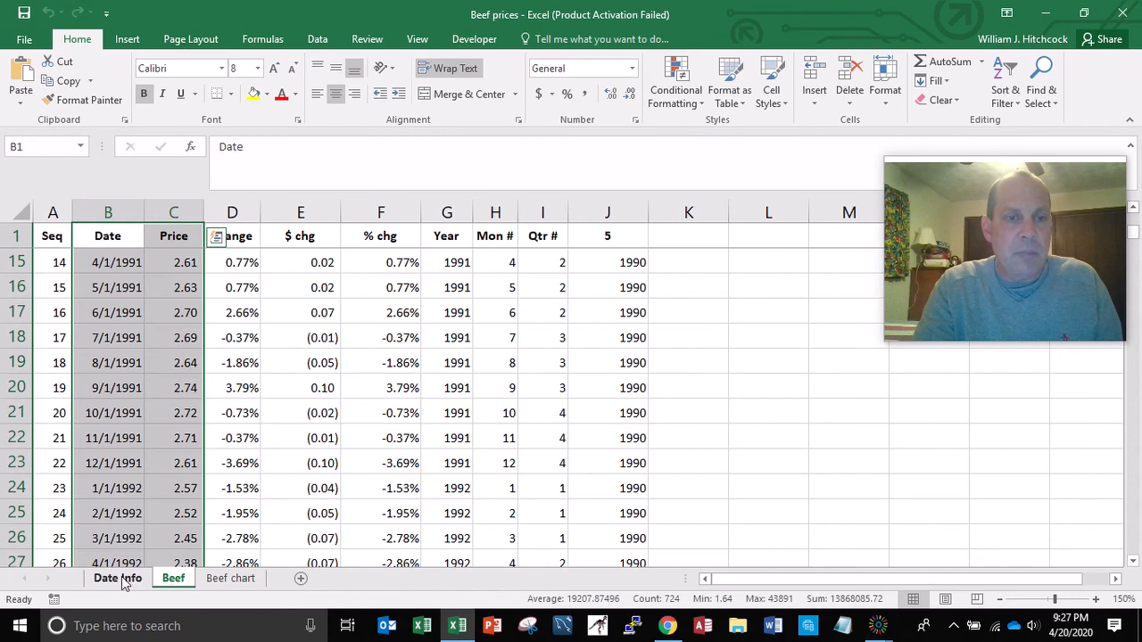
click(149, 585)
click(170, 582)
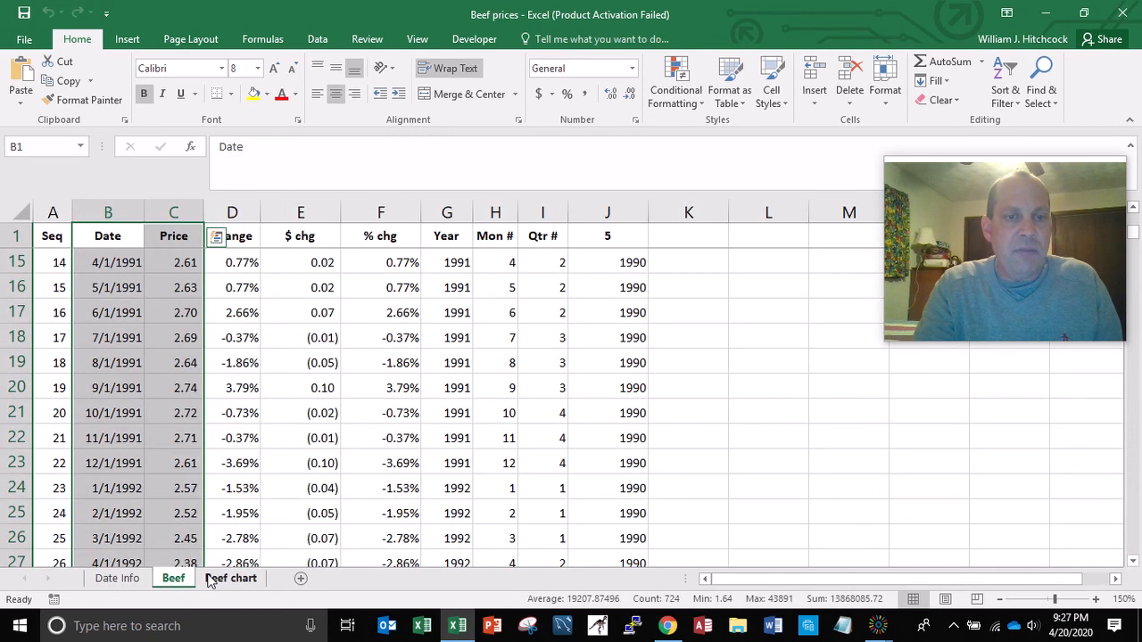
Turn on filtering for the header row of the Beef data and auto-fit the width of column J.
click(210, 581)
click(174, 580)
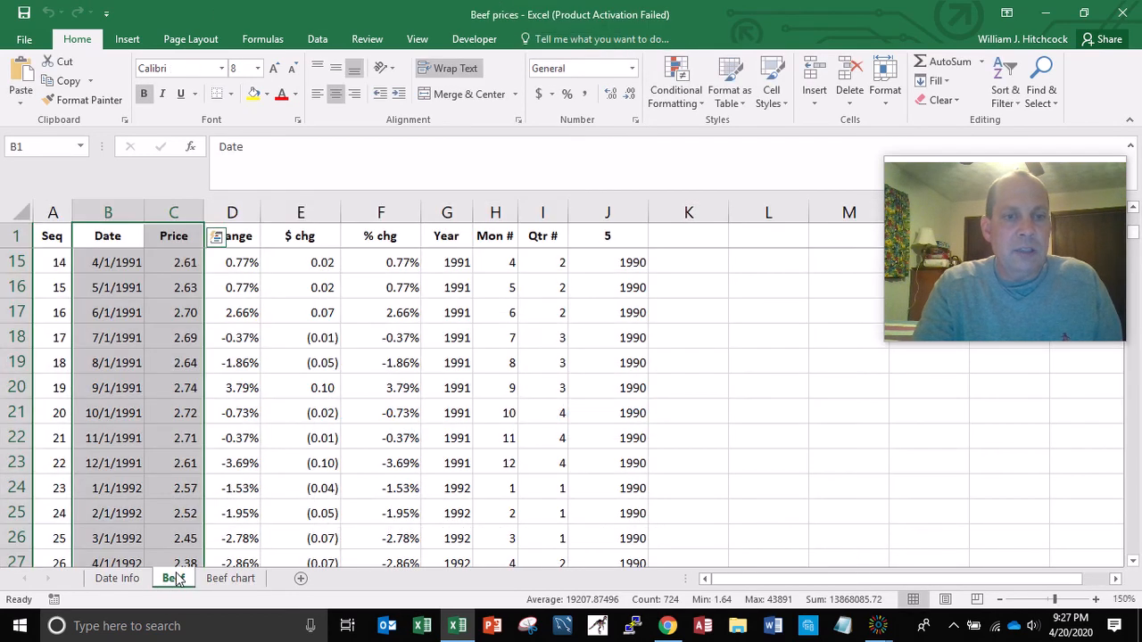
key(ctrl+Home)
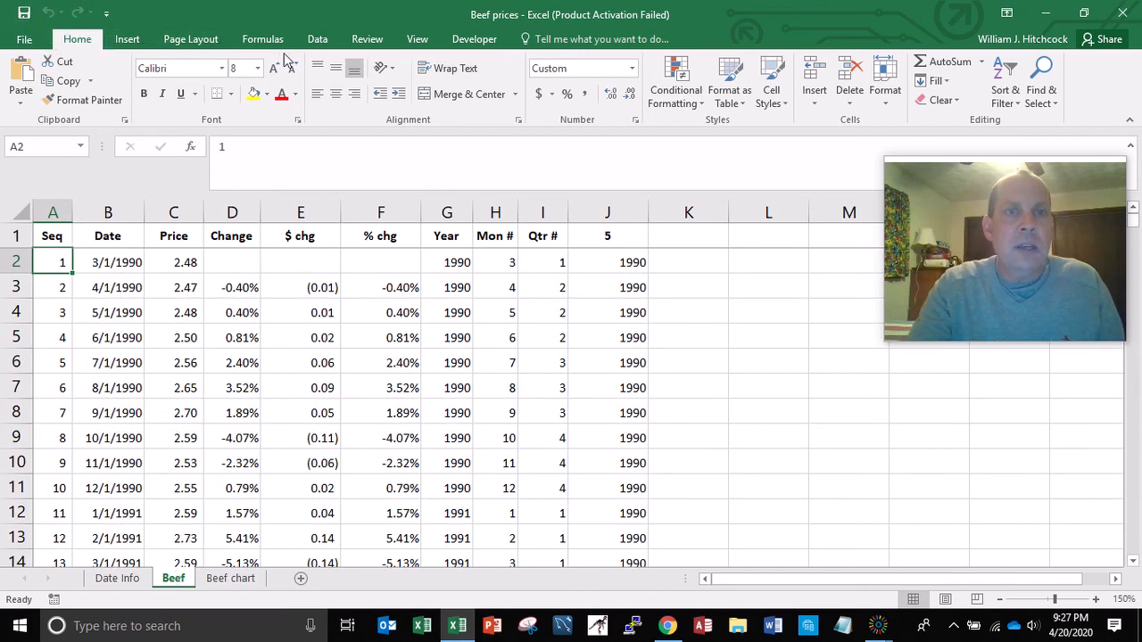
click(318, 40)
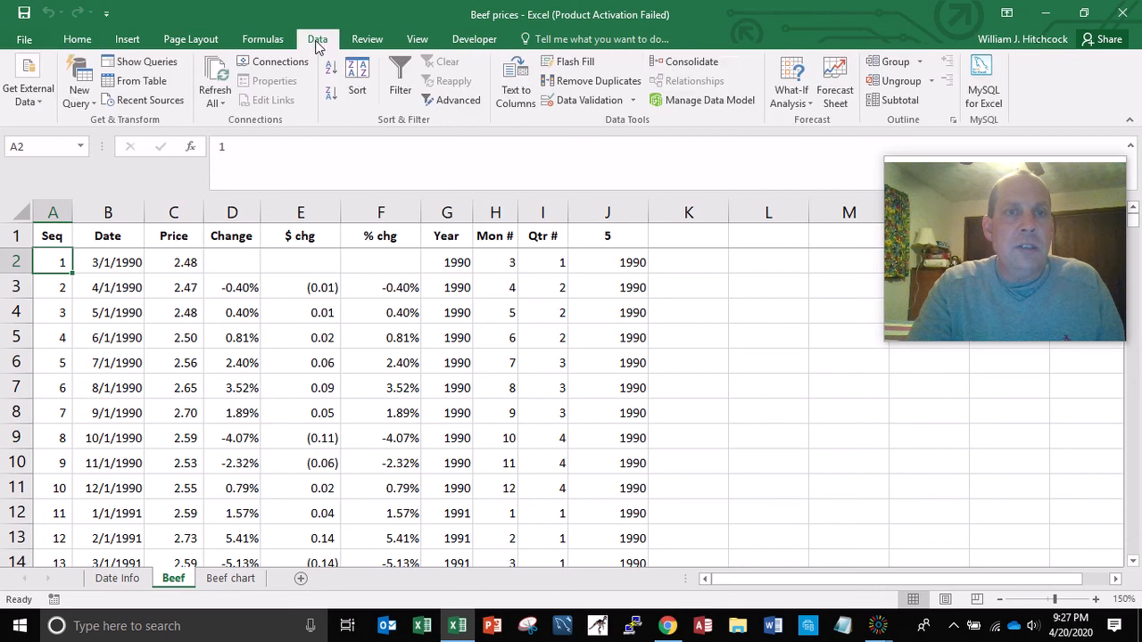
click(397, 75)
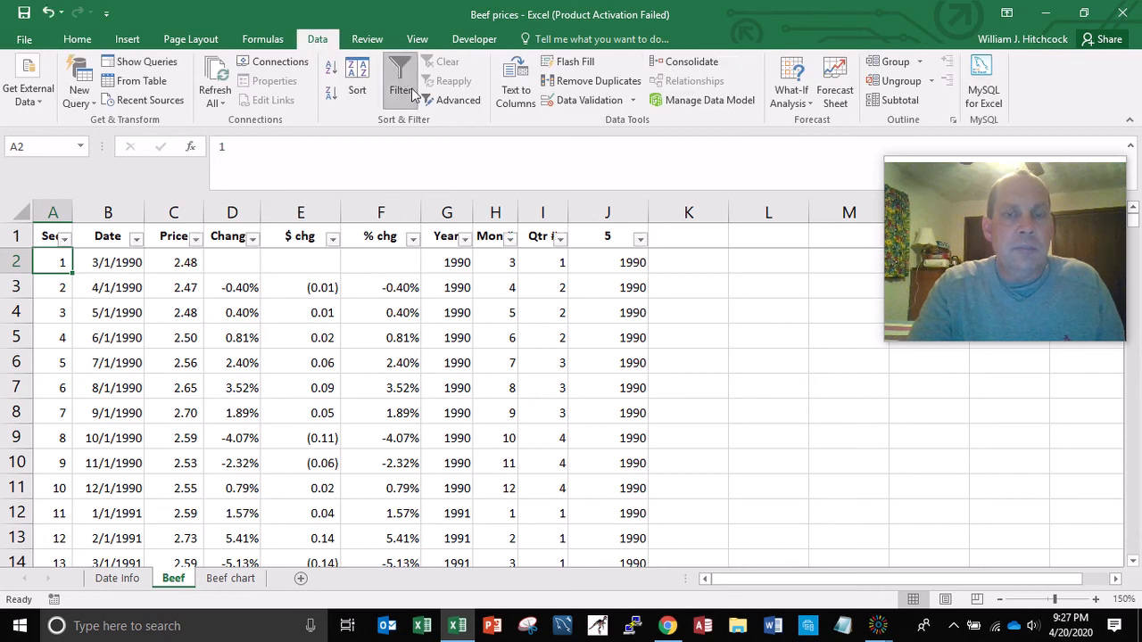
double_click(648, 207)
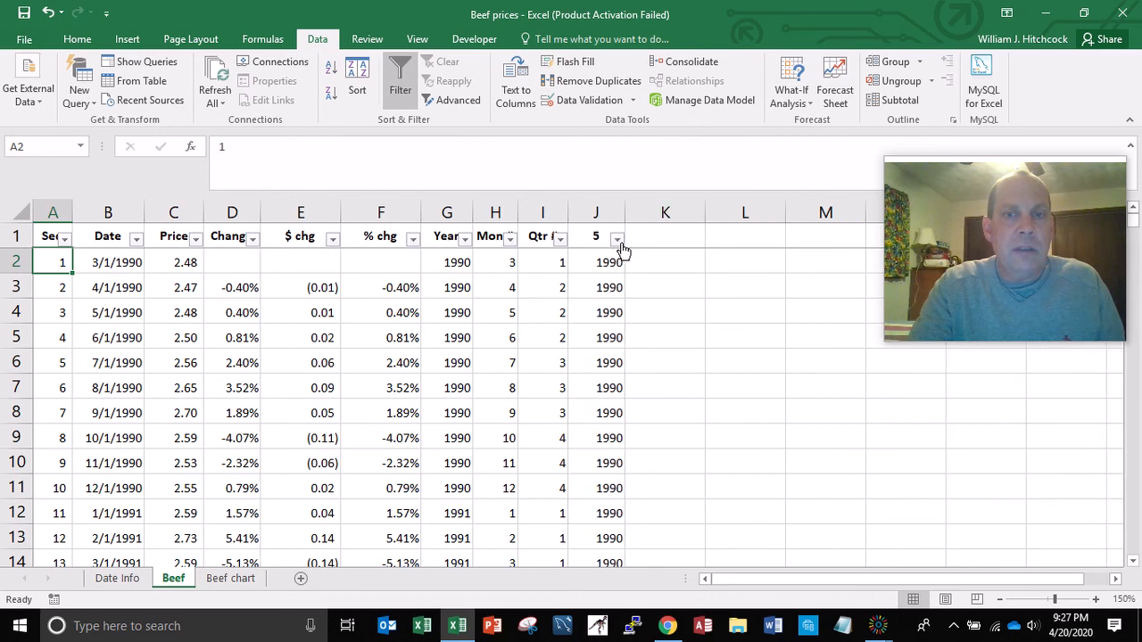
Filter the five-year grouping column J to only the 2000 group and view the price line on the Beef chart sheet.
click(617, 239)
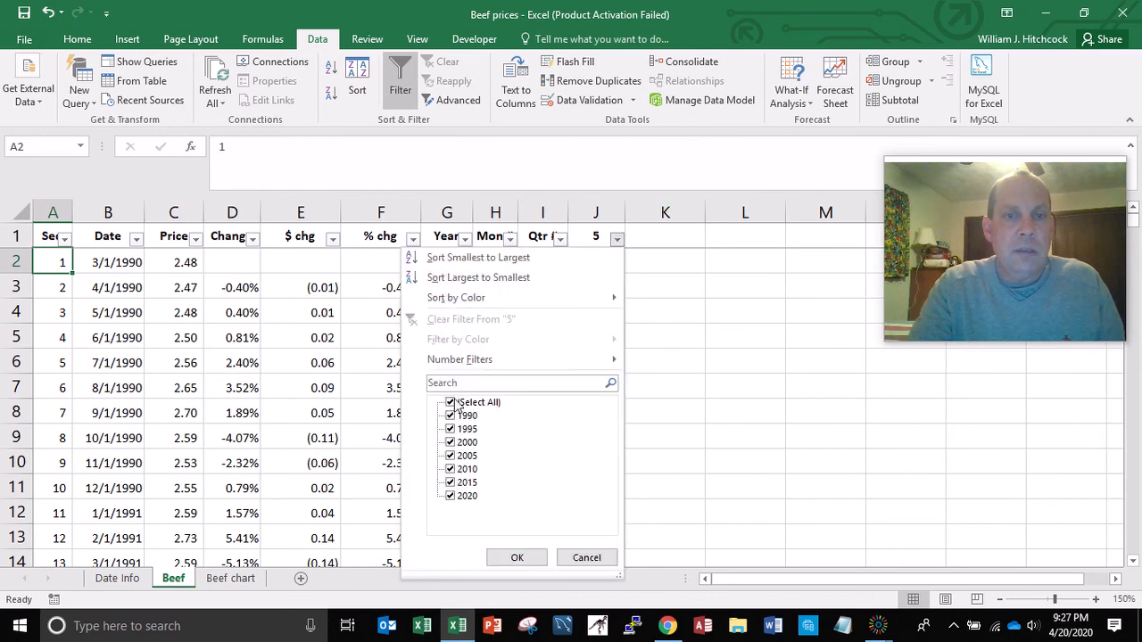
click(452, 403)
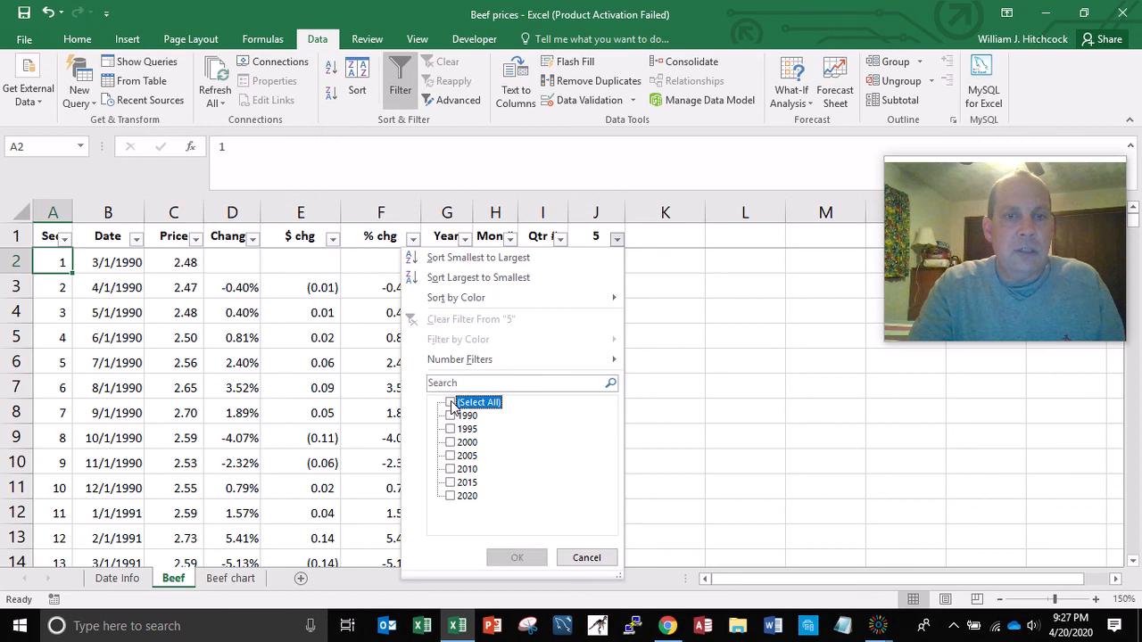
click(453, 443)
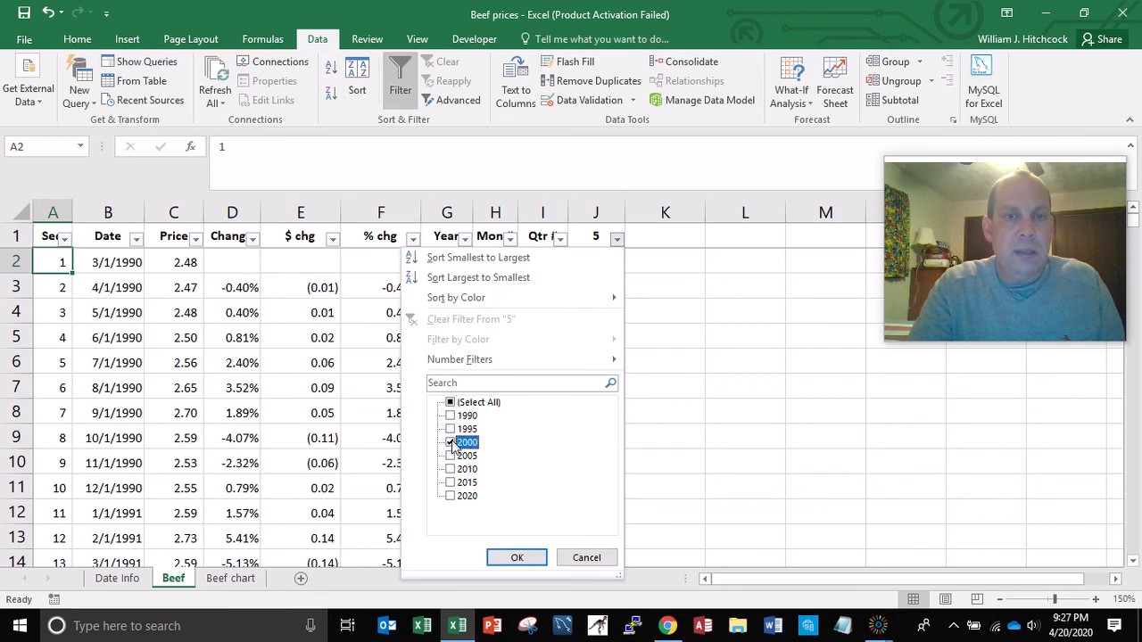
click(515, 558)
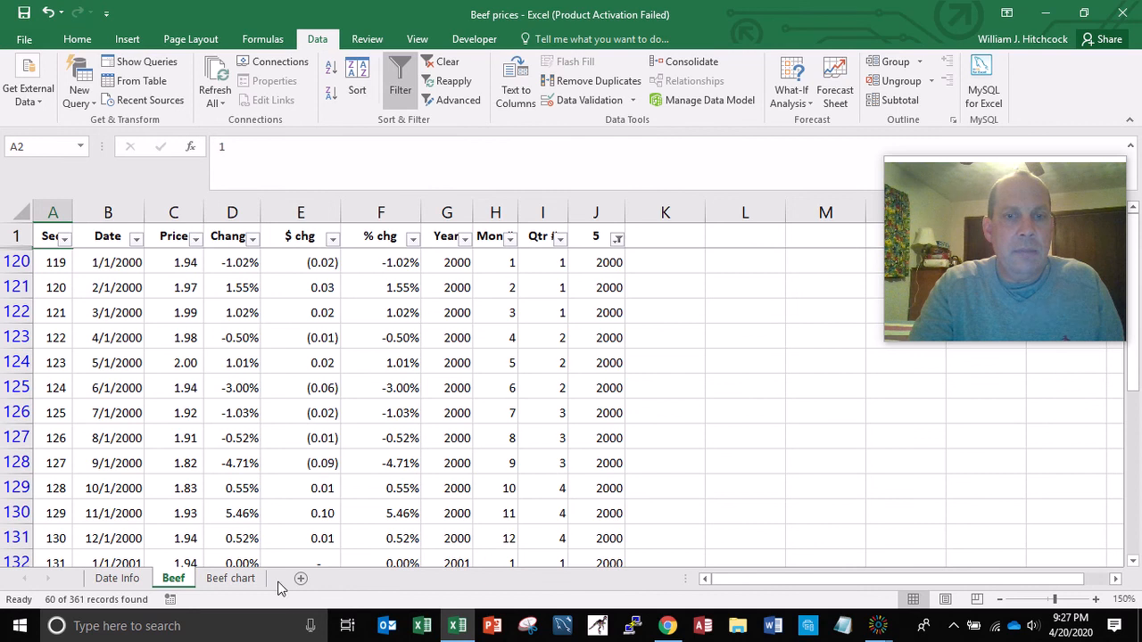
click(221, 580)
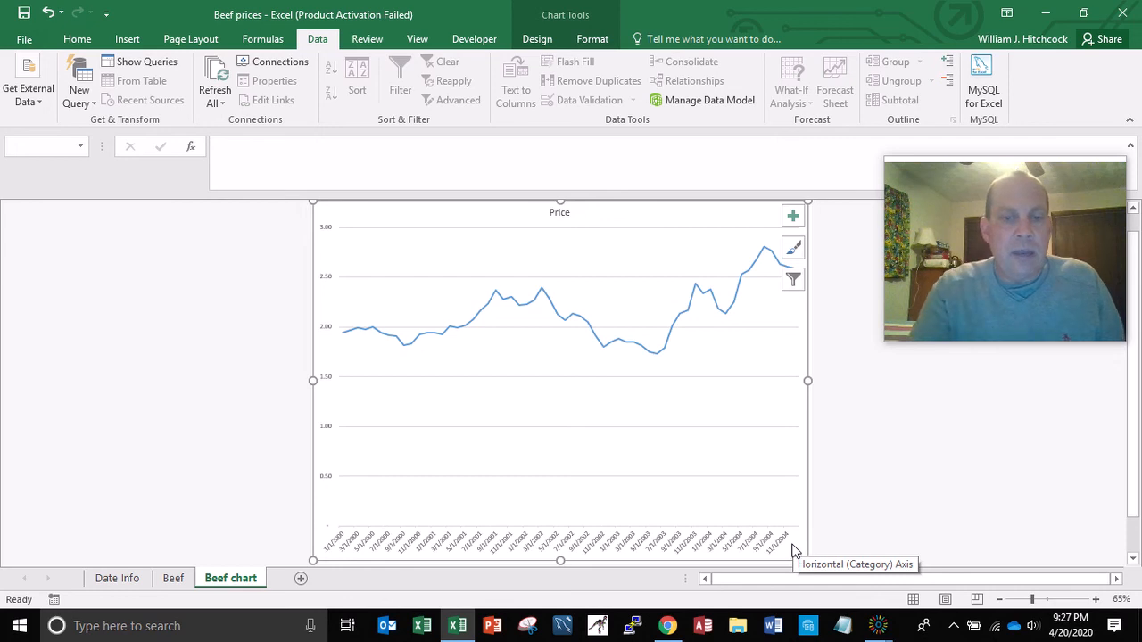
Examine the filtered rows on the Beef sheet, going down column J to the last record of the 2000 group.
click(173, 578)
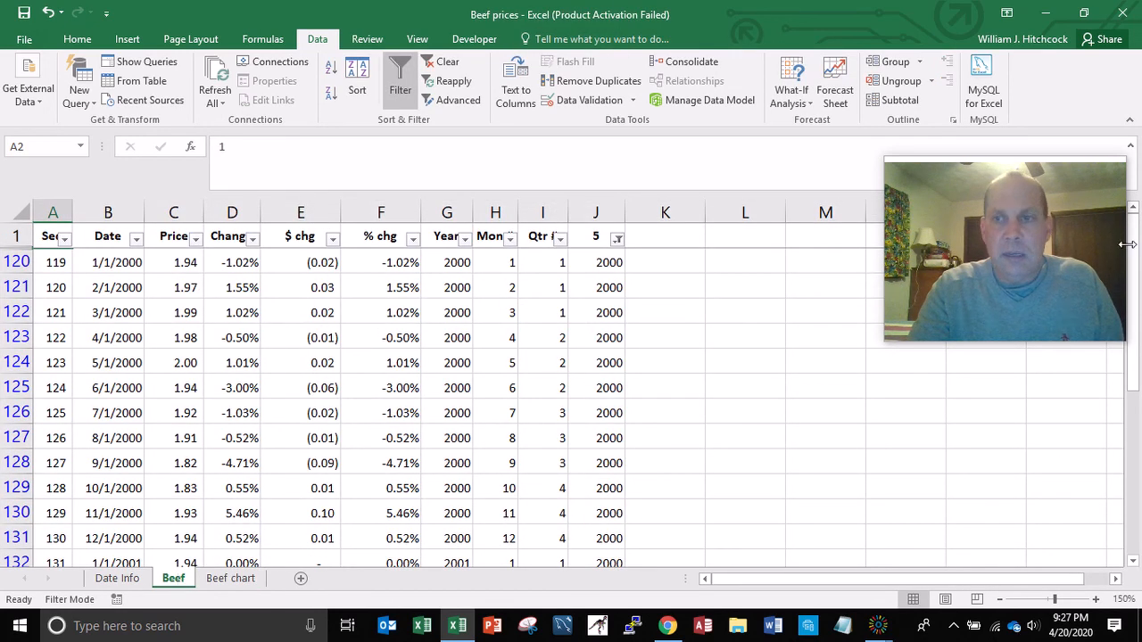
drag(1134, 375, 1137, 416)
click(597, 338)
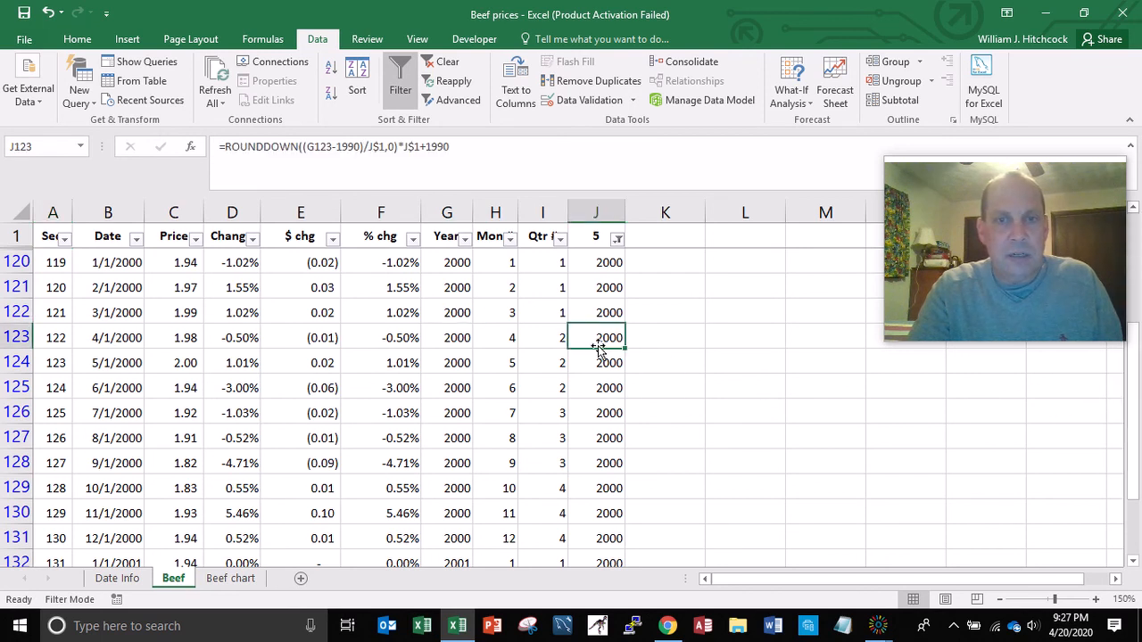
key(Down)
key(Down)
key(Down)
key(Down)
key(Down)
key(Down)
key(Down)
key(Down)
key(Down)
key(Down)
key(Down)
key(Down)
key(Down)
key(Down)
key(Down)
key(Down)
key(Down)
key(Down)
key(Down)
key(Down)
key(Down)
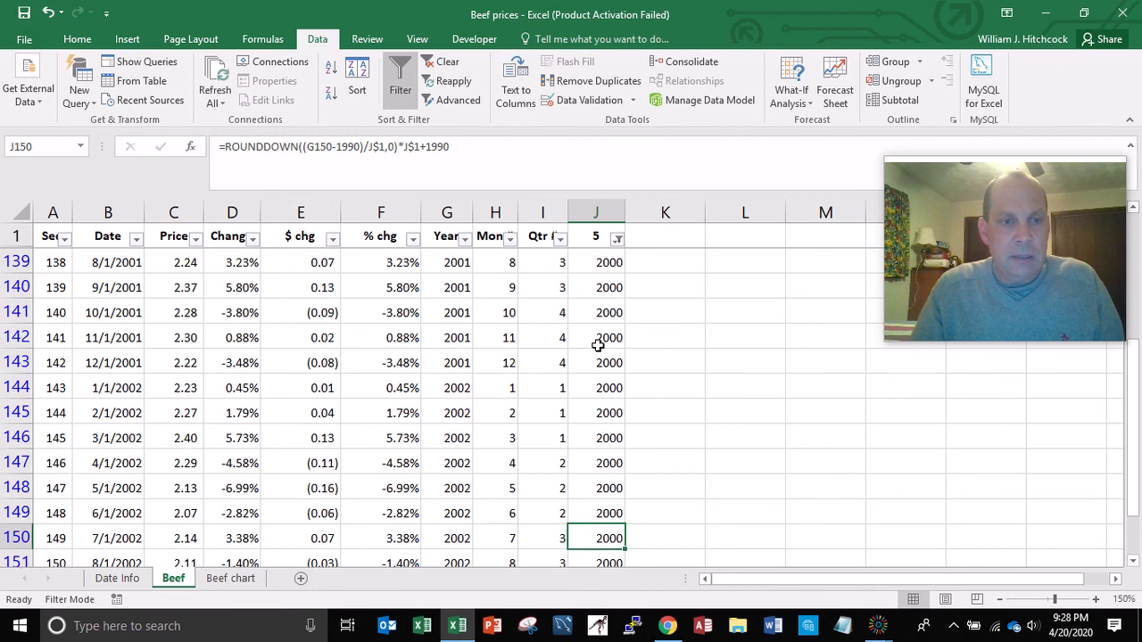
key(Down)
key(Down)
key(Down)
key(Down)
key(Down)
key(Down)
key(Down)
key(Down)
key(Down)
key(Down)
key(Down)
key(Down)
key(Down)
key(Down)
key(Down)
key(Down)
key(Down)
key(Down)
key(Down)
key(Down)
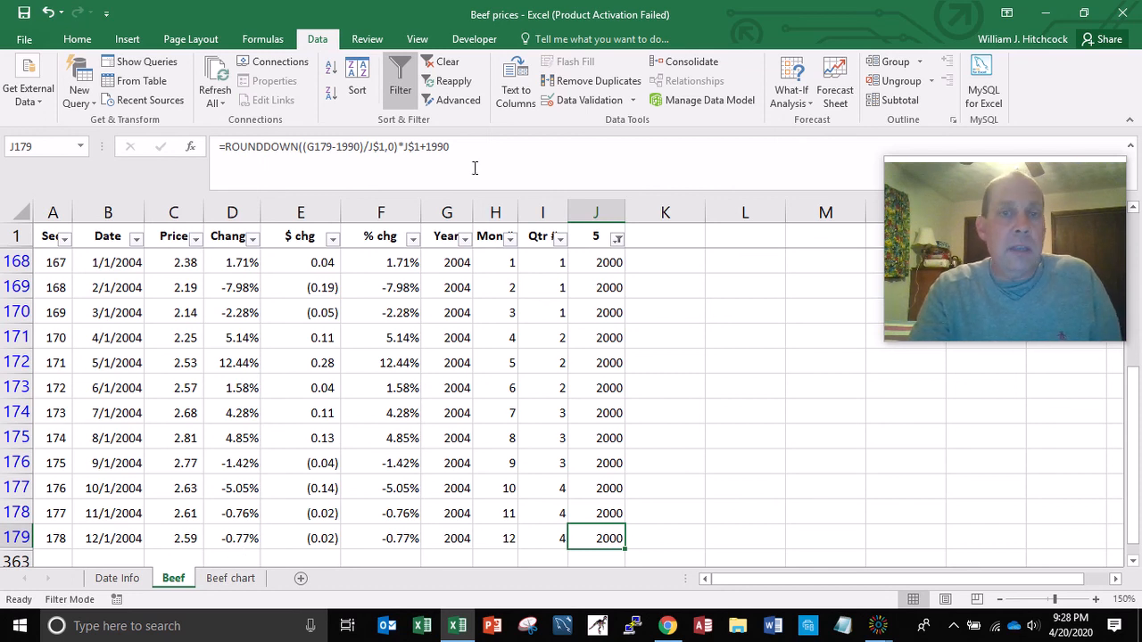
Remove the filter from the Beef data and return to the first data row in A2.
click(400, 93)
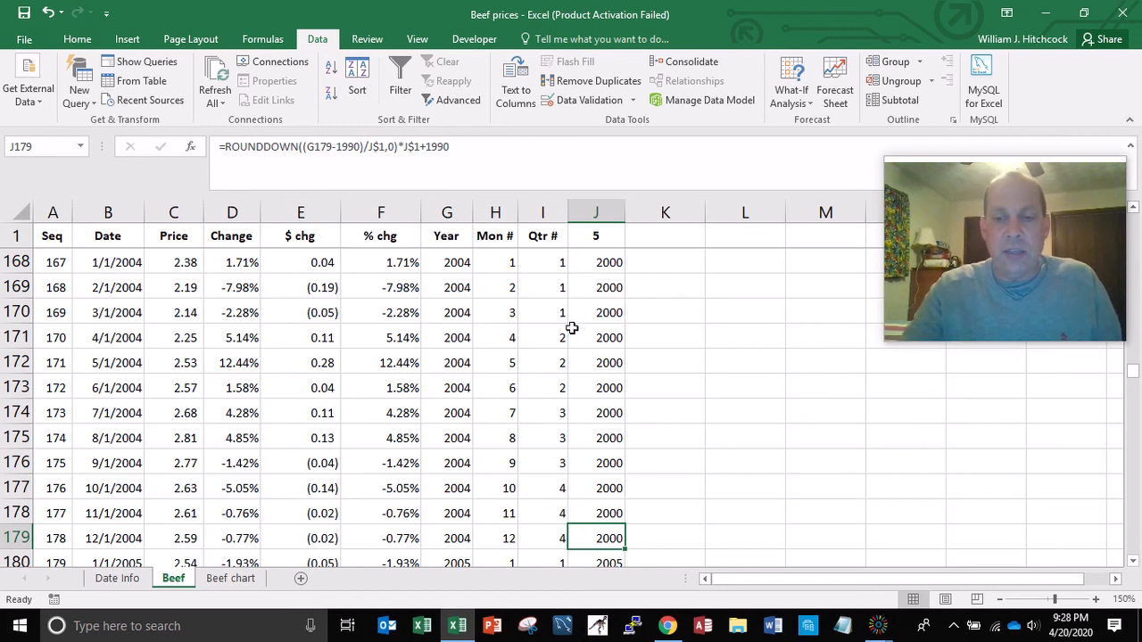
key(ctrl+Home)
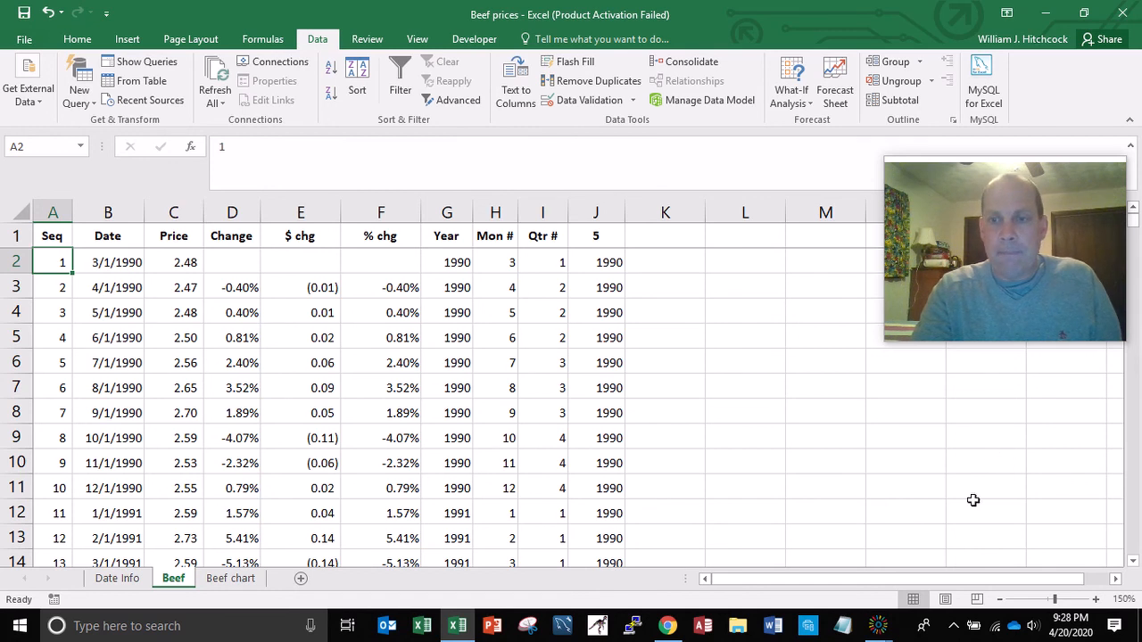
mouse_move(878, 626)
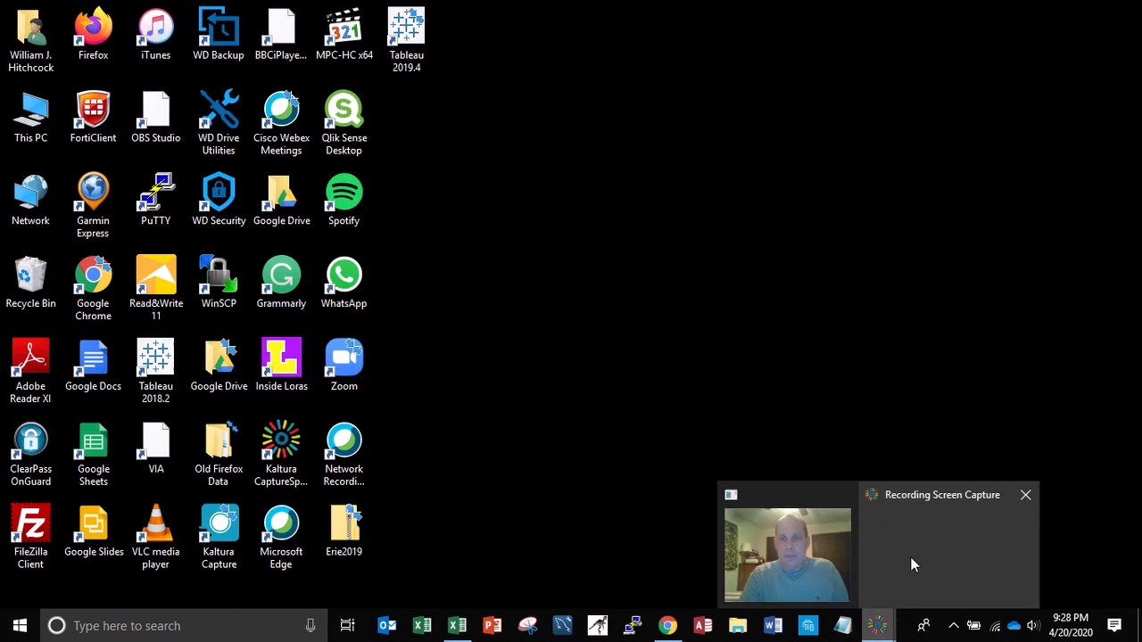
click(910, 564)
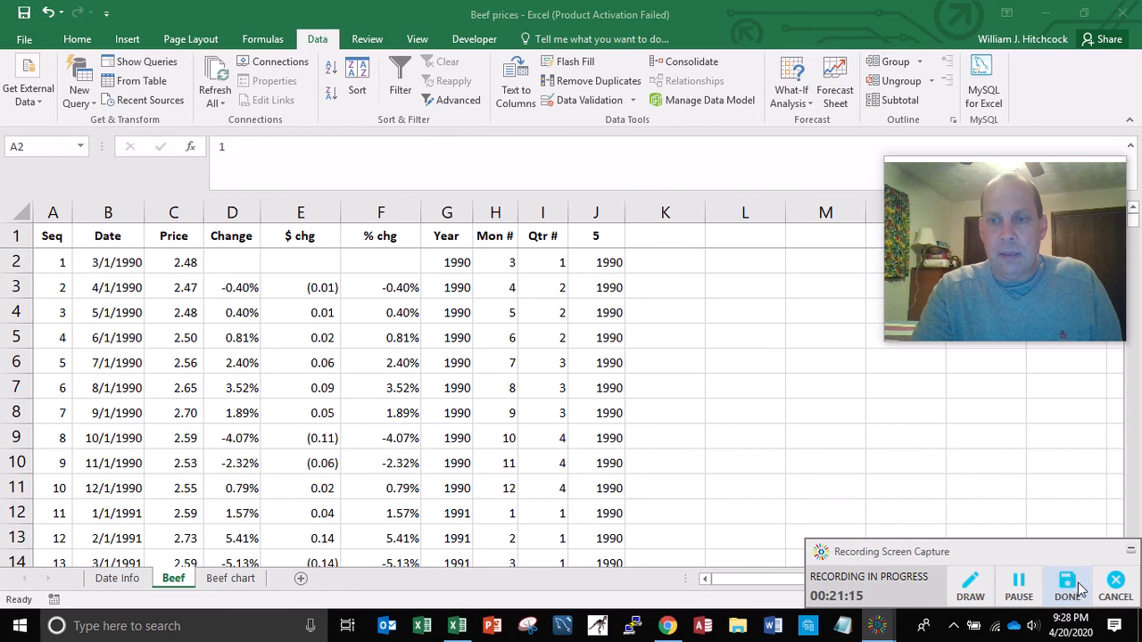